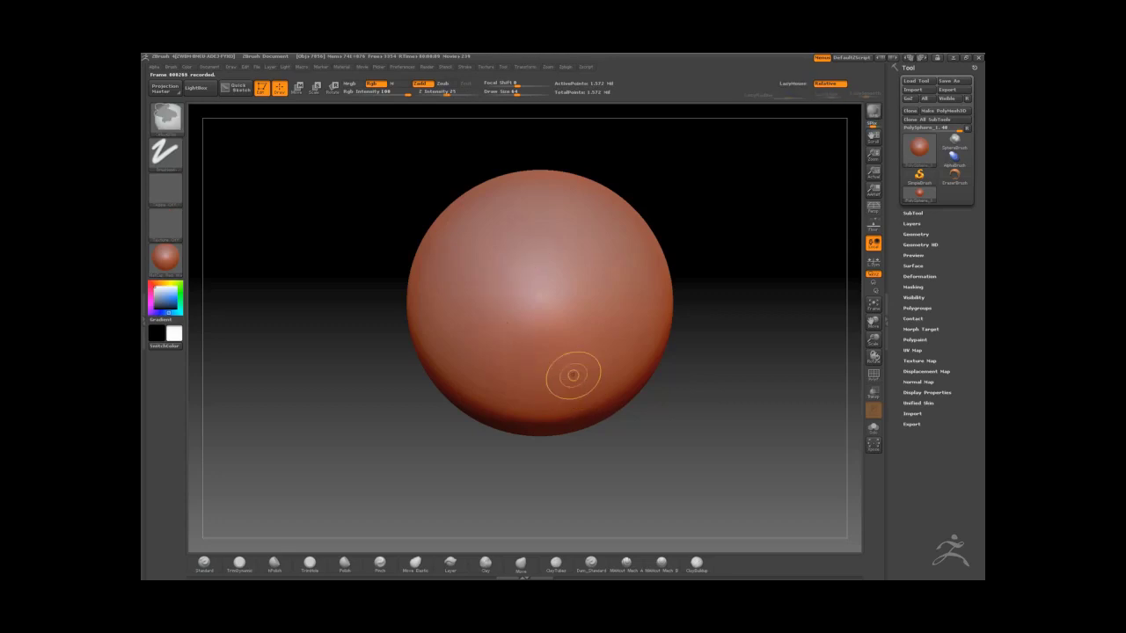
Select the Rock_Crack brush and pull out several cracks at different angles on the sphere.
key(b)
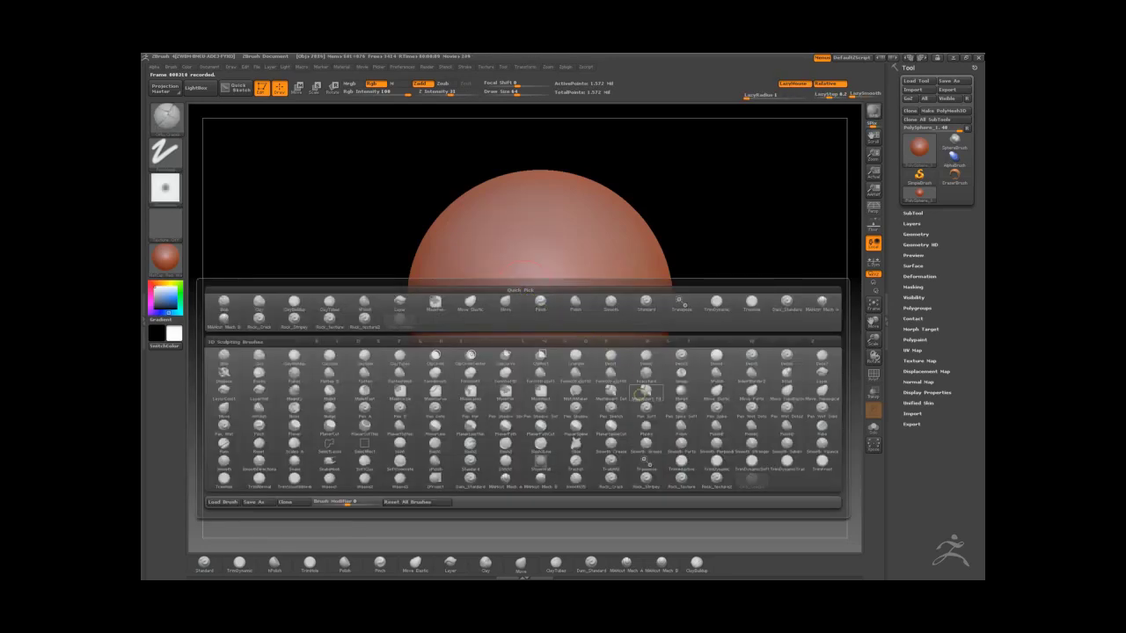
click(609, 482)
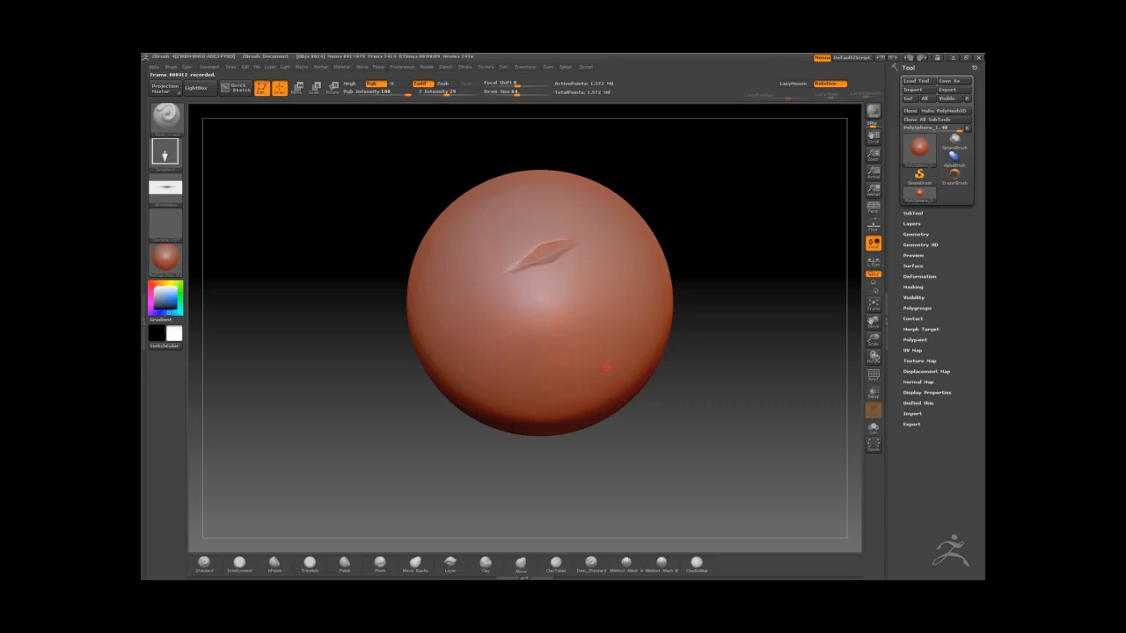
mouse_move(351, 240)
mouse_down()
mouse_move(407, 277)
mouse_move(339, 254)
mouse_move(338, 234)
mouse_up()
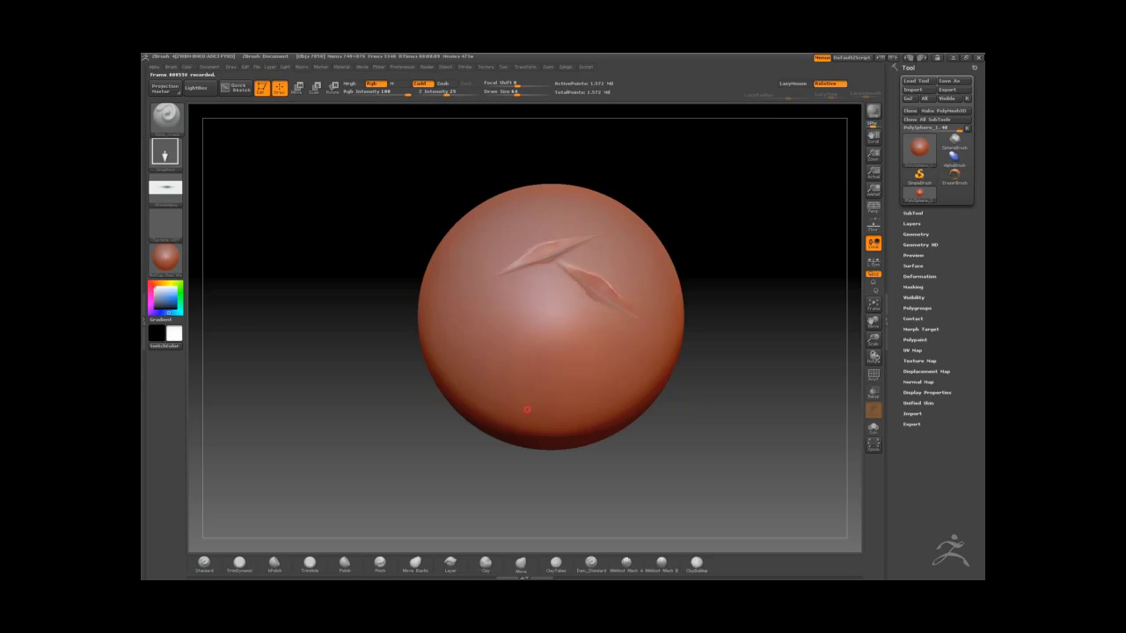
drag(474, 350, 434, 240)
mouse_move(335, 242)
mouse_down()
mouse_move(341, 264)
mouse_move(321, 262)
mouse_move(319, 247)
mouse_up()
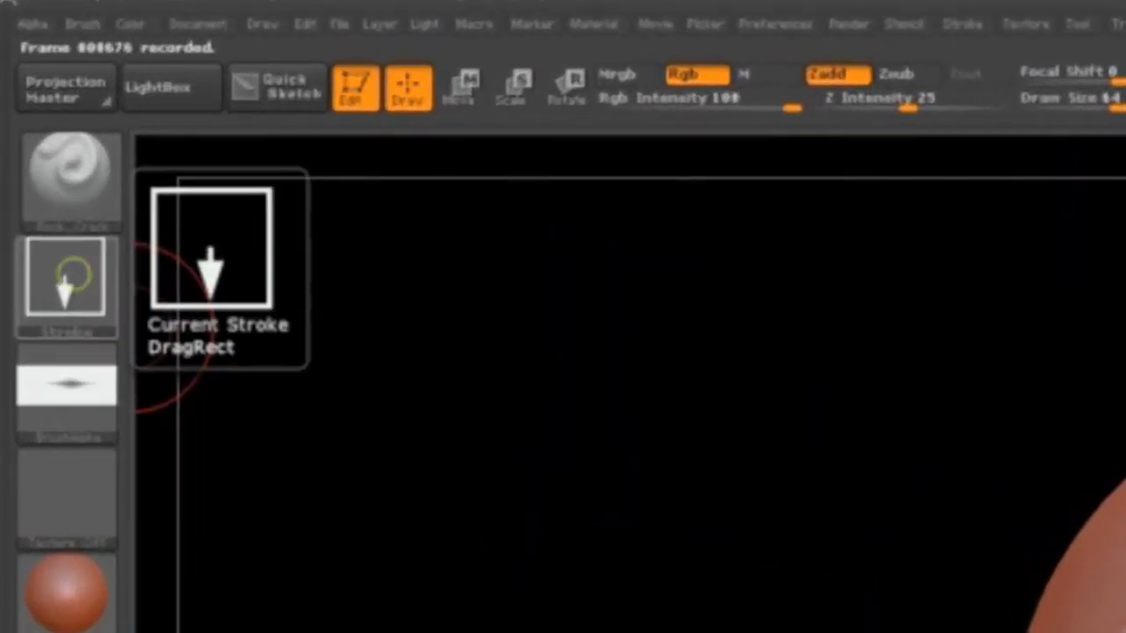
Set the brush stroke to DragDot, enlarge the brush and place cracks on the sphere.
click(70, 277)
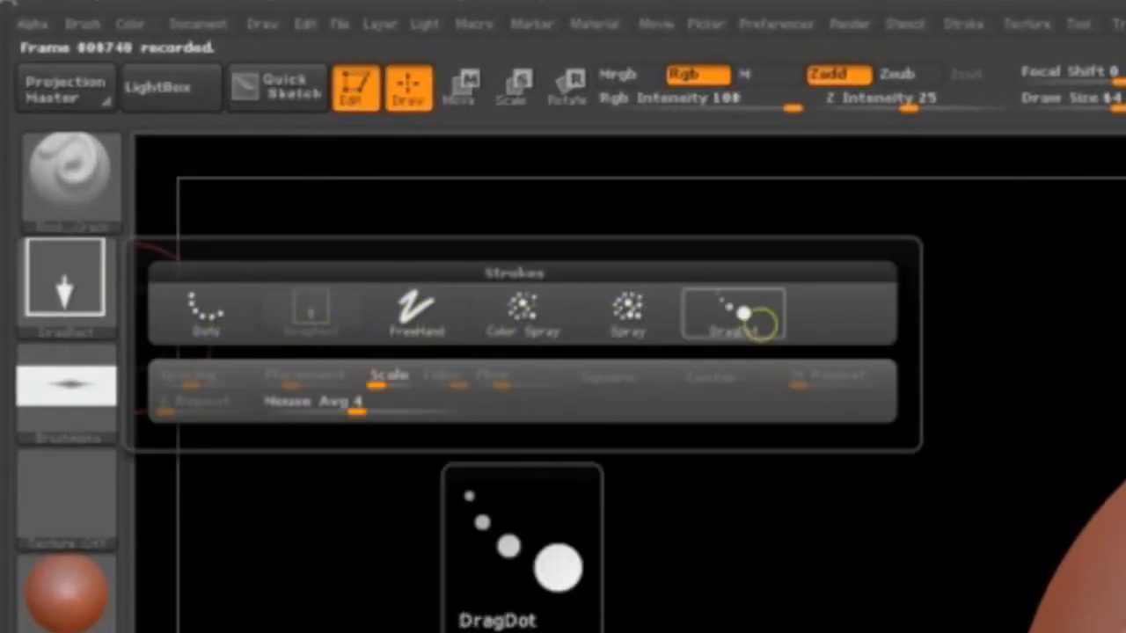
click(743, 313)
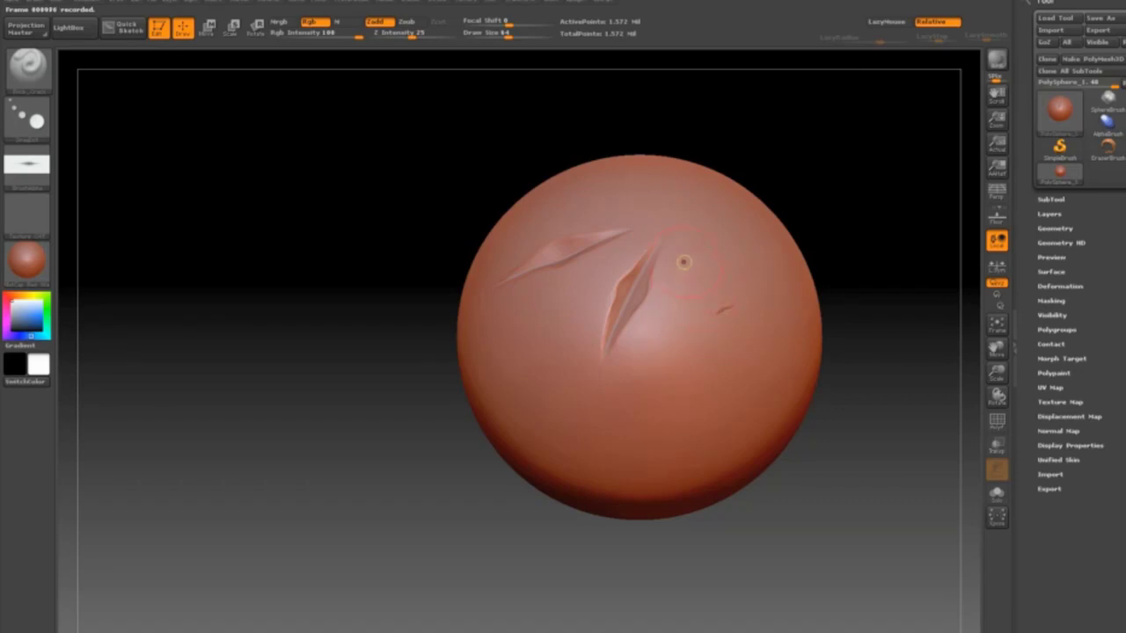
key(])
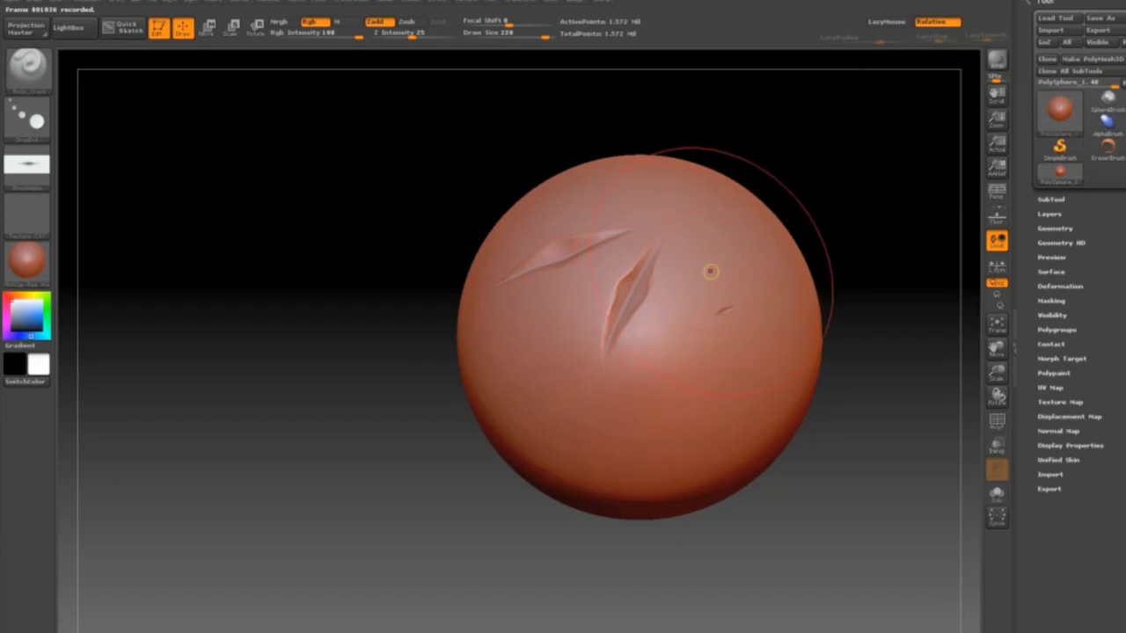
mouse_move(719, 260)
mouse_down()
mouse_move(706, 287)
mouse_move(709, 269)
mouse_move(739, 323)
mouse_move(729, 378)
mouse_move(687, 376)
mouse_up()
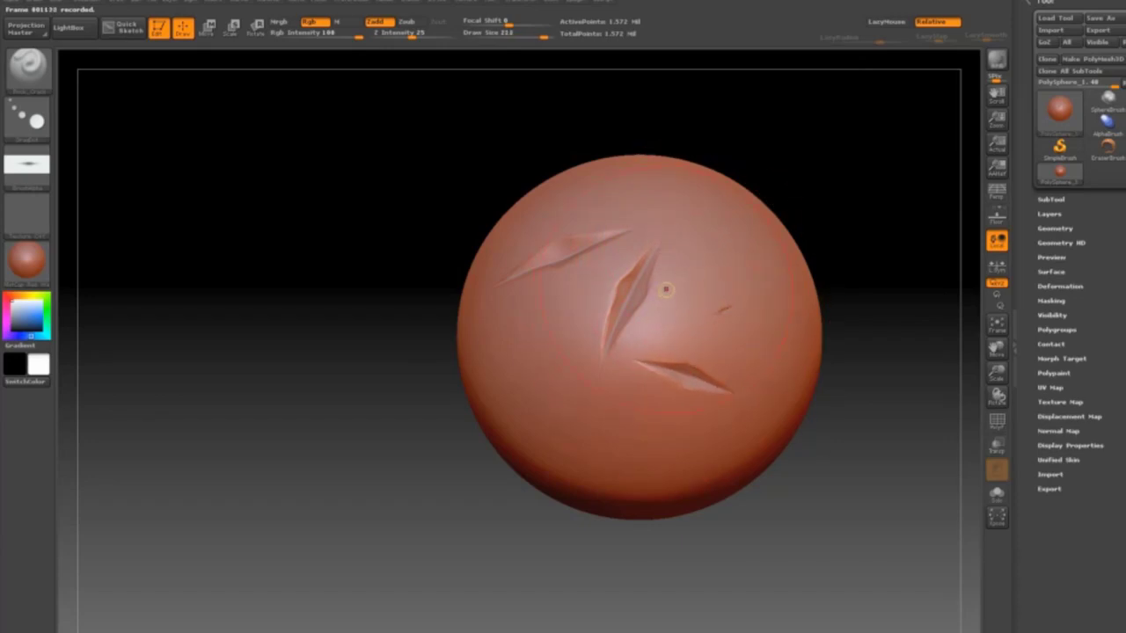
Switch the crack brush to a spray stroke and cover the front of the sphere with scattered cracks.
key([)
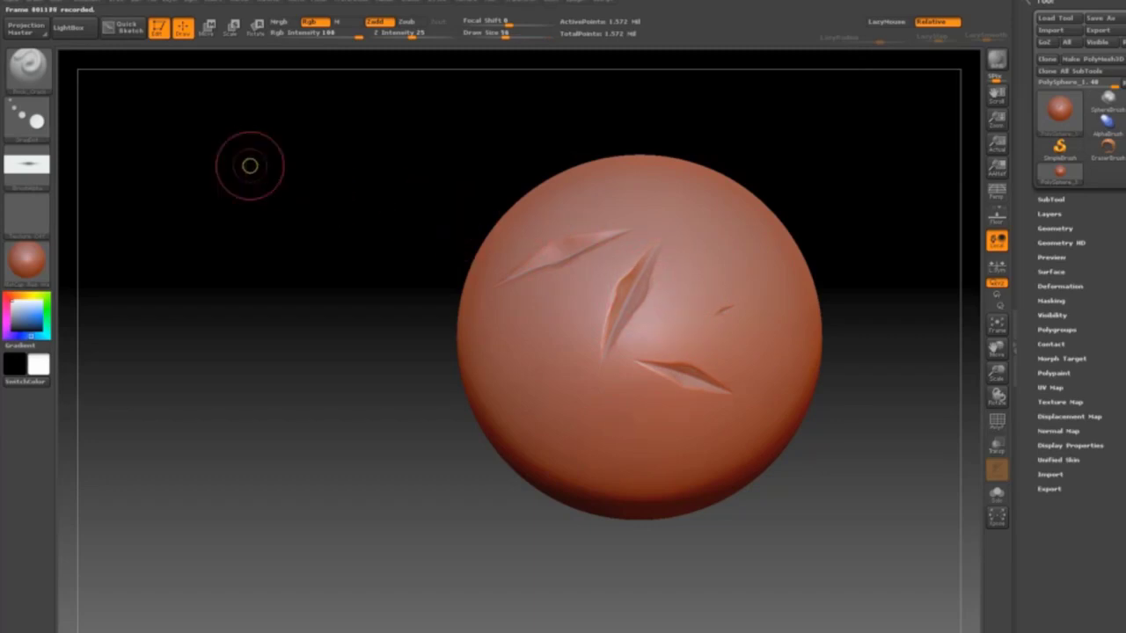
click(27, 118)
click(235, 130)
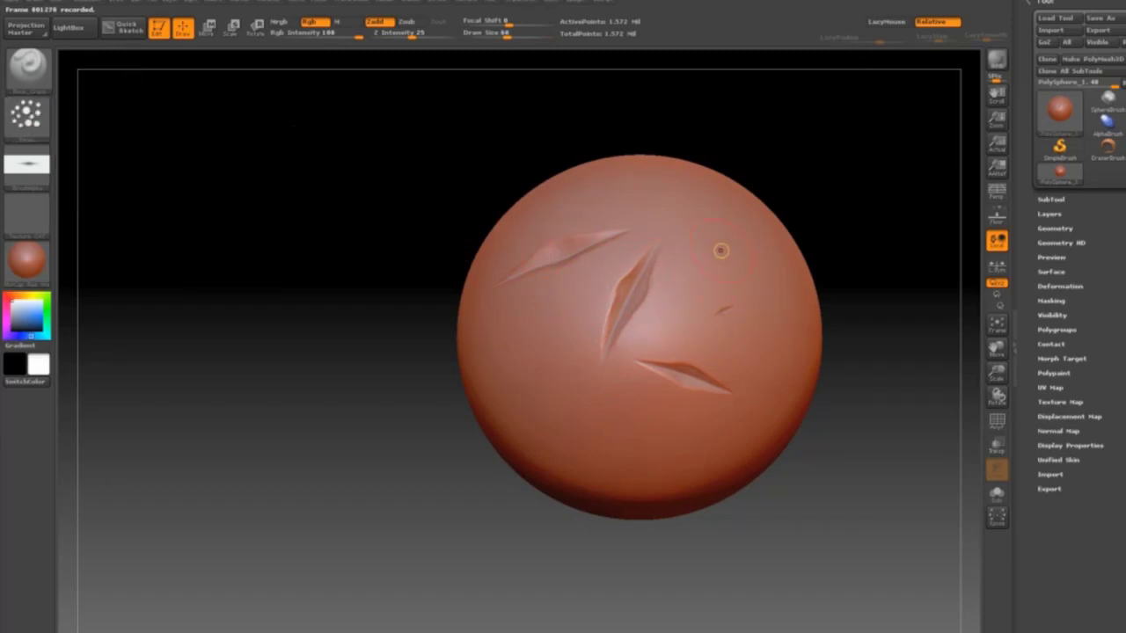
mouse_move(717, 245)
mouse_down()
mouse_move(682, 325)
mouse_move(651, 335)
mouse_move(598, 387)
mouse_move(619, 226)
mouse_up()
mouse_move(711, 258)
mouse_down()
mouse_move(677, 470)
mouse_move(585, 448)
mouse_move(576, 263)
mouse_move(582, 346)
mouse_up()
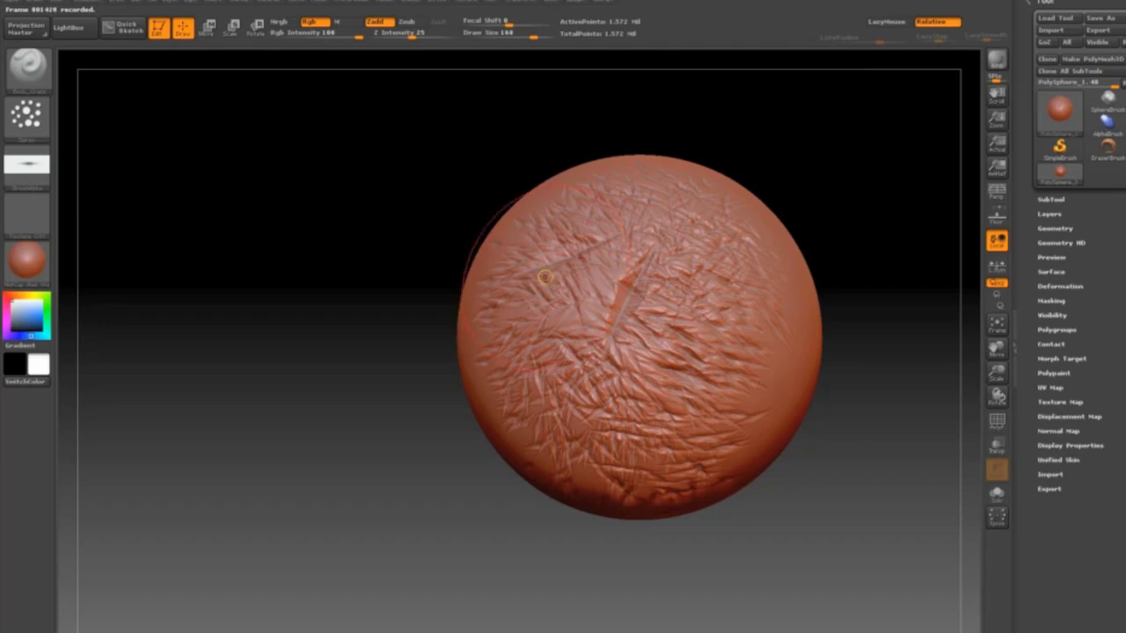
Undo all the crack strokes on the sphere.
key(ctrl+z)
key(ctrl+z)
key(ctrl+z)
key(ctrl+z)
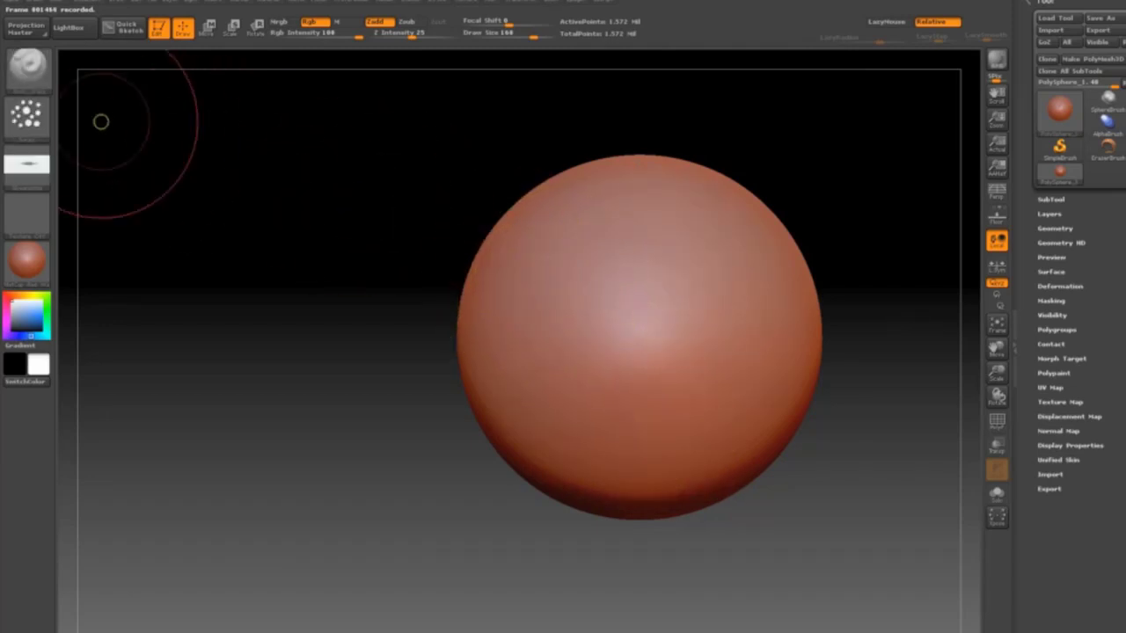
Try the crack brush with the Dots stroke by carving a winding line across the sphere, and undo it.
click(27, 114)
click(95, 129)
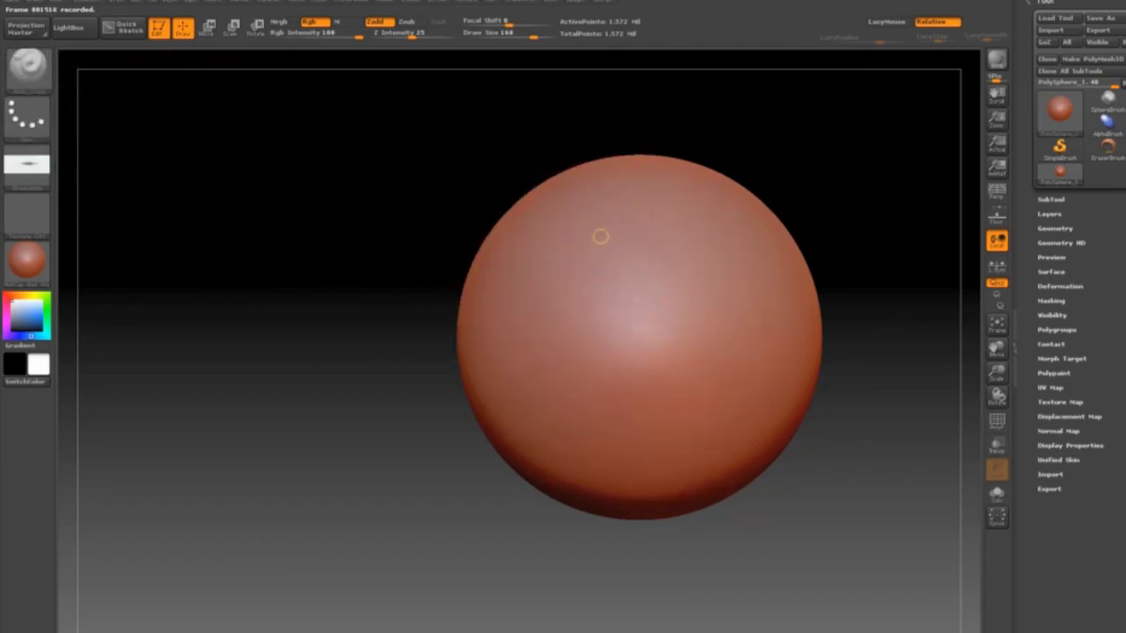
mouse_move(606, 227)
mouse_down()
mouse_move(674, 259)
mouse_move(691, 304)
mouse_move(649, 361)
mouse_move(595, 323)
mouse_up()
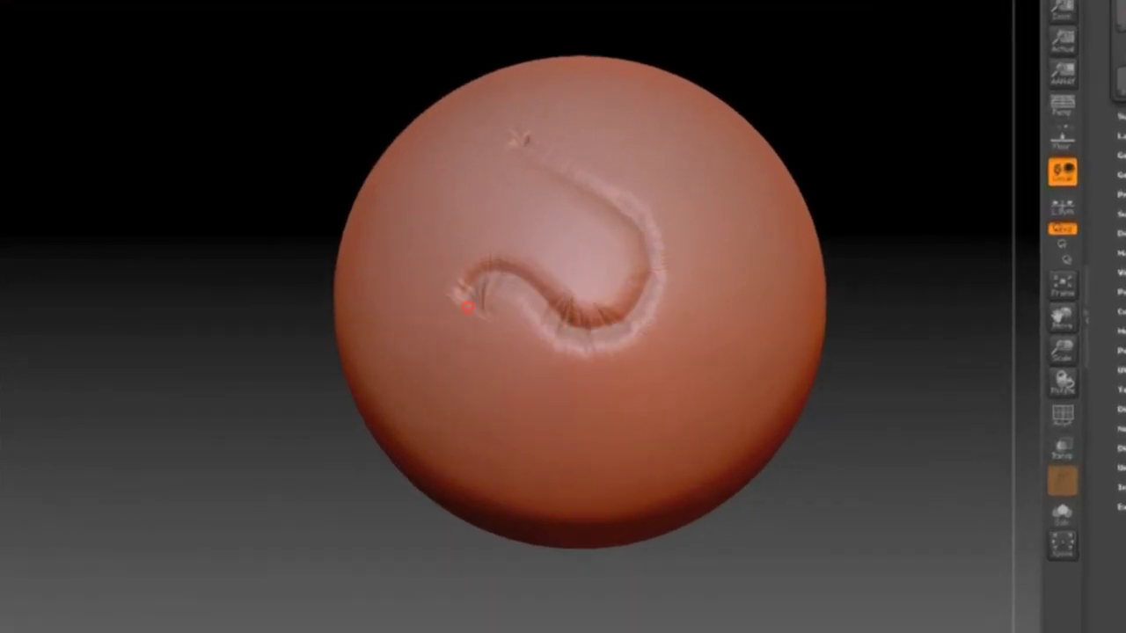
mouse_move(467, 306)
mouse_down()
mouse_move(498, 403)
mouse_move(587, 403)
mouse_up()
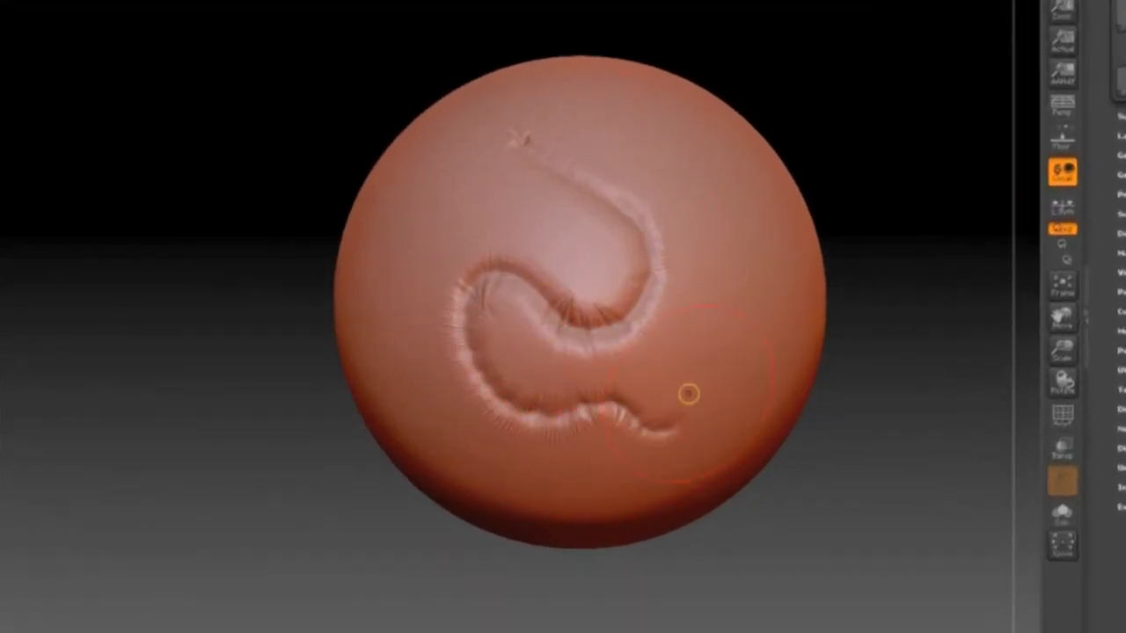
key(ctrl+z)
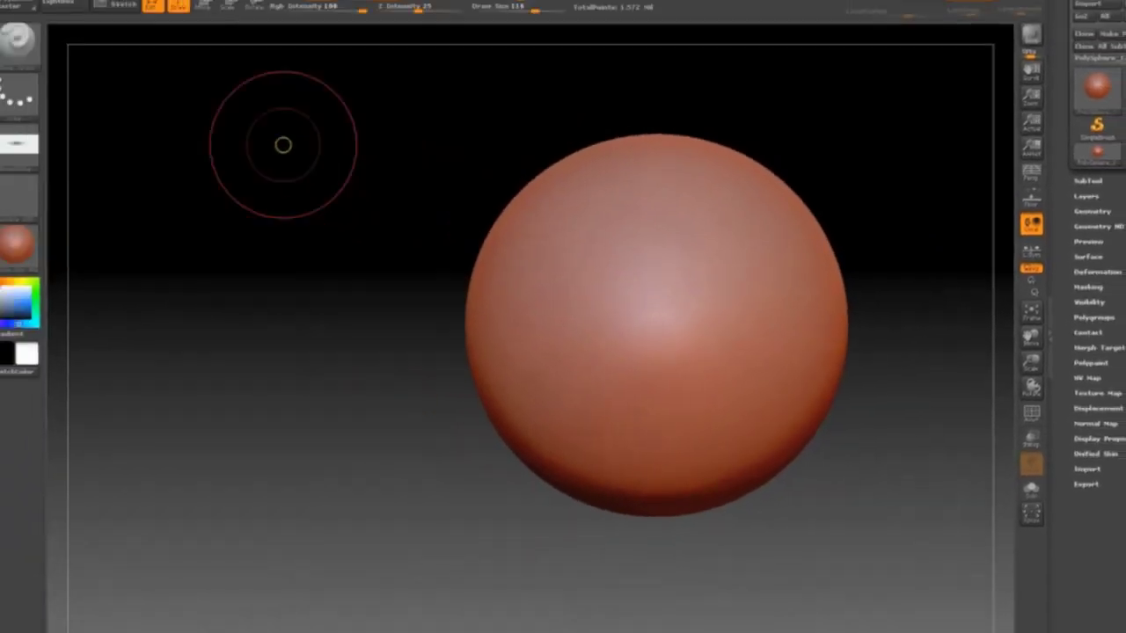
Switch the crack brush back to the DragRect stroke, pull out one test crack and undo it.
click(34, 100)
click(152, 115)
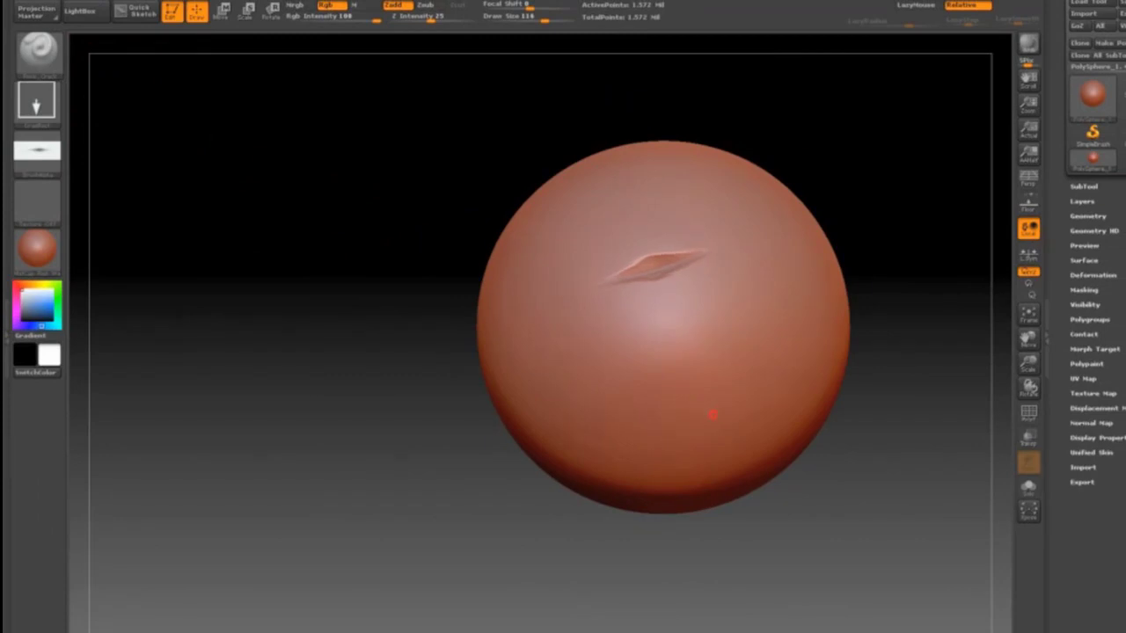
drag(748, 421, 756, 456)
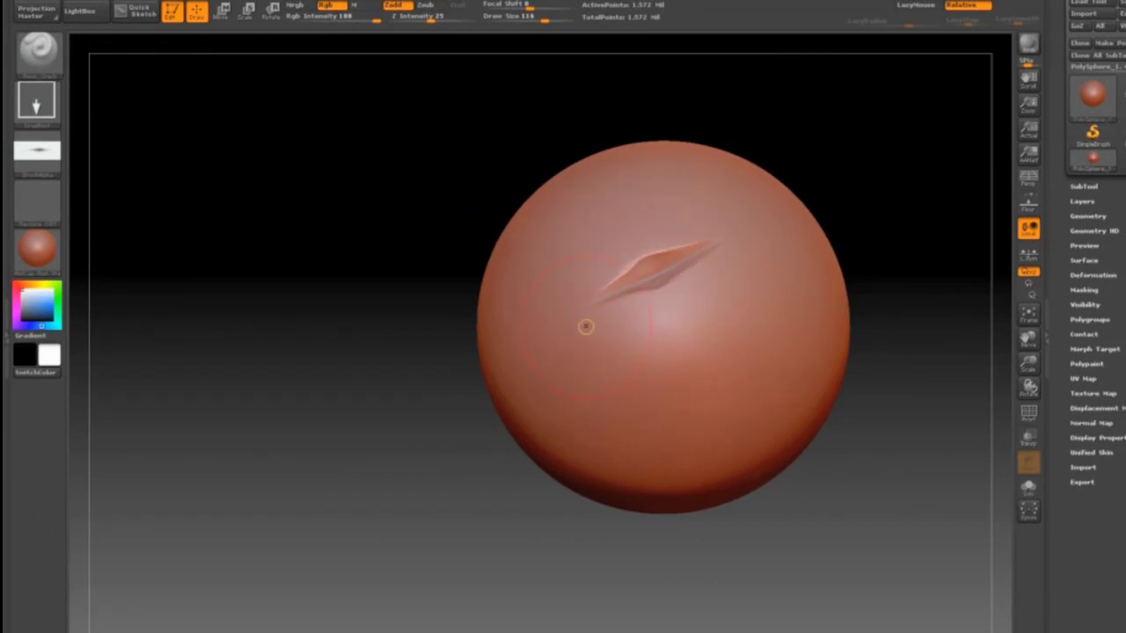
key(ctrl+z)
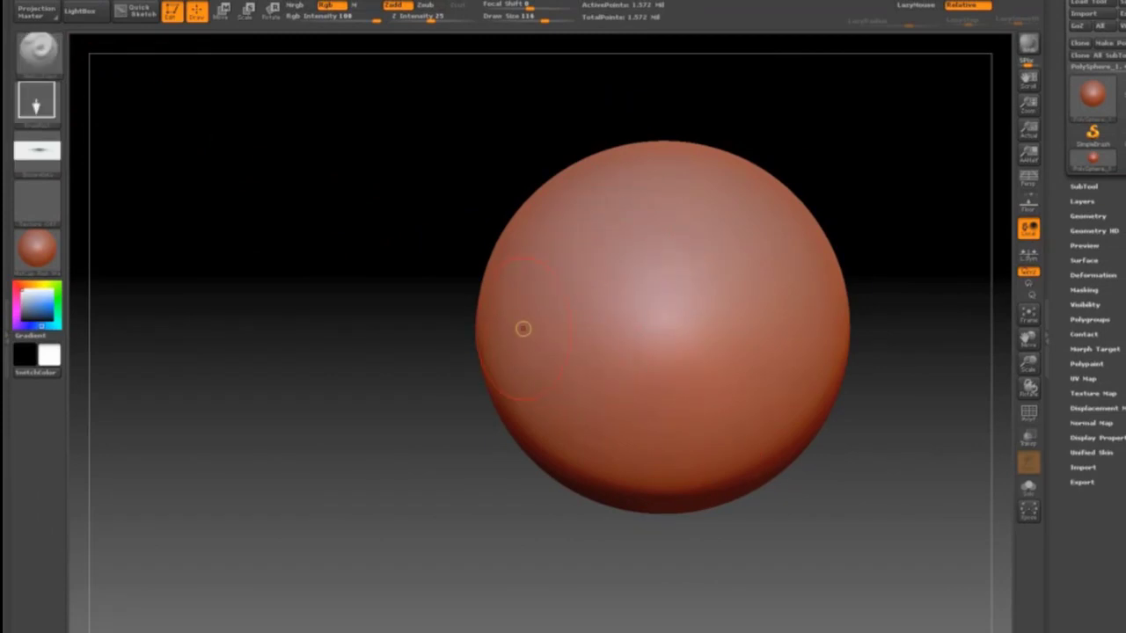
Try the striped rock brush with large overlapping drags across the sphere, and undo the marks.
key(b)
click(692, 573)
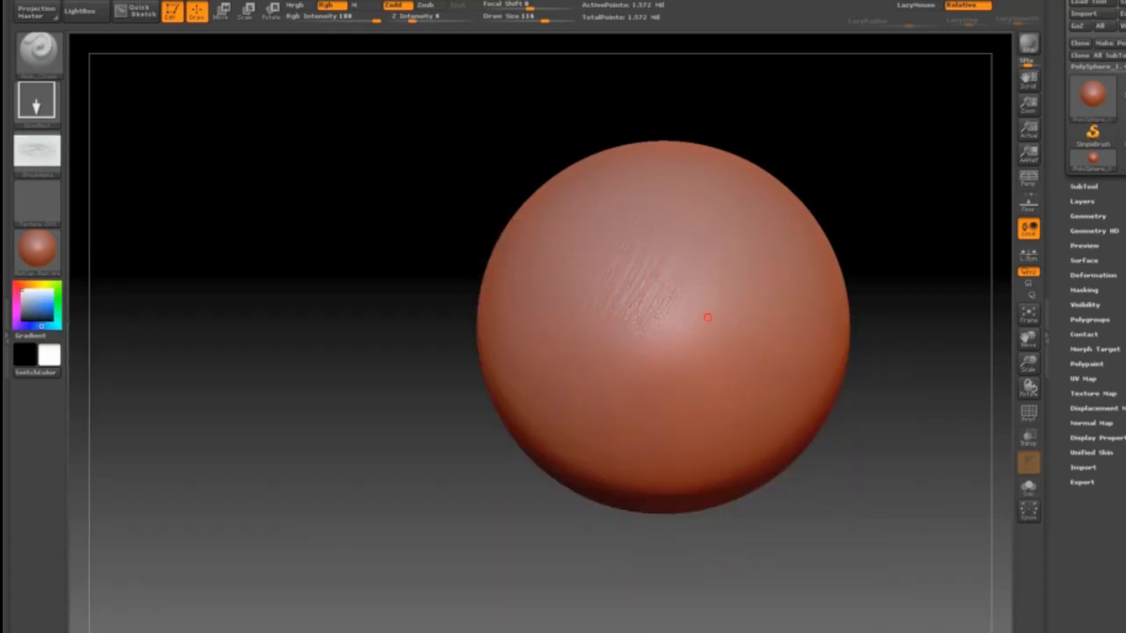
drag(737, 448, 886, 417)
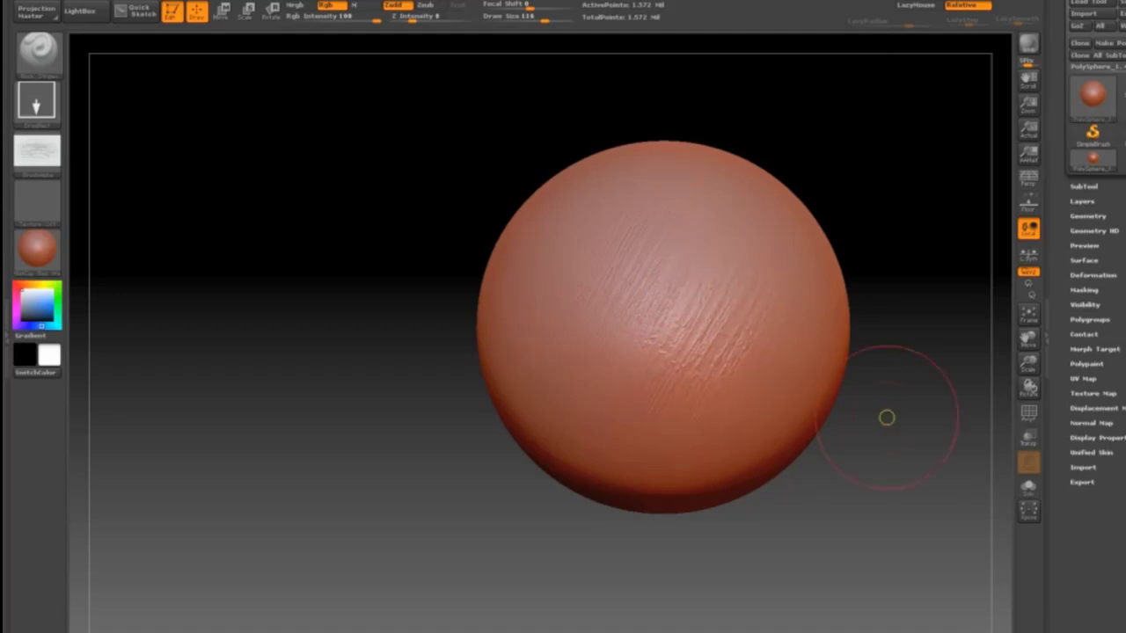
mouse_move(374, 202)
mouse_down()
mouse_move(386, 226)
mouse_move(348, 173)
mouse_up()
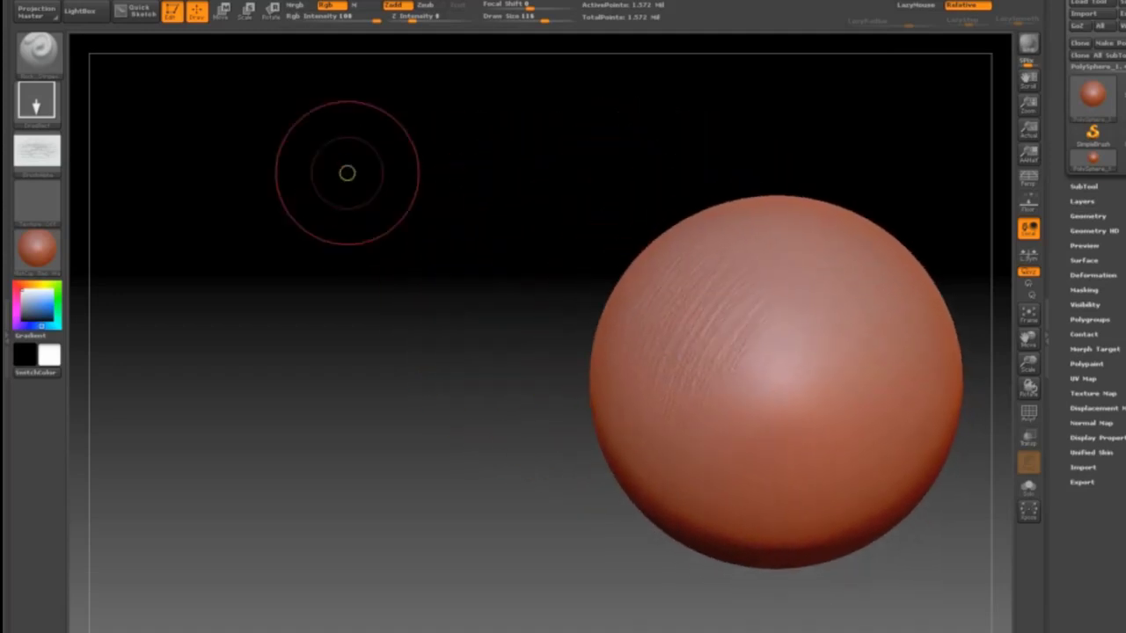
mouse_move(807, 502)
mouse_down()
mouse_move(907, 602)
mouse_move(985, 543)
mouse_move(1012, 555)
mouse_move(1011, 520)
mouse_up()
mouse_move(435, 210)
mouse_down()
mouse_move(473, 247)
mouse_move(432, 223)
mouse_move(431, 201)
mouse_up()
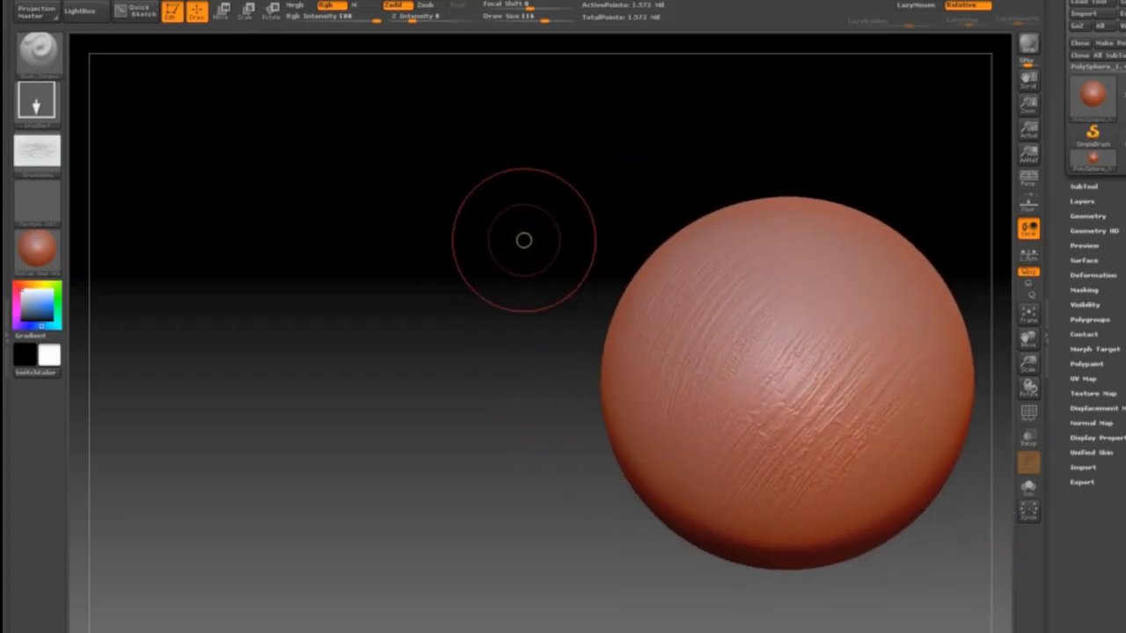
key(ctrl+z)
key(ctrl+z)
drag(472, 244, 511, 276)
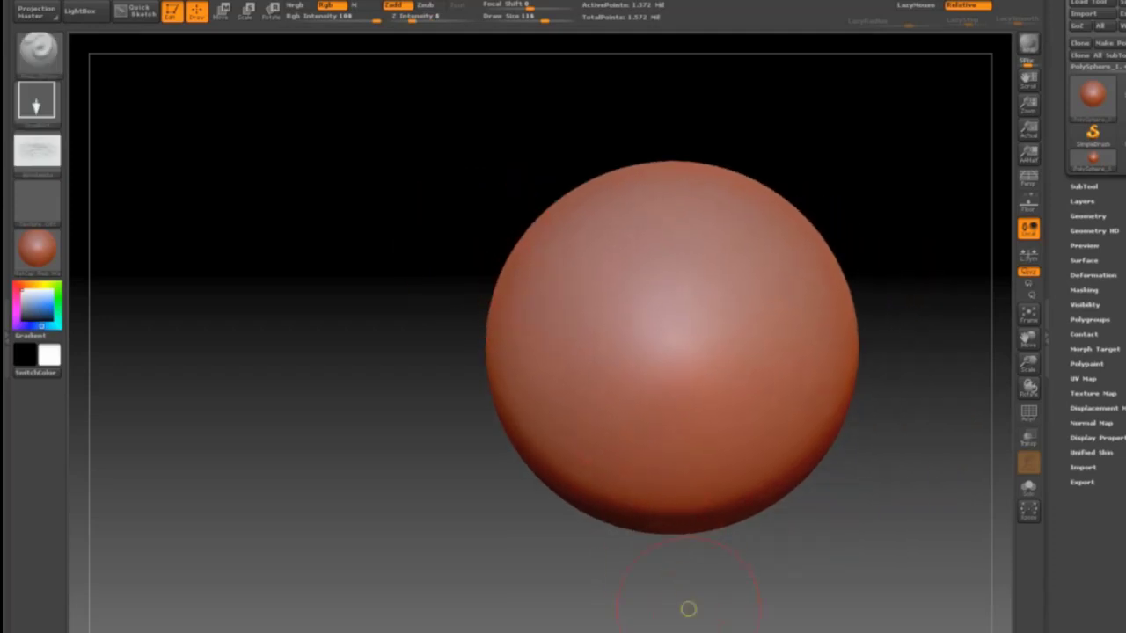
Try the Rock_texture brush by pulling its fine crack pattern across the sphere.
key(b)
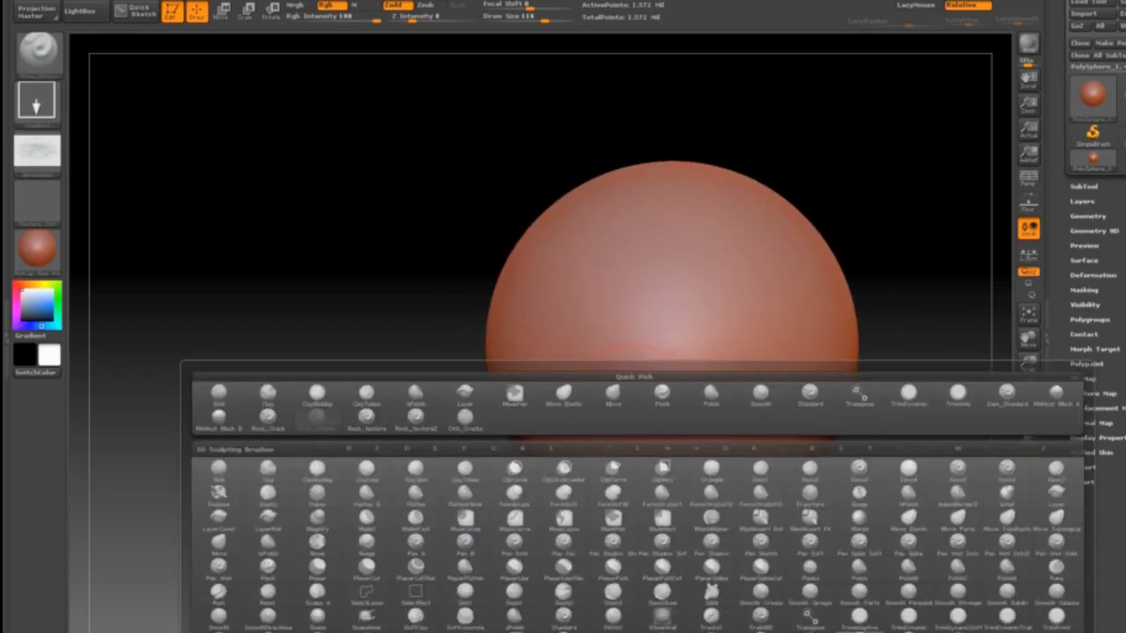
click(818, 572)
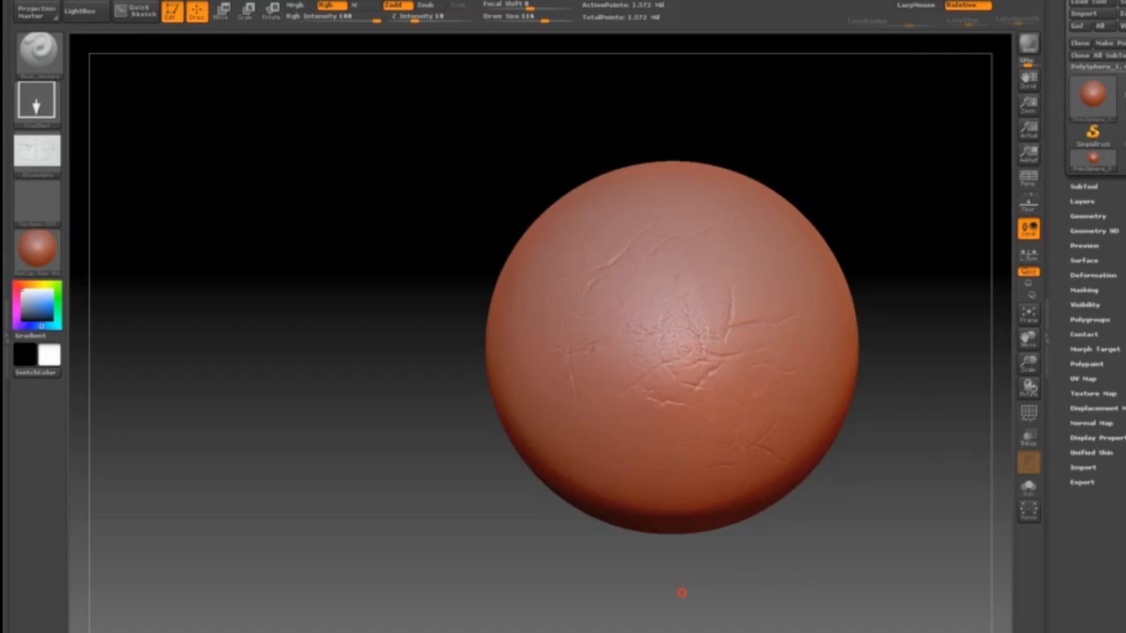
mouse_move(462, 450)
mouse_down()
mouse_move(420, 395)
mouse_move(442, 417)
mouse_up()
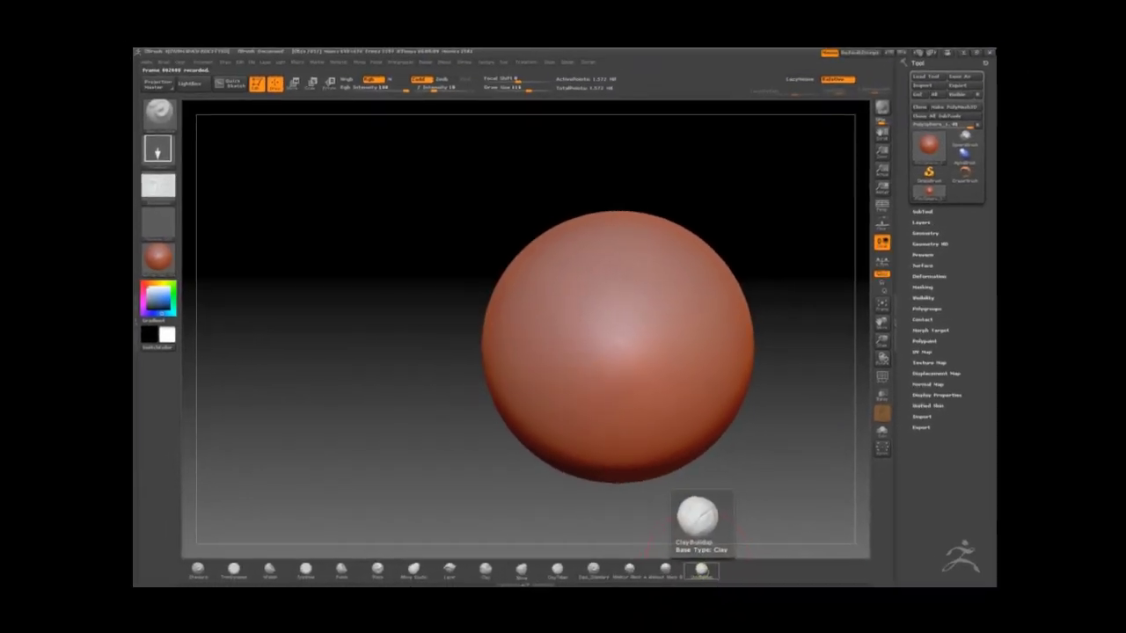
Try the Rock_texture2 brush by pulling its surface pattern across the sphere.
key(b)
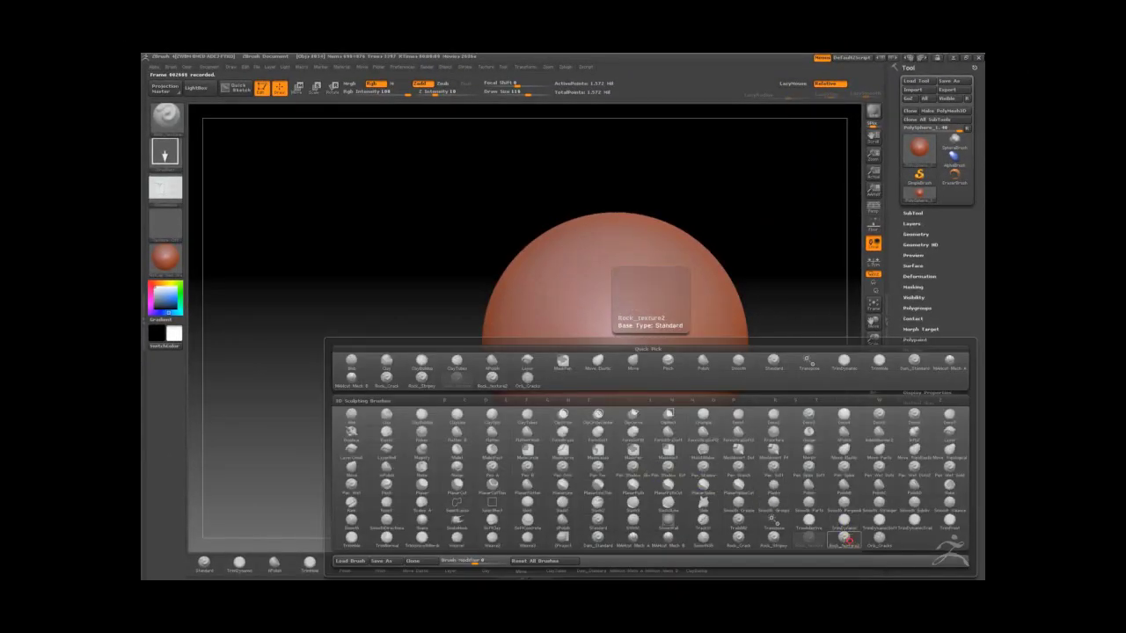
click(842, 521)
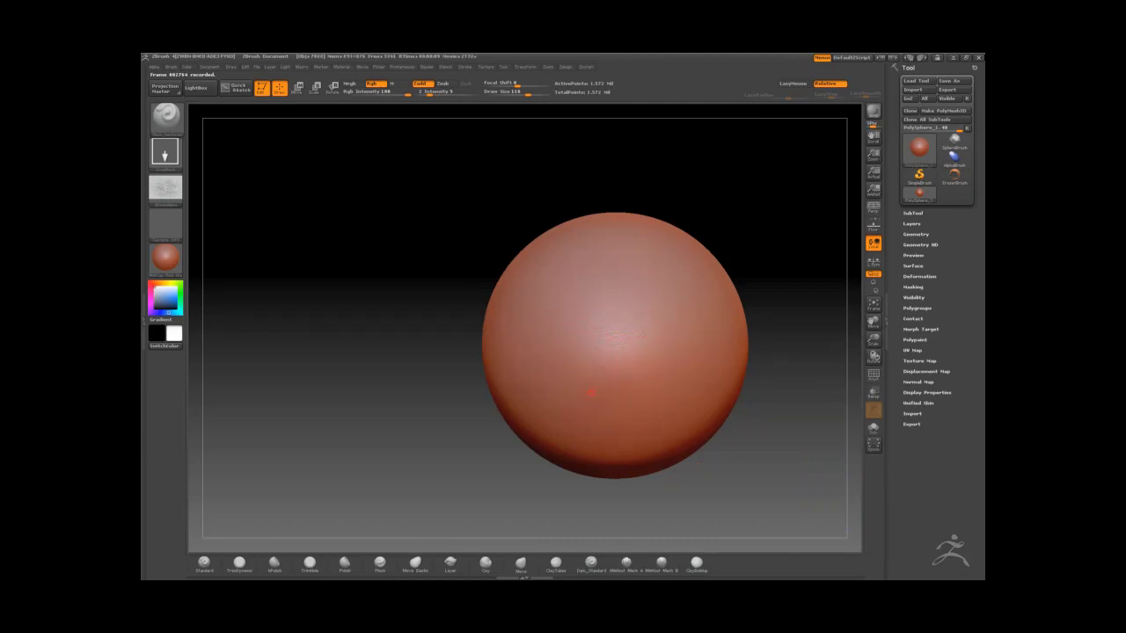
mouse_move(476, 258)
mouse_down()
mouse_move(419, 252)
mouse_move(423, 272)
mouse_move(418, 252)
mouse_move(452, 259)
mouse_move(400, 255)
mouse_move(459, 262)
mouse_up()
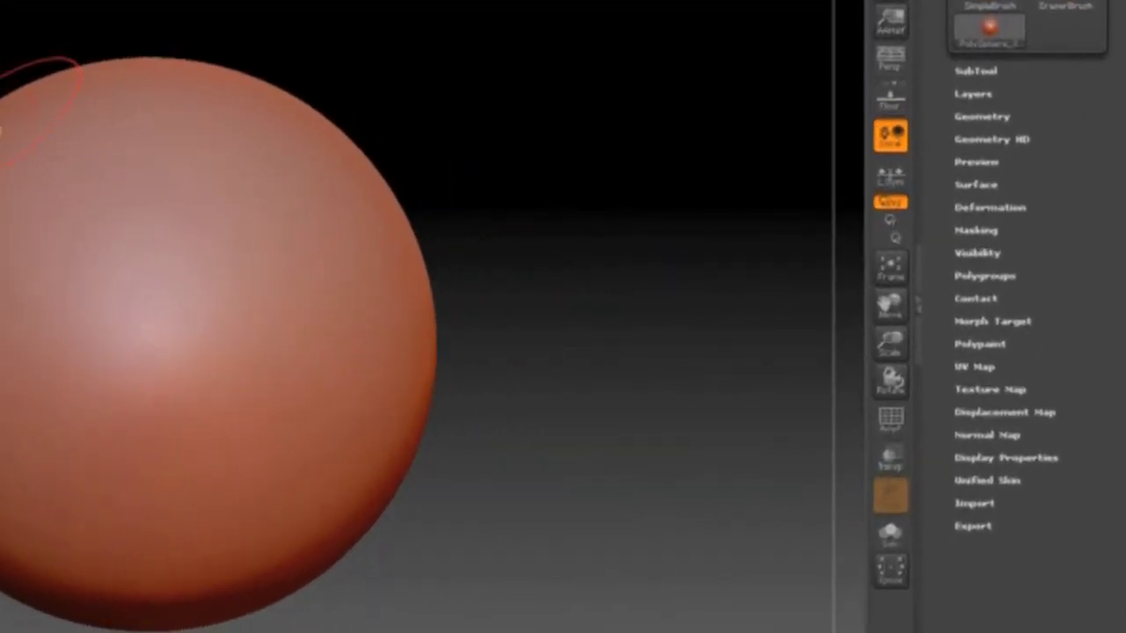
Turn on ShadowBox for the sphere subtool and clear its masks to leave the box empty.
click(967, 68)
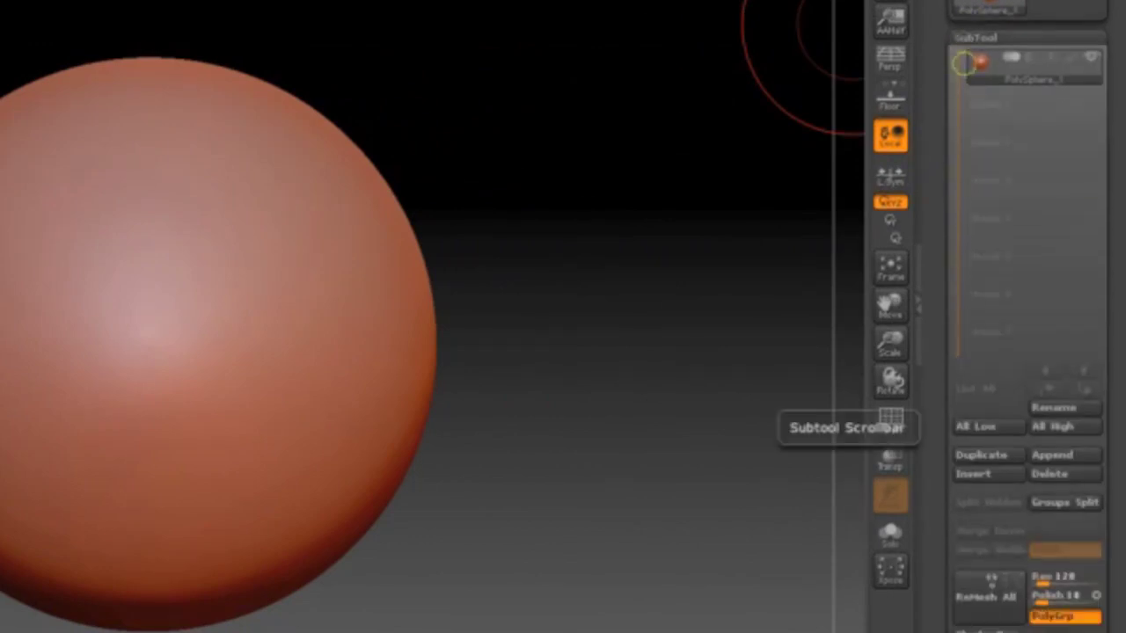
scroll(964, 211, down, 5)
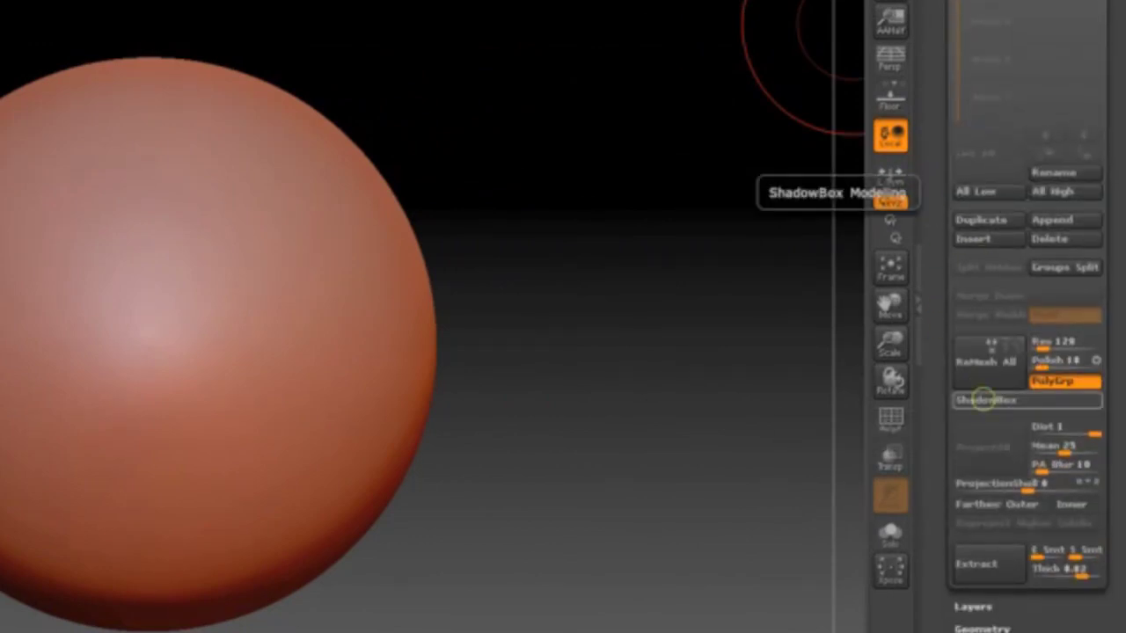
click(983, 400)
drag(676, 289, 702, 319)
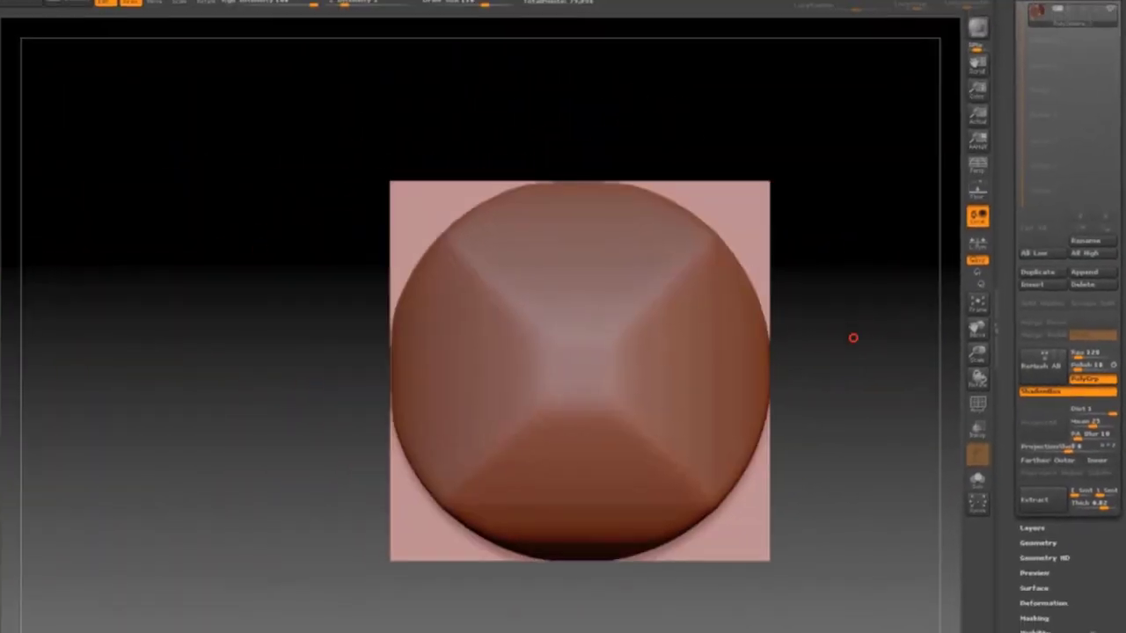
ctrl+drag(367, 157, 851, 588)
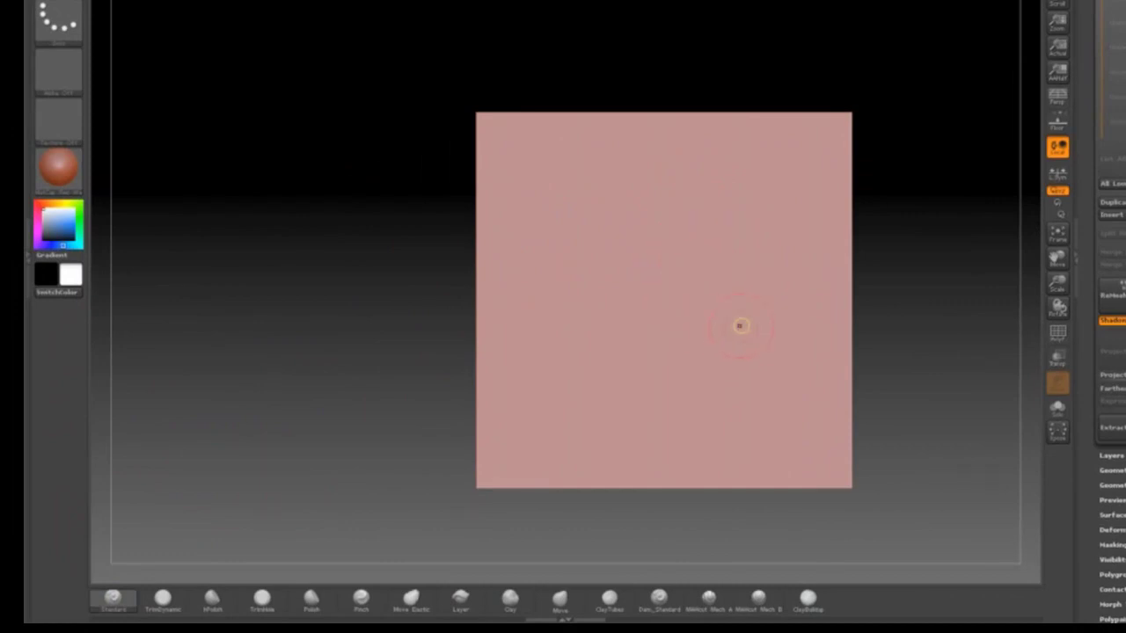
key(ctrl)
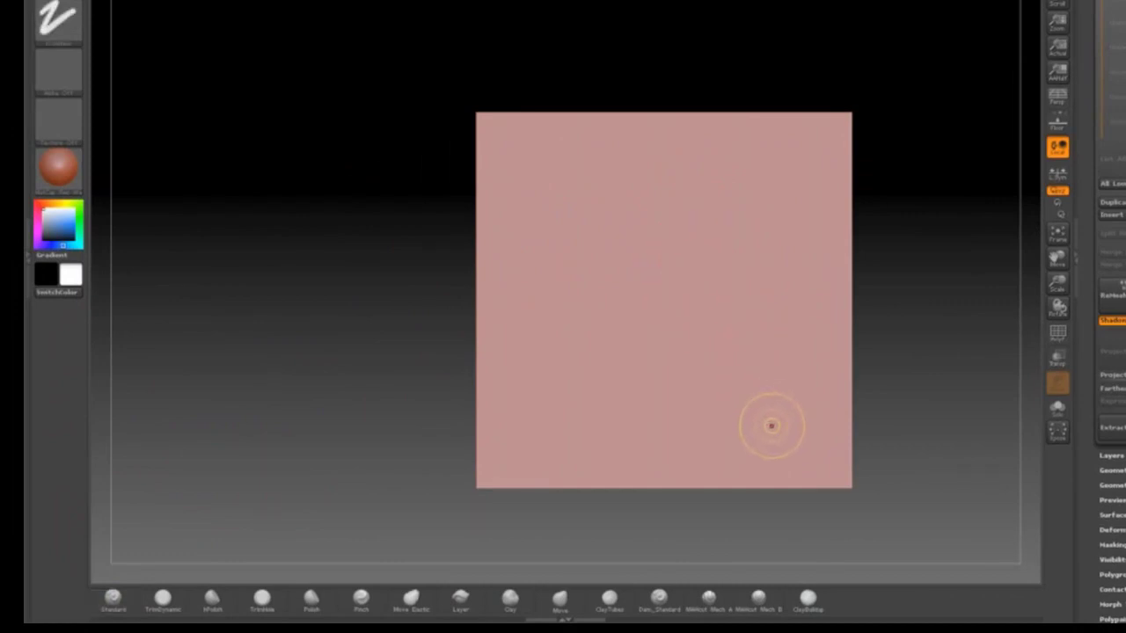
Paint a mask in the shape of a thick letter A with a center hole on the ShadowBox's back plane.
mouse_move(772, 426)
ctrl+mouse_down()
mouse_move(694, 201)
mouse_move(613, 195)
mouse_move(542, 427)
mouse_move(593, 434)
mouse_move(624, 378)
mouse_move(692, 372)
mouse_move(724, 427)
mouse_move(784, 447)
mouse_move(773, 405)
mouse_move(742, 404)
mouse_move(691, 322)
mouse_move(678, 219)
mouse_move(613, 257)
mouse_move(589, 383)
ctrl+mouse_up()
ctrl+drag(618, 345, 701, 344)
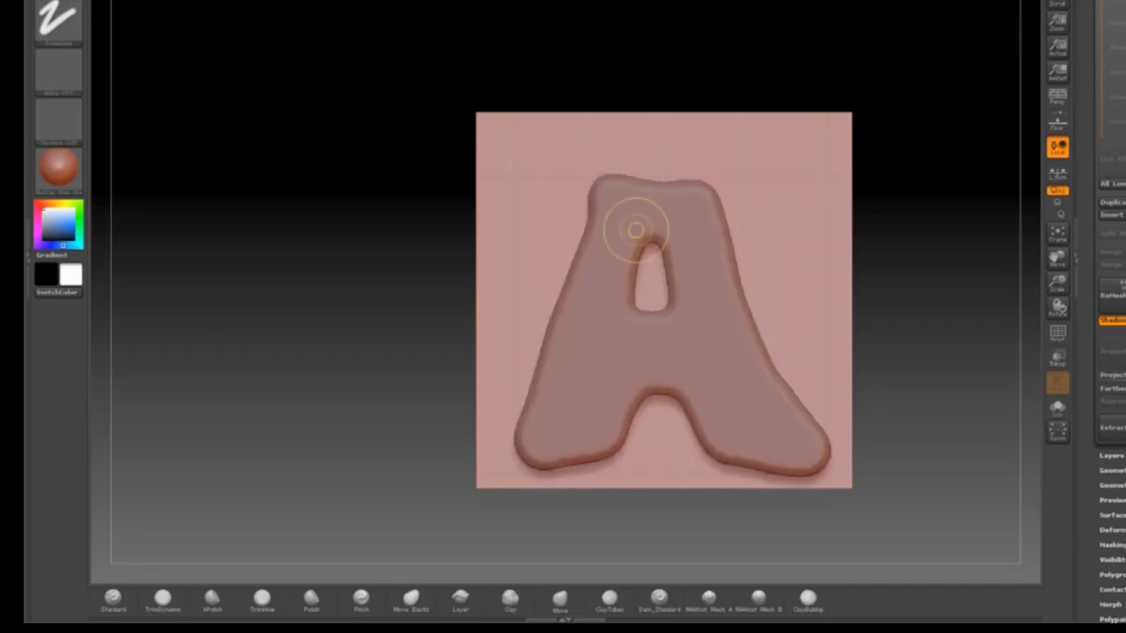
Mask a narrow vertical strip on the ShadowBox's side plane with the MaskRect brush to define the letter's depth.
drag(355, 241, 210, 220)
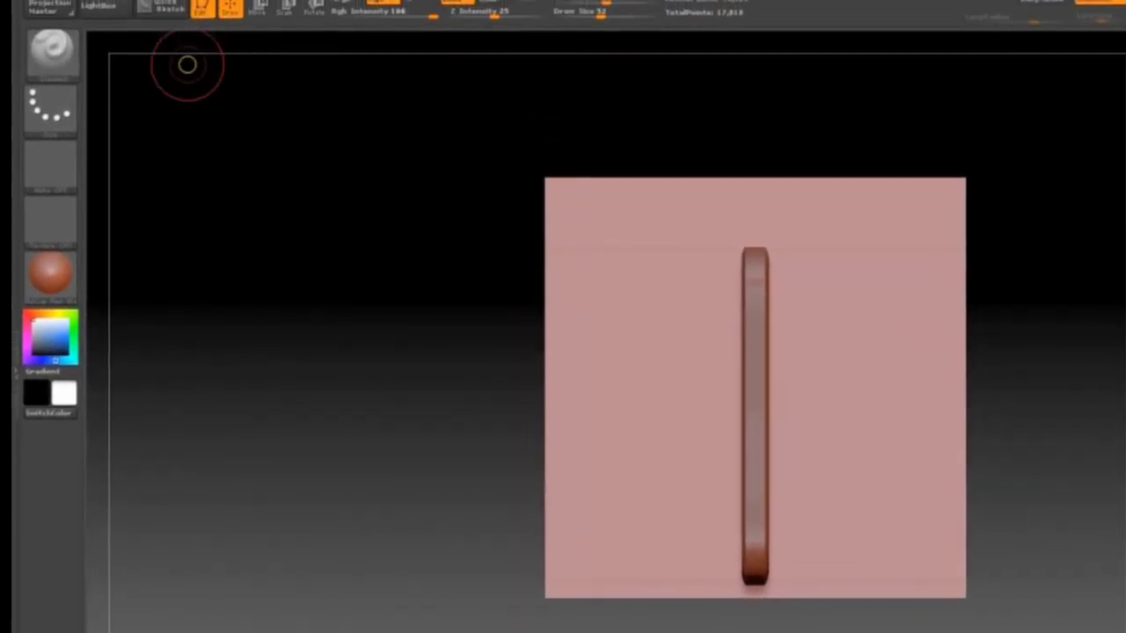
key(ctrl+shift)
click(53, 49)
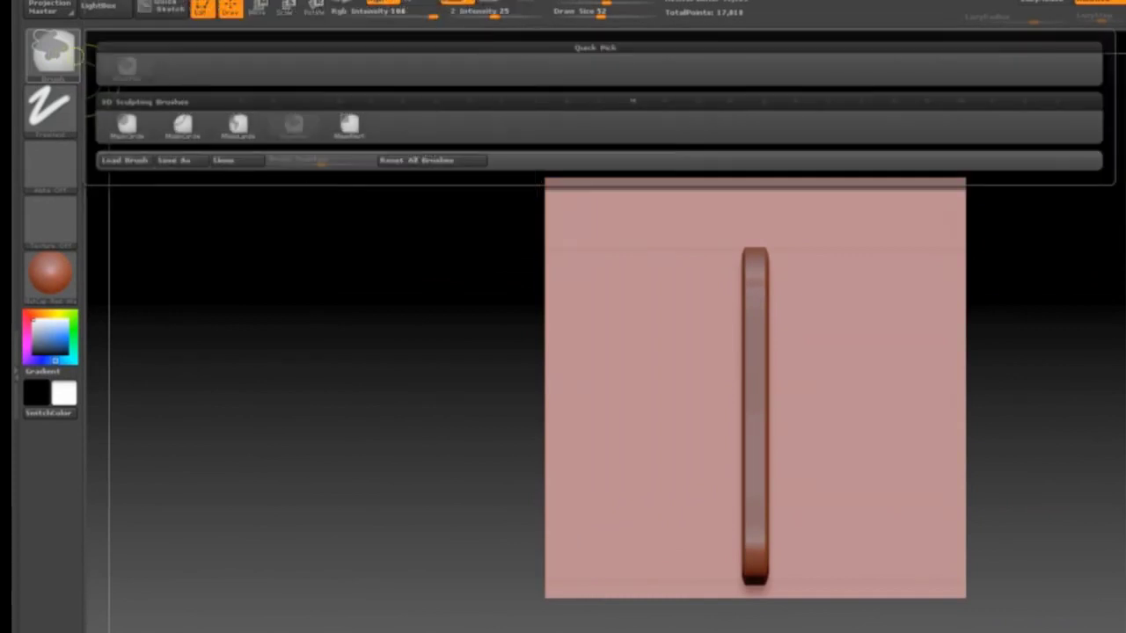
ctrl+click(349, 125)
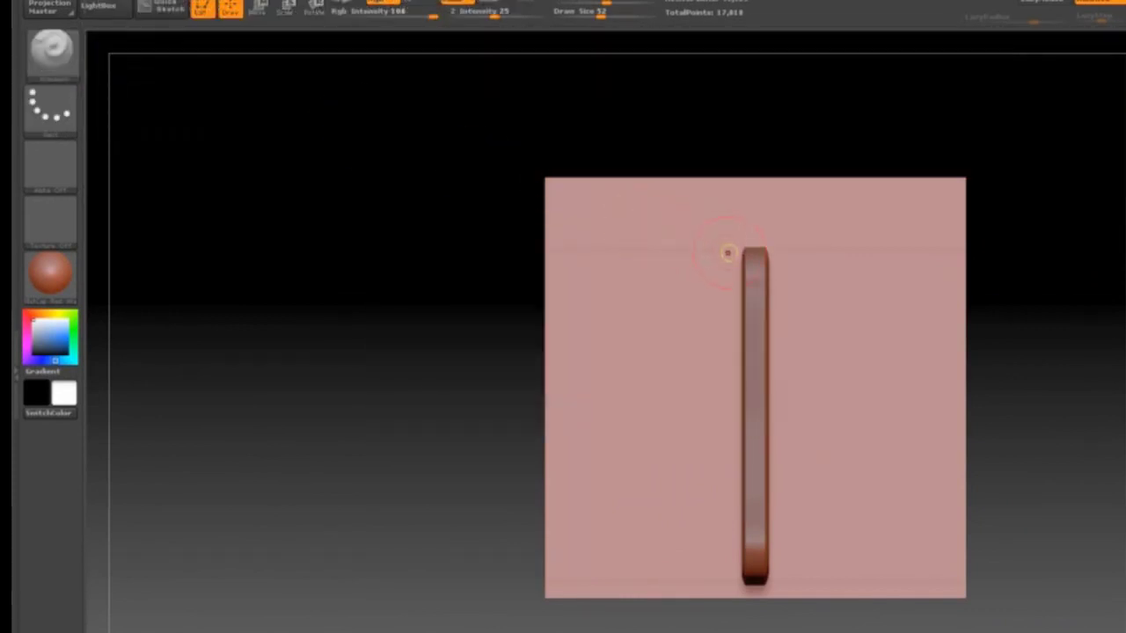
key(ctrl)
mouse_move(720, 249)
ctrl+shift+mouse_down()
mouse_move(783, 390)
mouse_move(804, 572)
mouse_move(791, 598)
ctrl+shift+mouse_up()
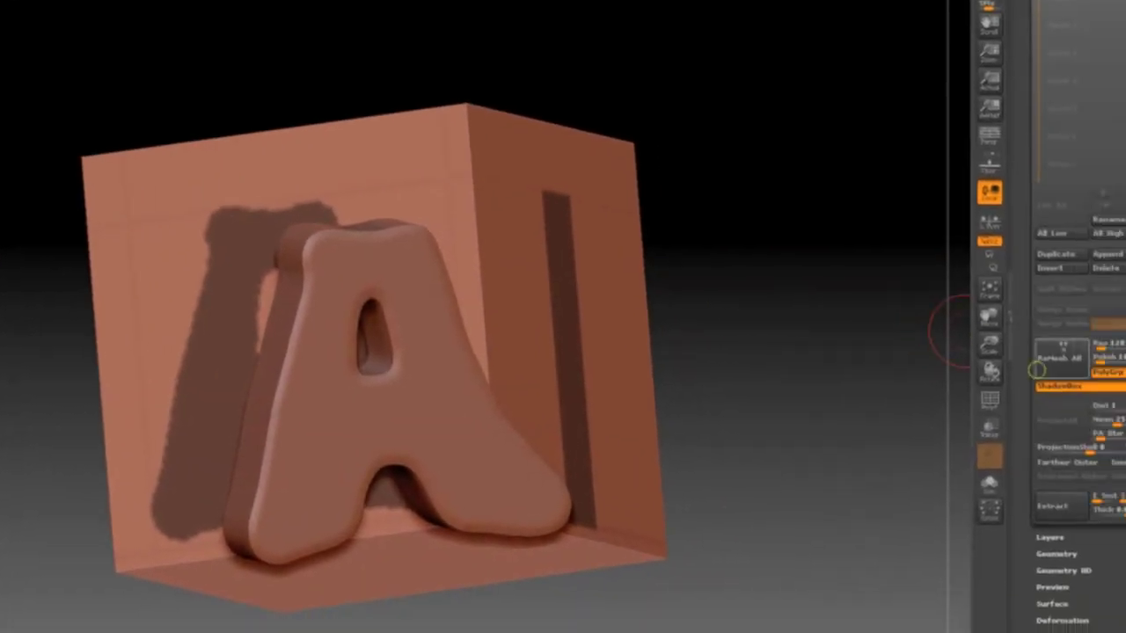
Turn off ShadowBox to convert the letter A to a regular mesh, and enable perspective view.
click(1042, 383)
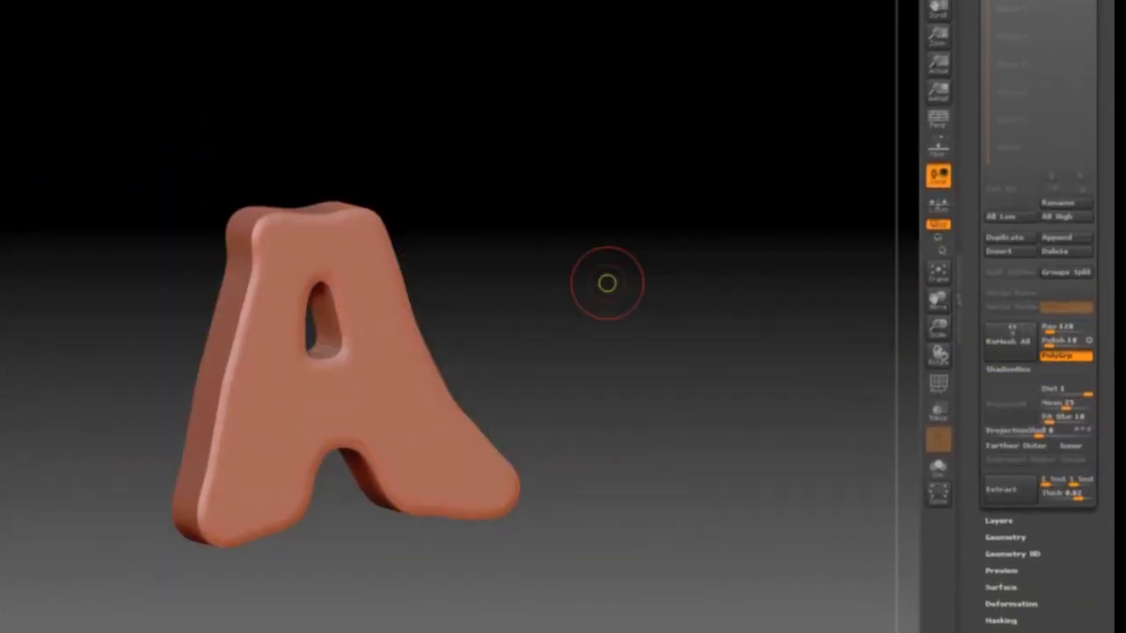
drag(825, 356, 776, 361)
drag(557, 289, 671, 243)
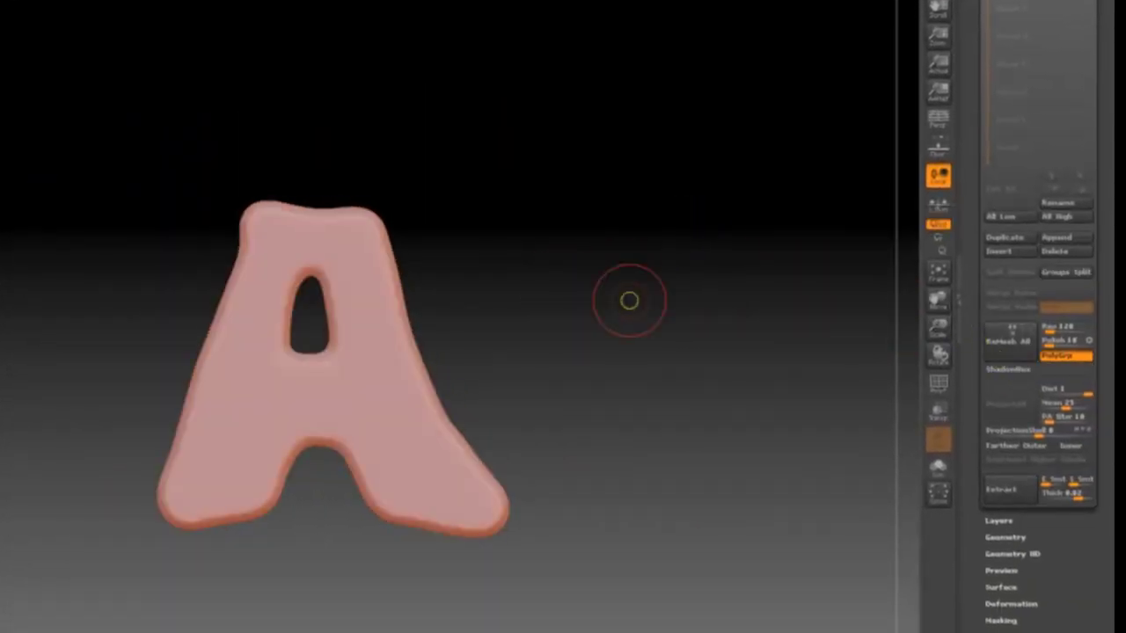
drag(628, 302, 654, 256)
click(938, 120)
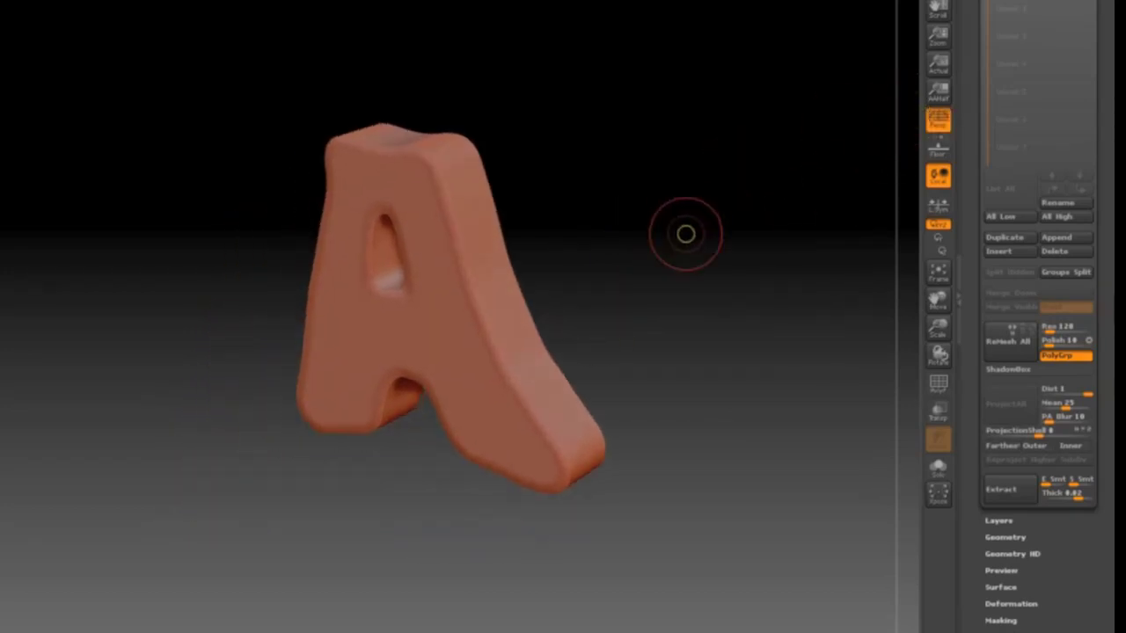
alt+drag(699, 220, 749, 289)
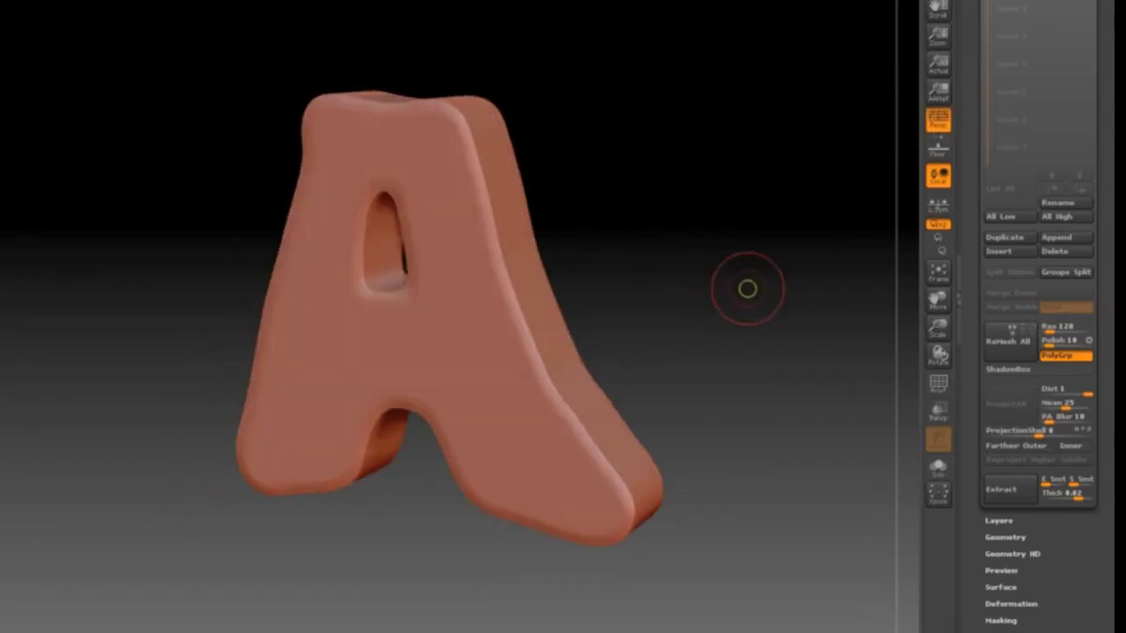
Smooth the letter's edges with the Polish deformation.
drag(970, 451, 970, 328)
click(1010, 480)
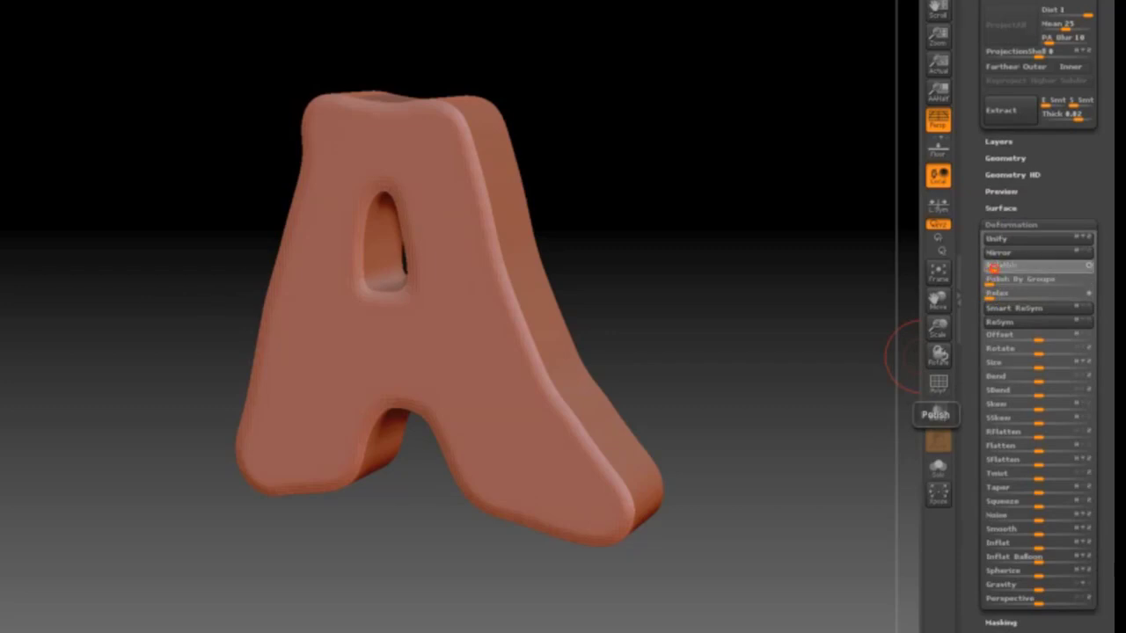
click(1004, 264)
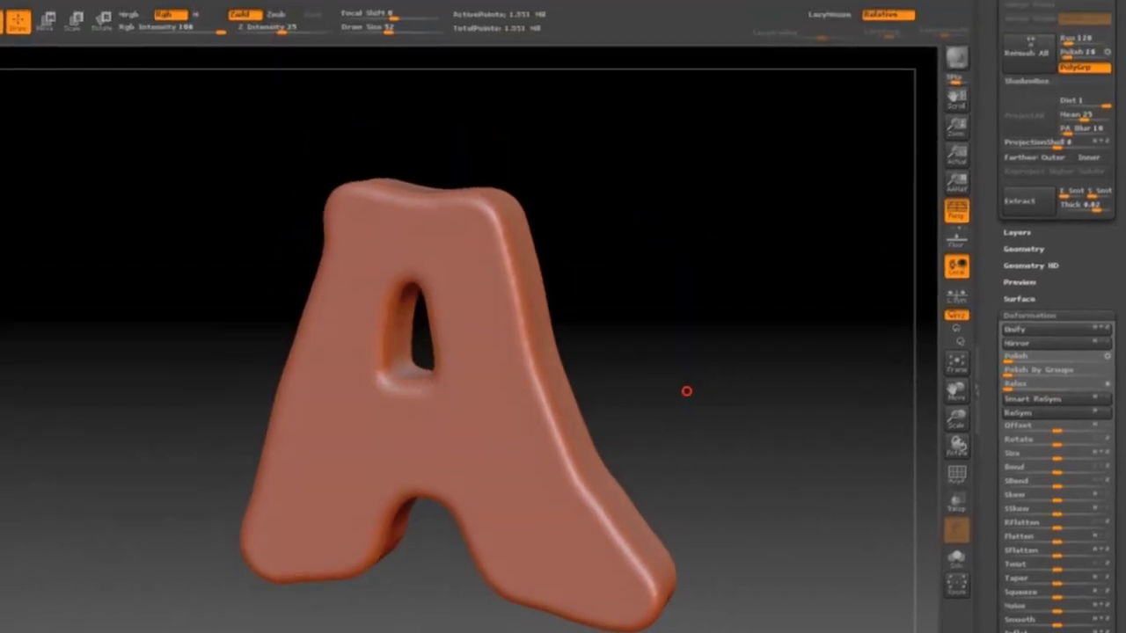
Build up lumpy forms with the Clay brush on both feet, the crossbar and the right leg of the letter's front.
drag(686, 391, 690, 373)
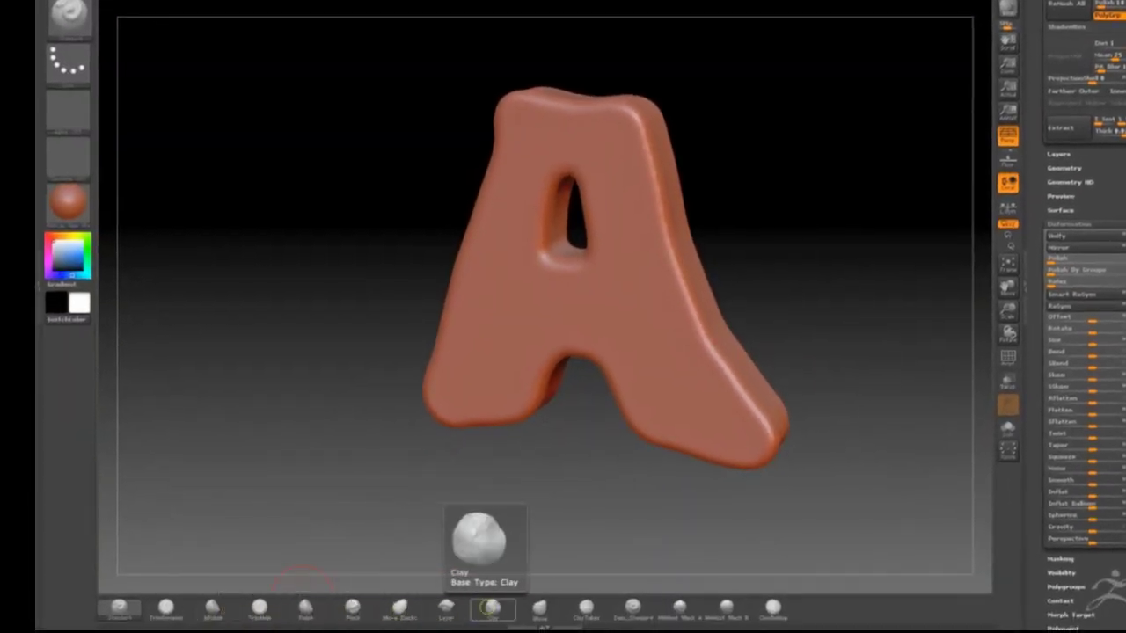
click(490, 606)
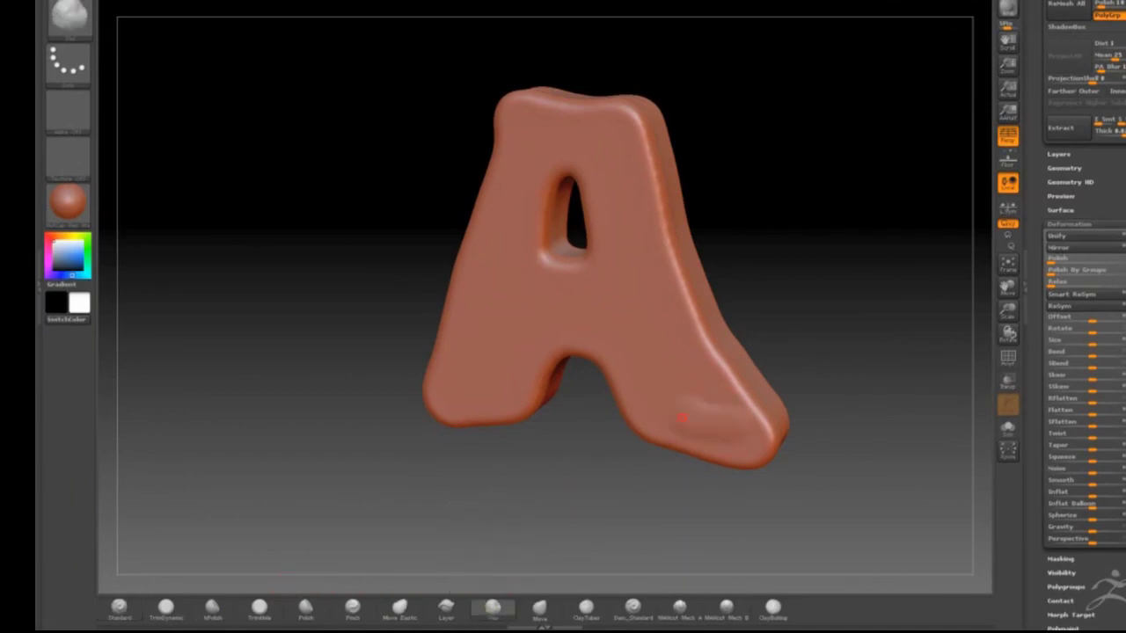
drag(728, 449, 723, 440)
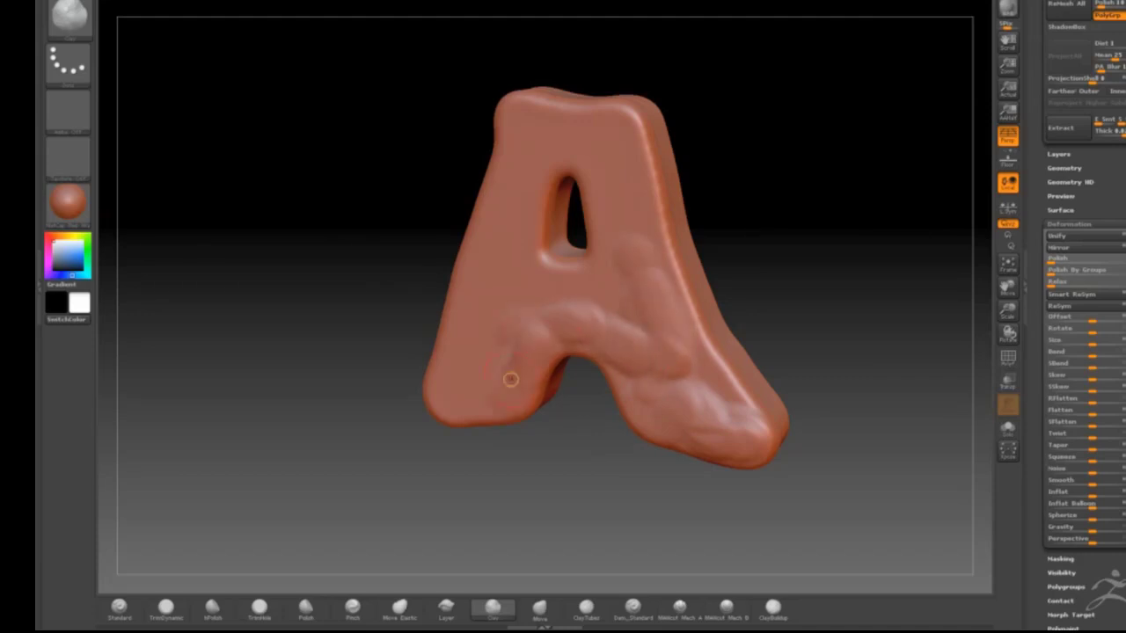
mouse_move(489, 301)
mouse_down()
mouse_move(477, 368)
mouse_move(508, 359)
mouse_move(468, 395)
mouse_move(489, 362)
mouse_move(470, 381)
mouse_up()
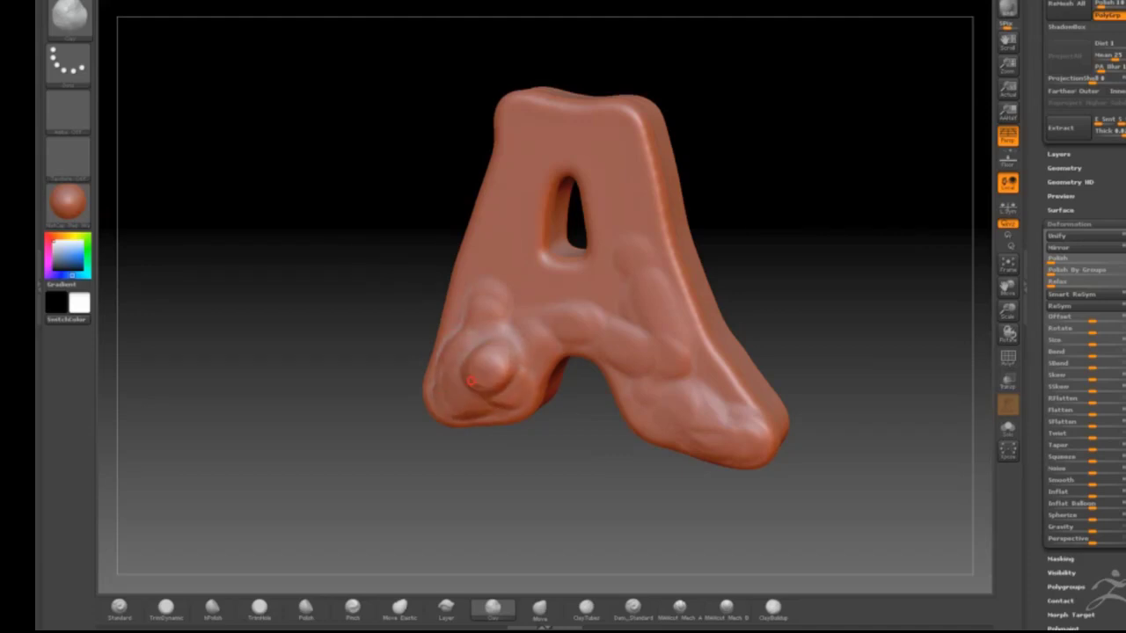
mouse_move(657, 387)
mouse_down()
mouse_move(699, 364)
mouse_move(686, 379)
mouse_move(701, 373)
mouse_up()
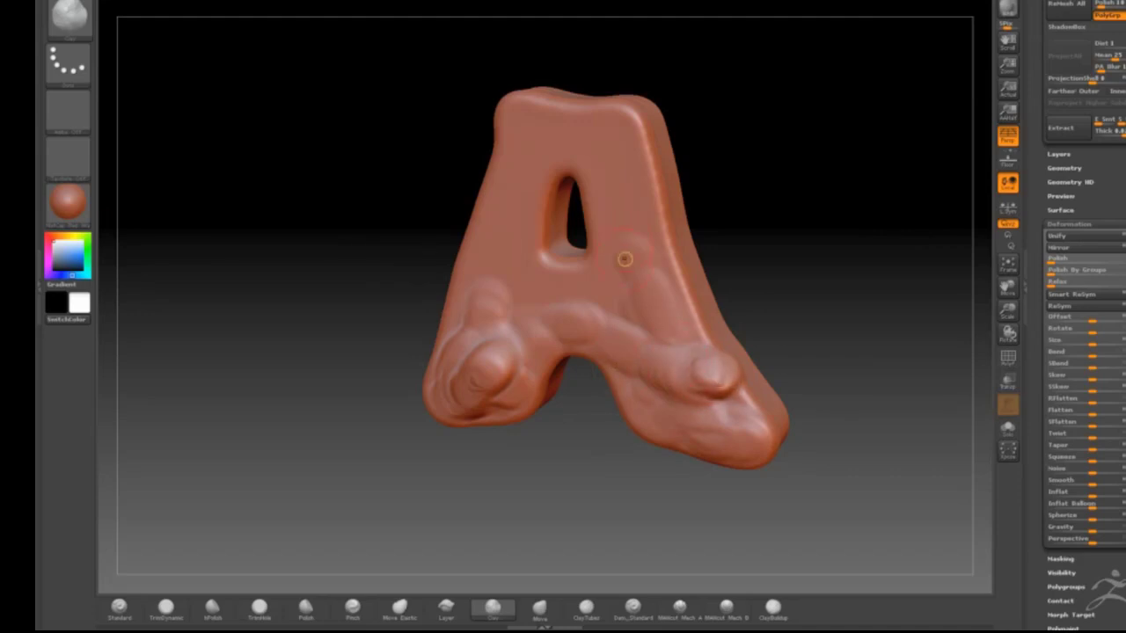
drag(624, 258, 638, 254)
drag(608, 148, 587, 153)
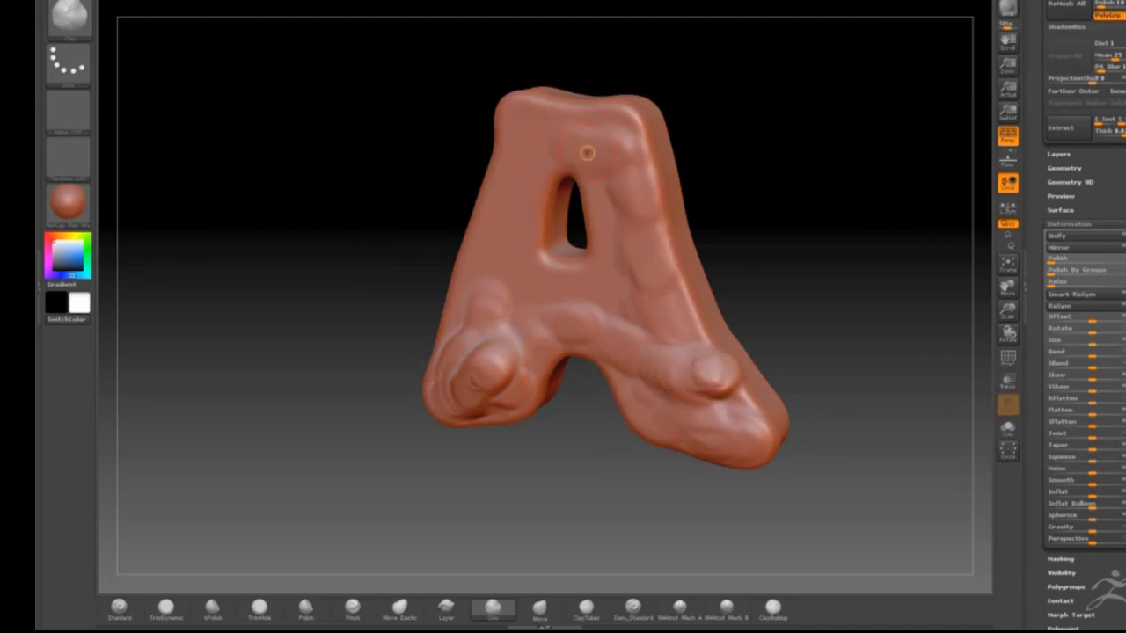
Add Clay lumps around the hole, along the left leg and across the top, and thicken the lower edges of both feet.
drag(403, 217, 450, 215)
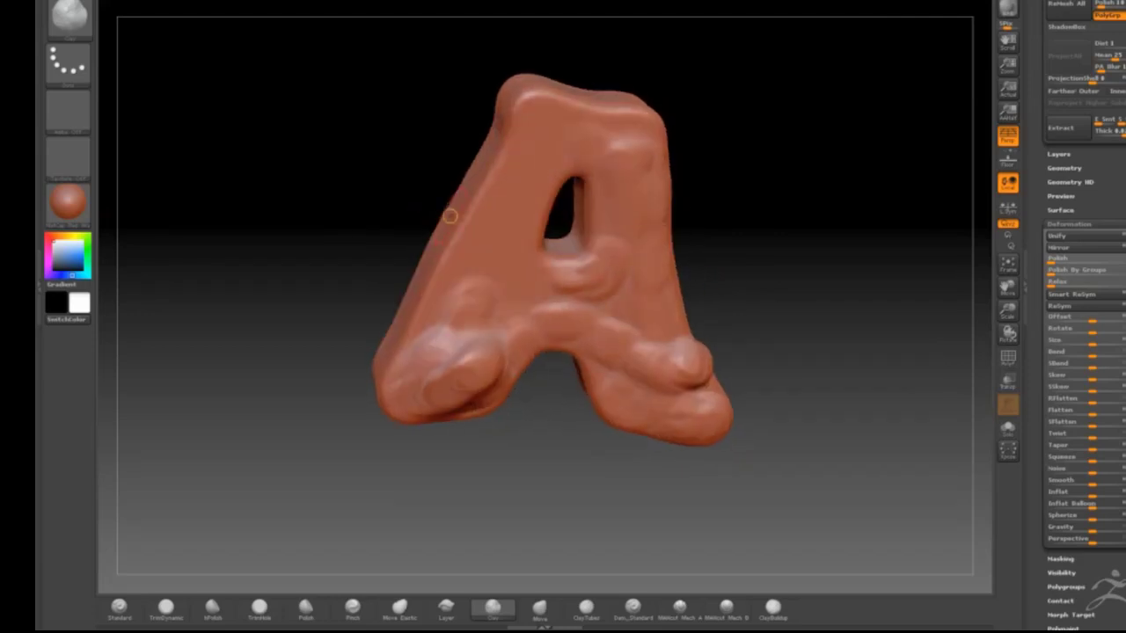
drag(384, 179, 369, 158)
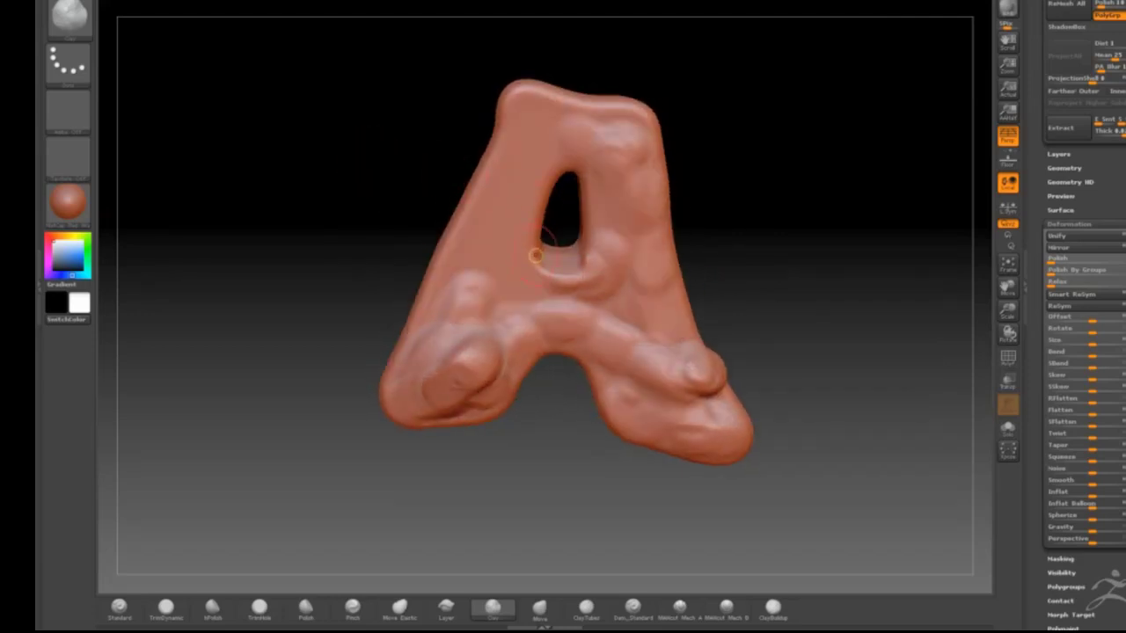
mouse_move(514, 255)
mouse_down()
mouse_move(510, 279)
mouse_move(528, 117)
mouse_move(624, 134)
mouse_up()
mouse_move(516, 204)
mouse_down()
mouse_move(483, 229)
mouse_move(506, 167)
mouse_move(455, 319)
mouse_up()
drag(525, 296, 519, 315)
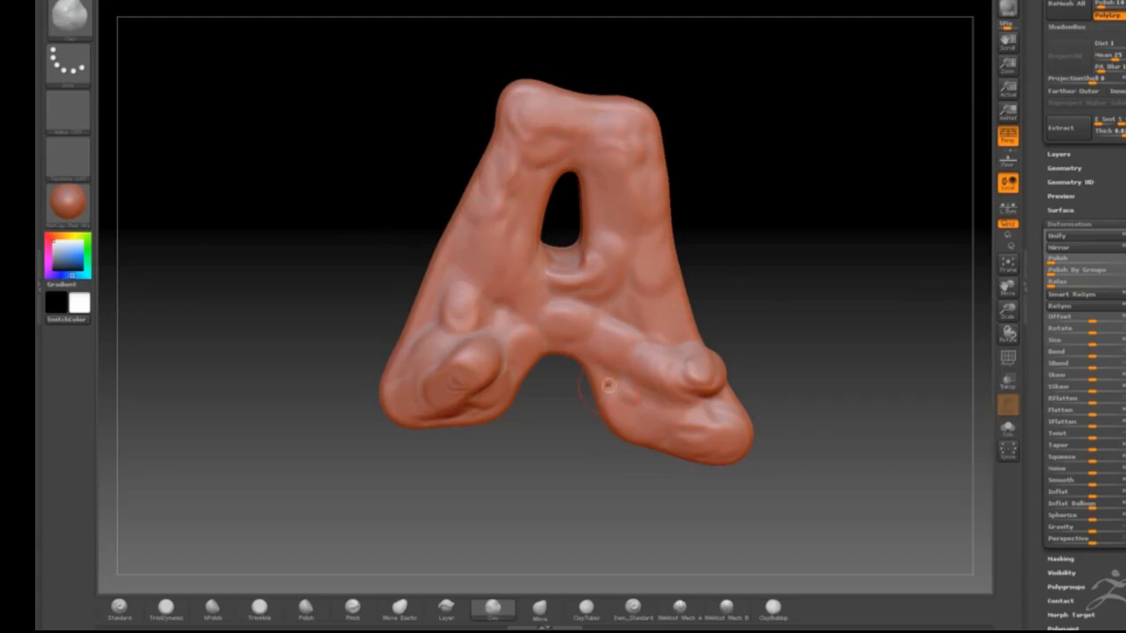
mouse_move(606, 390)
mouse_down()
mouse_move(616, 374)
mouse_move(642, 431)
mouse_move(704, 444)
mouse_move(656, 429)
mouse_up()
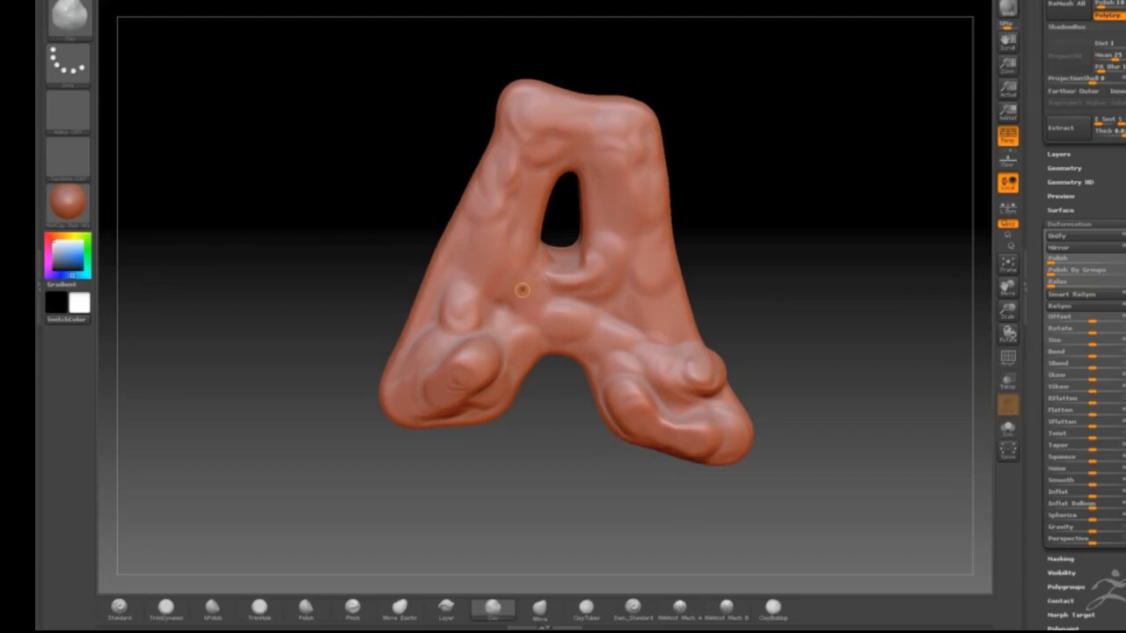
mouse_move(362, 246)
mouse_down()
mouse_move(322, 243)
mouse_move(493, 413)
mouse_up()
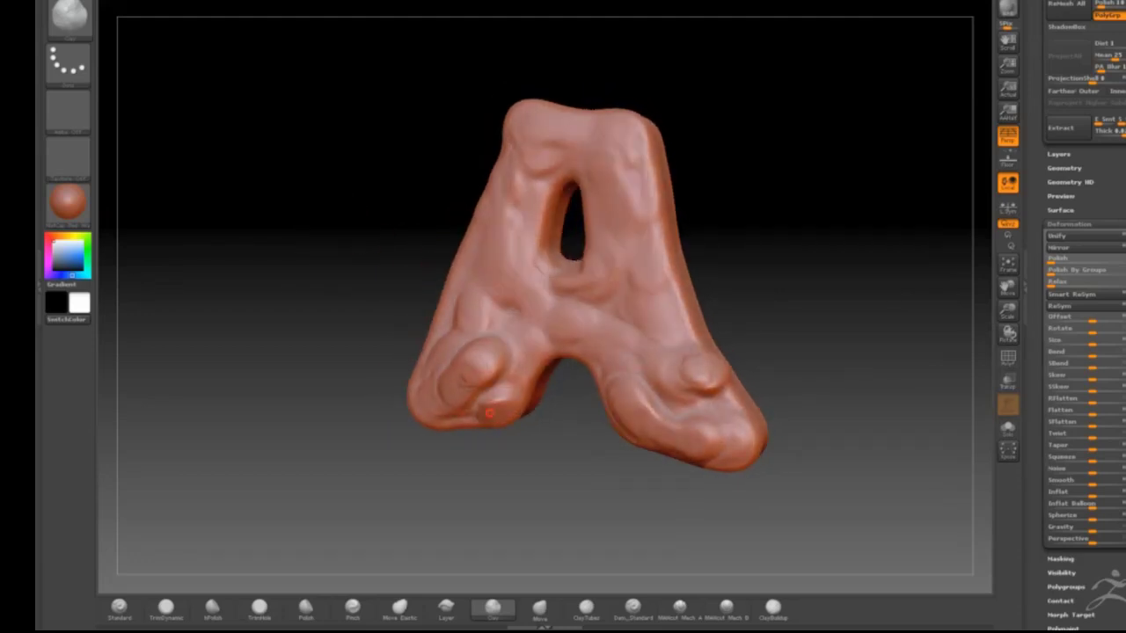
Sculpt Clay bumps on the letter's right outer side and top surface, smoothing part of the side.
drag(377, 347, 413, 286)
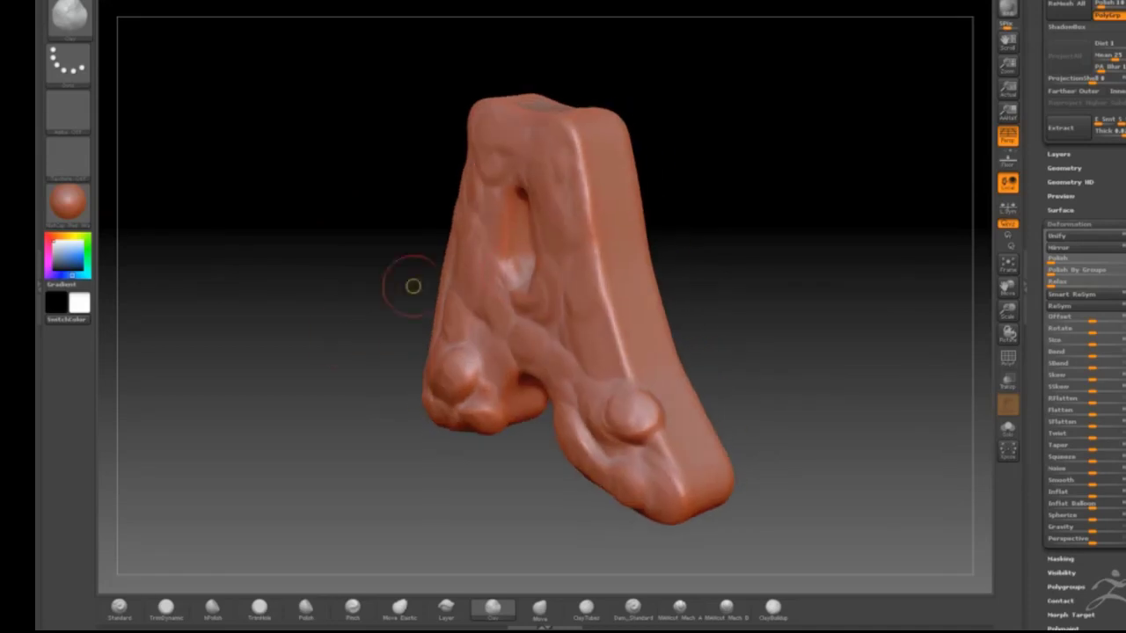
mouse_move(625, 264)
mouse_down()
mouse_move(623, 295)
mouse_move(651, 350)
mouse_move(623, 283)
mouse_up()
mouse_move(626, 241)
shift+mouse_down()
mouse_move(614, 311)
mouse_move(621, 225)
shift+mouse_up()
mouse_move(610, 178)
mouse_down()
mouse_move(580, 148)
mouse_move(622, 155)
mouse_move(593, 118)
mouse_move(623, 123)
mouse_up()
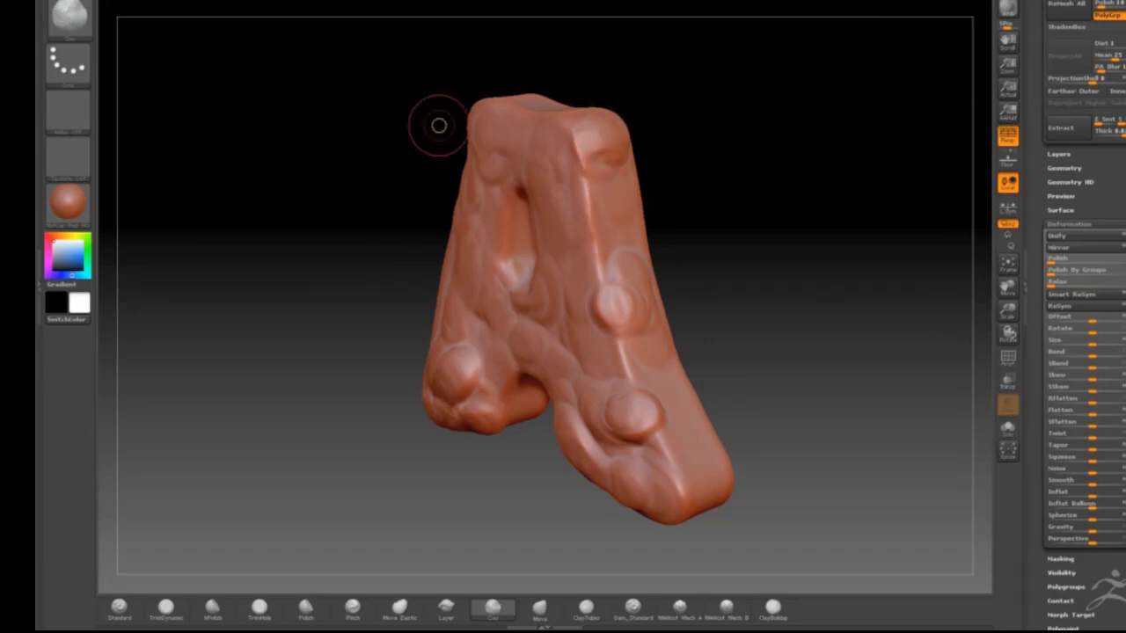
mouse_move(440, 121)
mouse_down()
mouse_move(276, 144)
mouse_move(550, 185)
mouse_up()
mouse_move(603, 253)
mouse_down()
mouse_move(518, 230)
mouse_move(568, 215)
mouse_up()
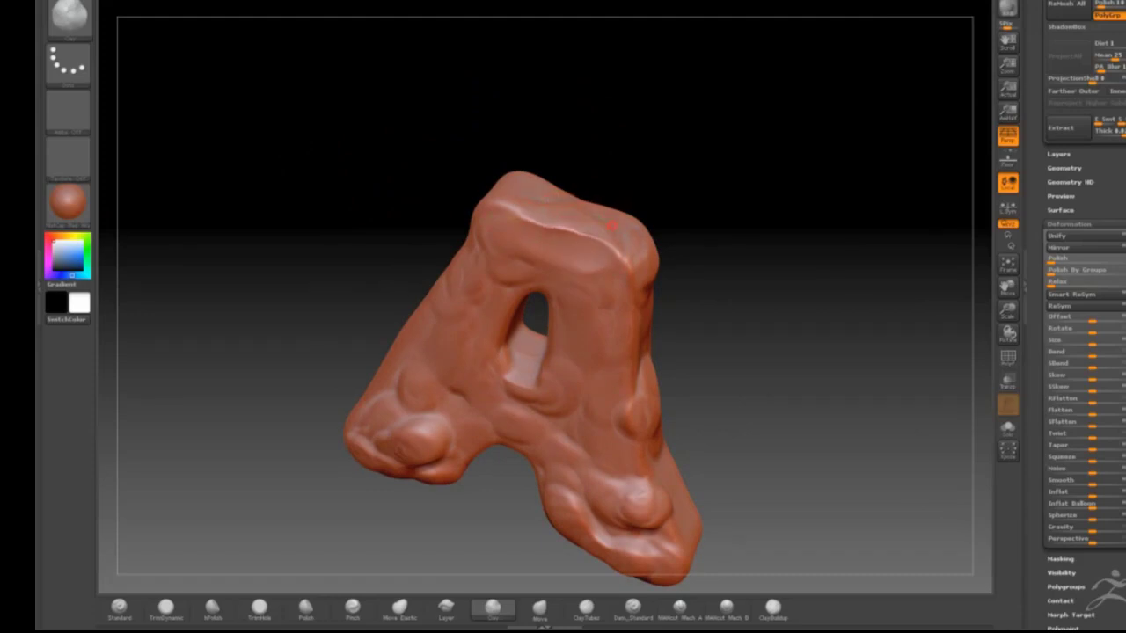
Build up Clay bumps along the letter's left outer side and on the lower part of its right outer side.
mouse_move(428, 181)
mouse_down()
mouse_move(616, 319)
mouse_move(402, 217)
mouse_move(286, 264)
mouse_move(356, 240)
mouse_move(370, 248)
mouse_up()
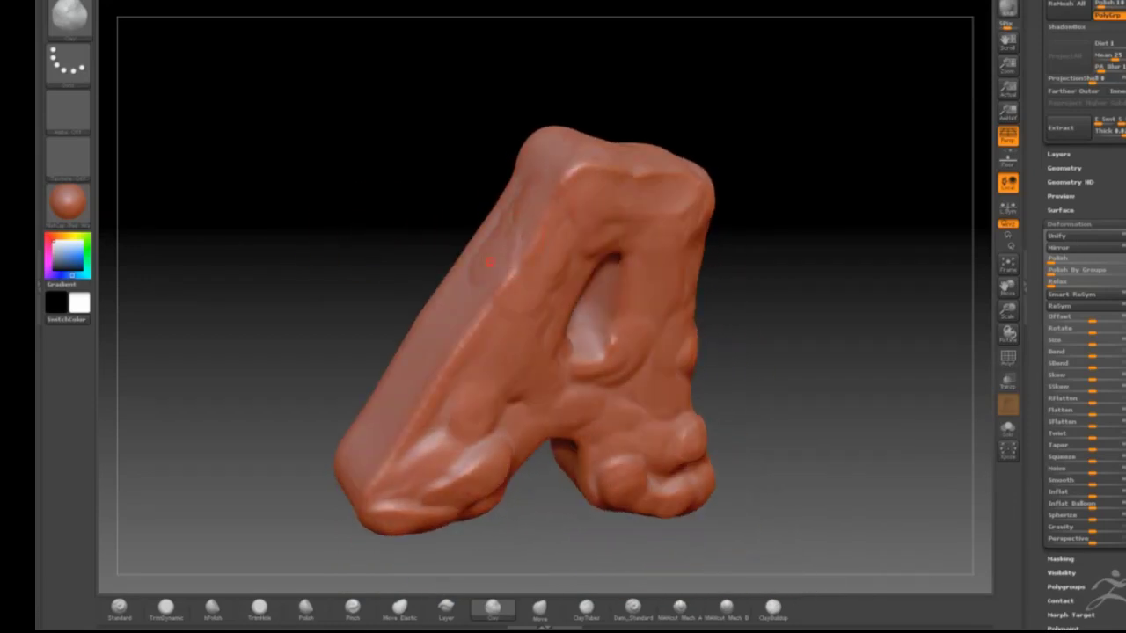
mouse_move(473, 264)
mouse_down()
mouse_move(471, 292)
mouse_move(438, 324)
mouse_move(445, 331)
mouse_move(459, 310)
mouse_move(443, 318)
mouse_up()
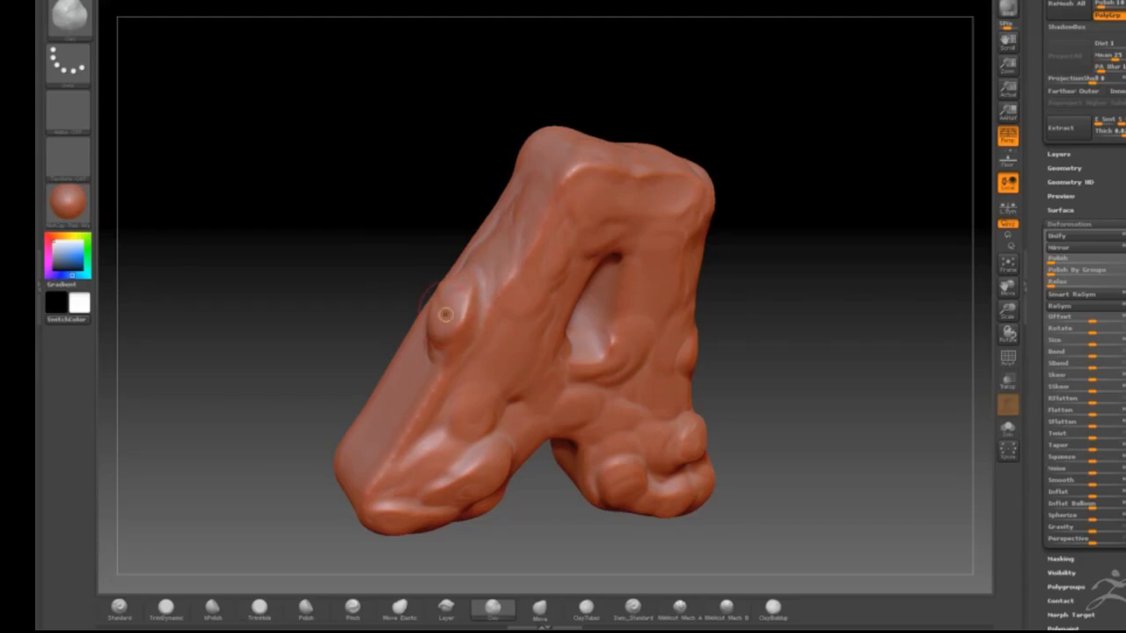
mouse_move(426, 371)
mouse_down()
mouse_move(438, 400)
mouse_move(431, 422)
mouse_move(360, 460)
mouse_up()
mouse_move(316, 387)
mouse_down()
mouse_move(269, 320)
mouse_move(299, 349)
mouse_move(279, 359)
mouse_move(291, 372)
mouse_move(636, 390)
mouse_up()
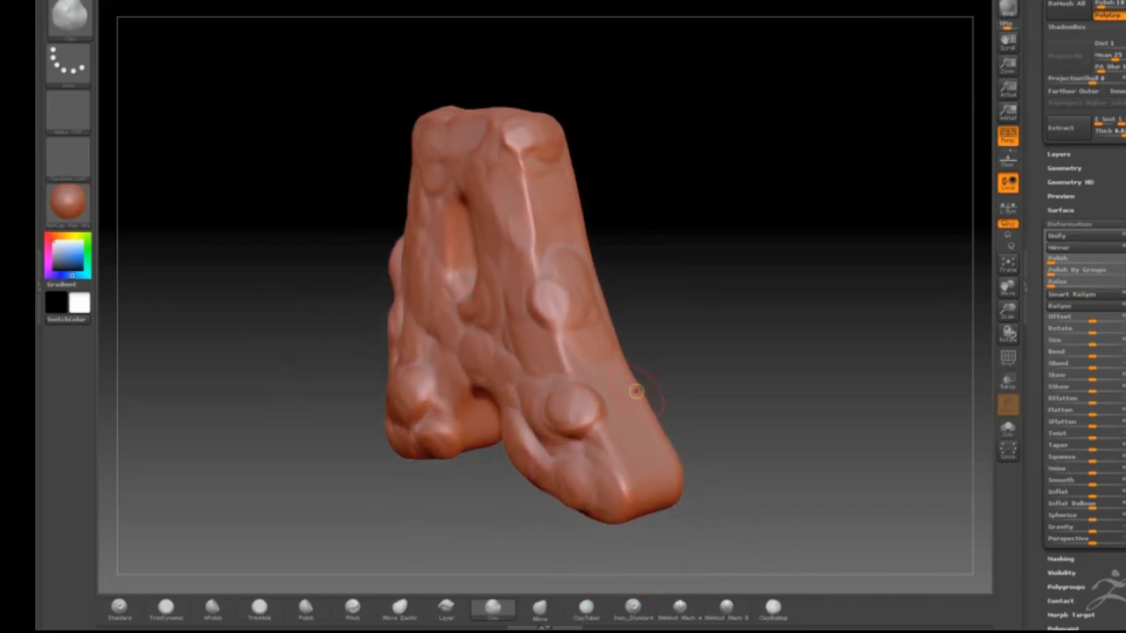
mouse_move(639, 461)
mouse_down()
mouse_move(648, 445)
mouse_move(615, 389)
mouse_move(594, 392)
mouse_move(606, 378)
mouse_up()
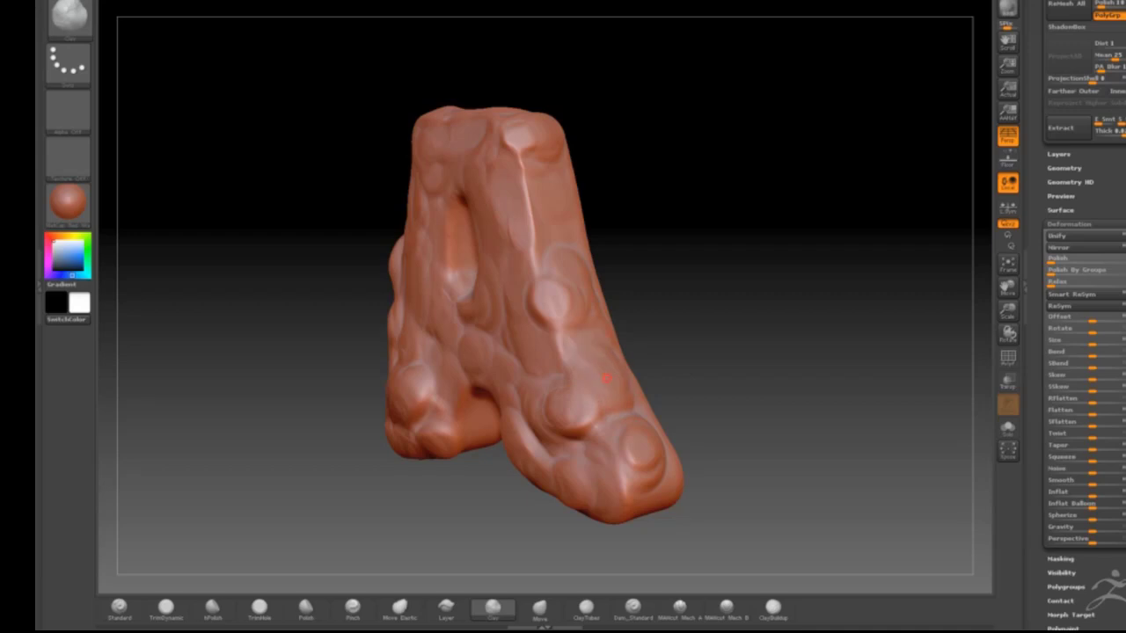
Flatten the Clay lumps on the letter's right foot into rock-like planes with the hPolish brush, adjusting the brush size.
click(212, 606)
mouse_move(637, 480)
mouse_down()
mouse_move(647, 494)
mouse_move(605, 480)
mouse_up()
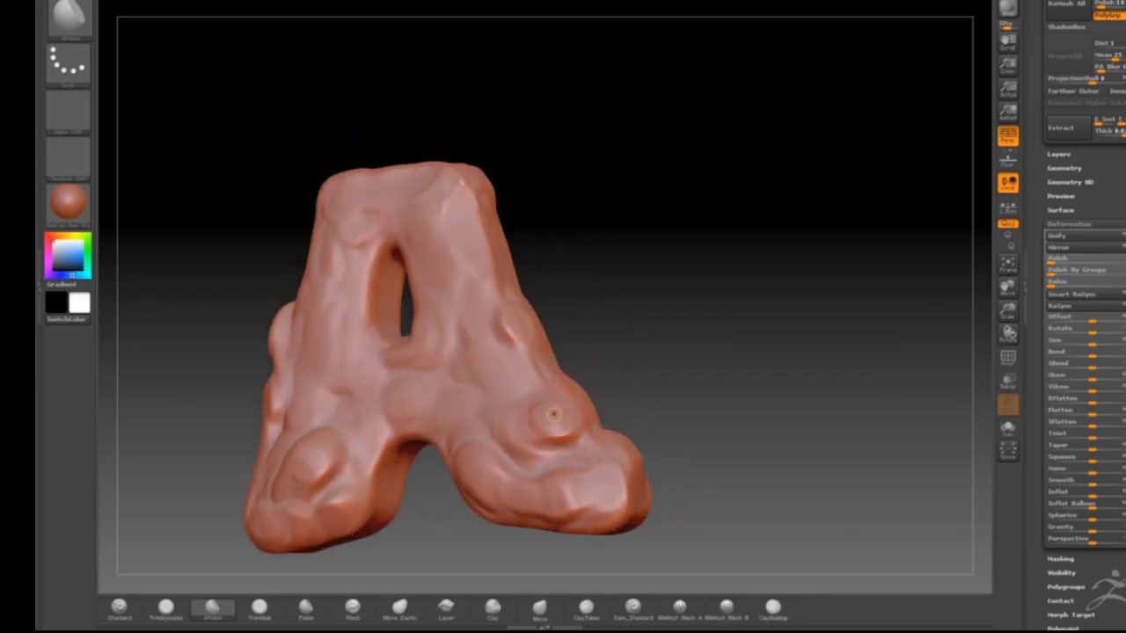
key(o)
mouse_move(549, 394)
mouse_down()
mouse_move(536, 395)
mouse_move(557, 411)
mouse_move(545, 416)
mouse_up()
key(s)
key(s)
mouse_move(632, 369)
mouse_down()
mouse_move(657, 354)
mouse_move(733, 234)
mouse_move(756, 308)
mouse_up()
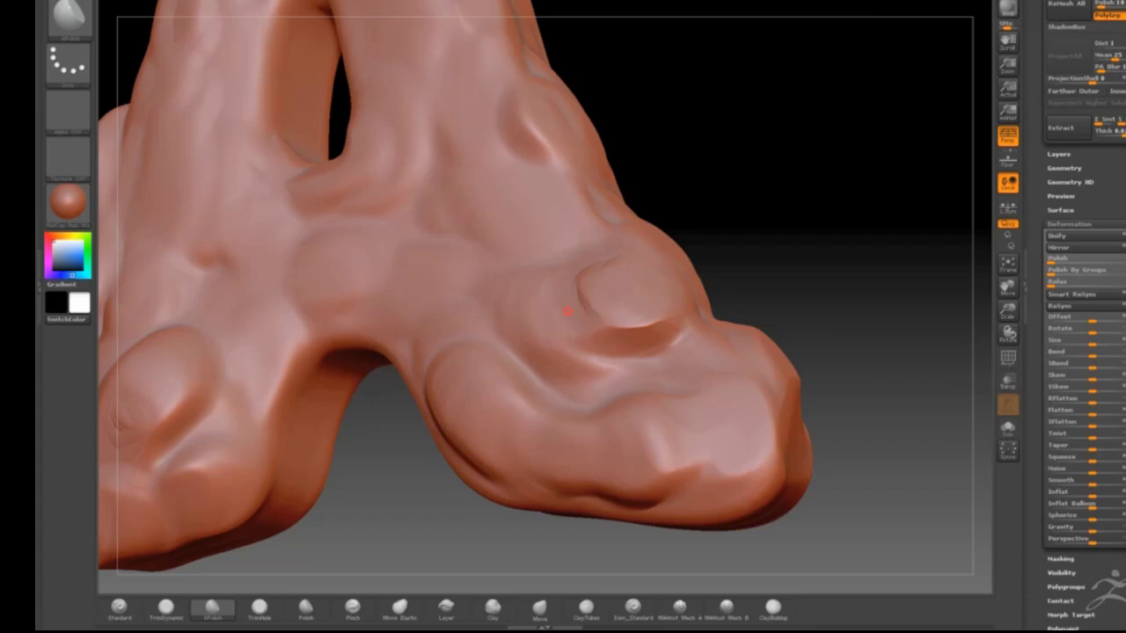
drag(726, 271, 774, 237)
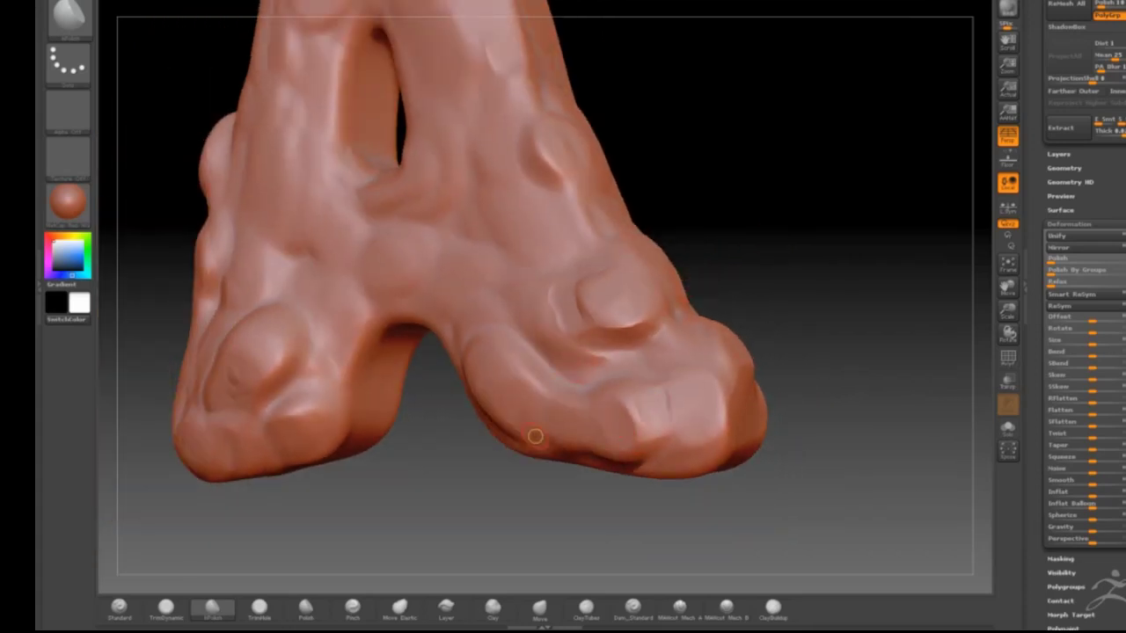
mouse_move(533, 432)
mouse_down()
mouse_move(515, 518)
mouse_move(460, 495)
mouse_up()
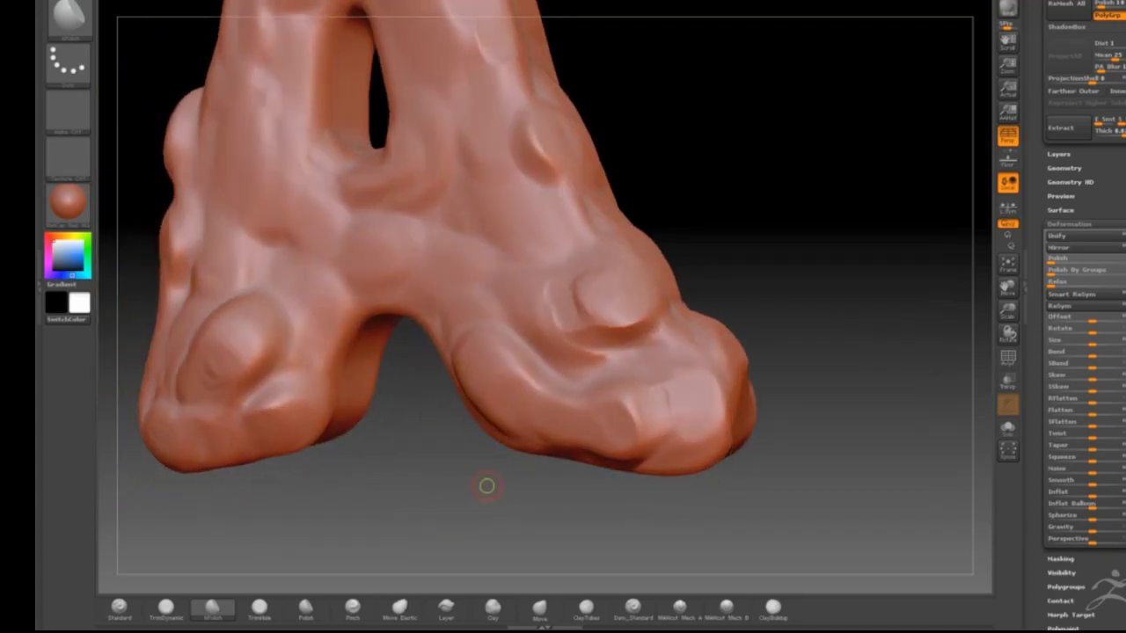
Carve cracks around the lumps on the letter's right foot with a custom crack brush, including small branching cracks near its inner end.
key(b)
click(788, 570)
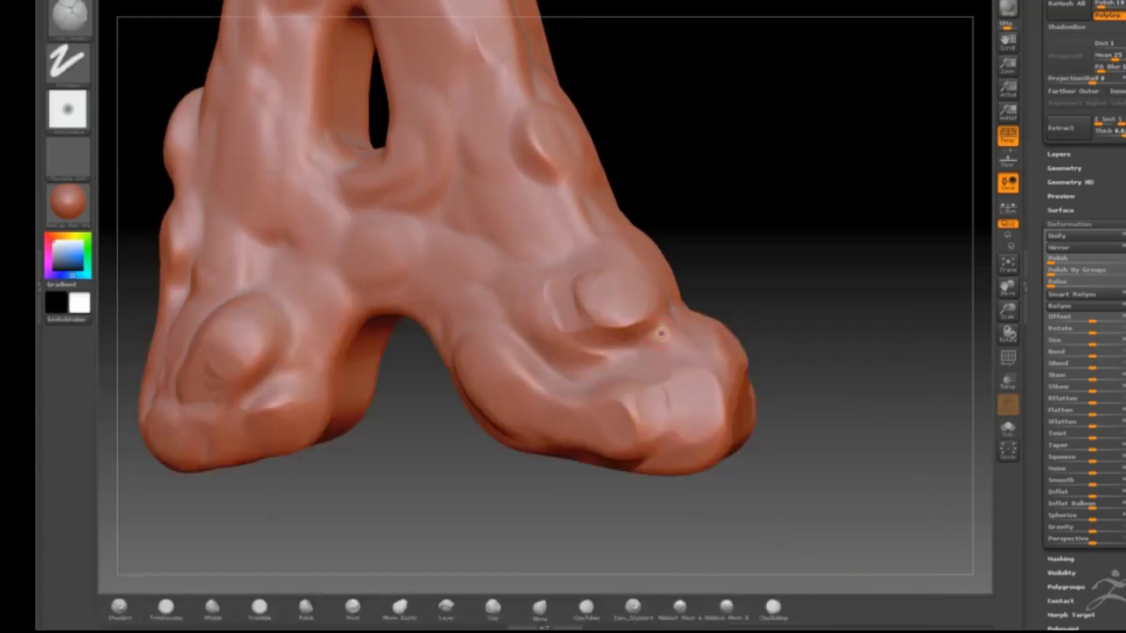
mouse_move(643, 350)
mouse_down()
mouse_move(595, 351)
mouse_move(561, 320)
mouse_up()
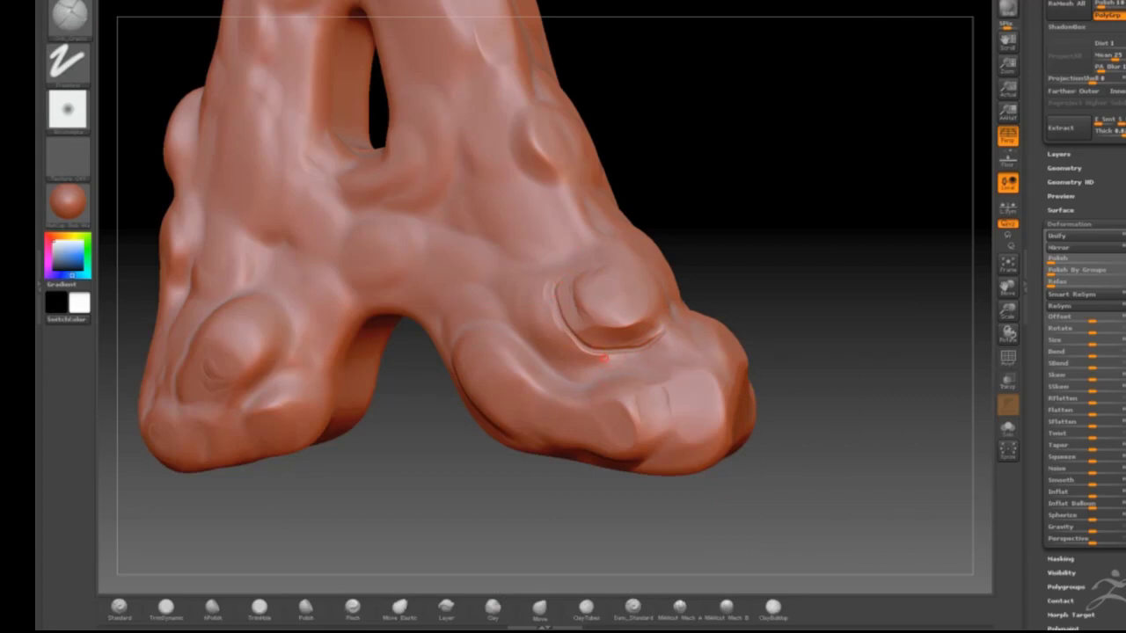
drag(431, 481, 671, 381)
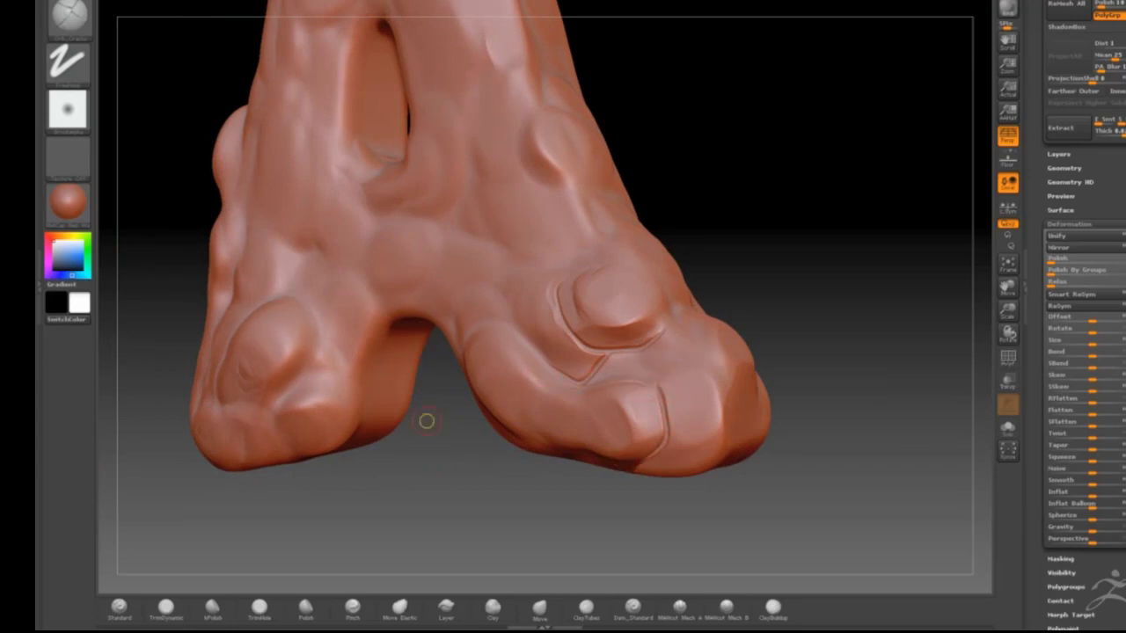
drag(425, 421, 476, 497)
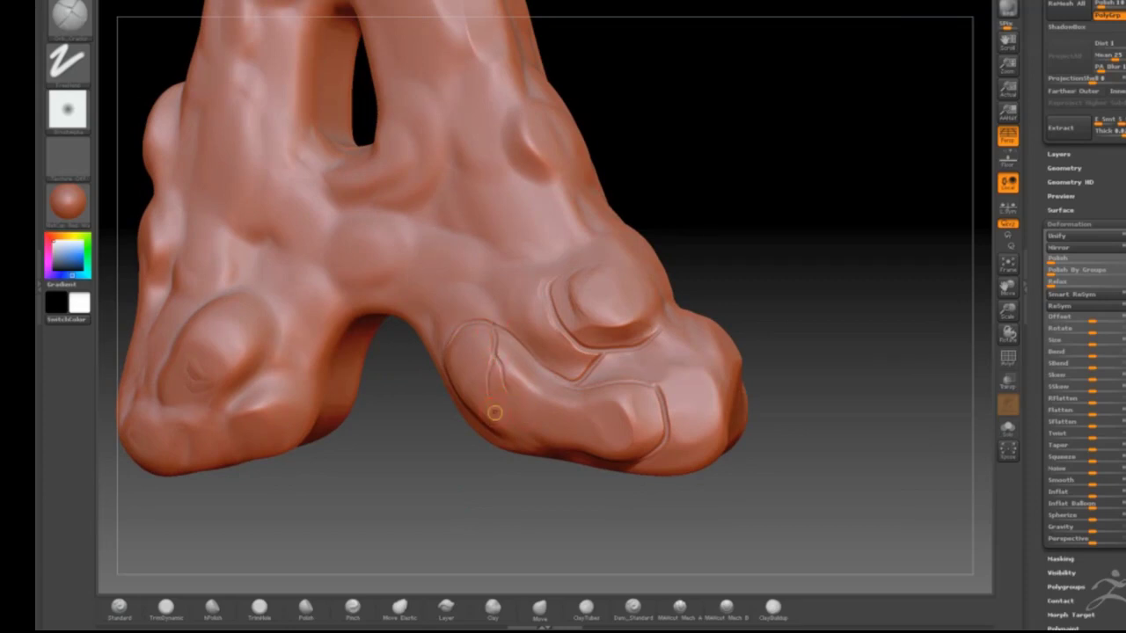
mouse_move(476, 476)
mouse_down()
mouse_move(407, 473)
mouse_move(422, 458)
mouse_move(381, 468)
mouse_move(458, 460)
mouse_move(463, 450)
mouse_up()
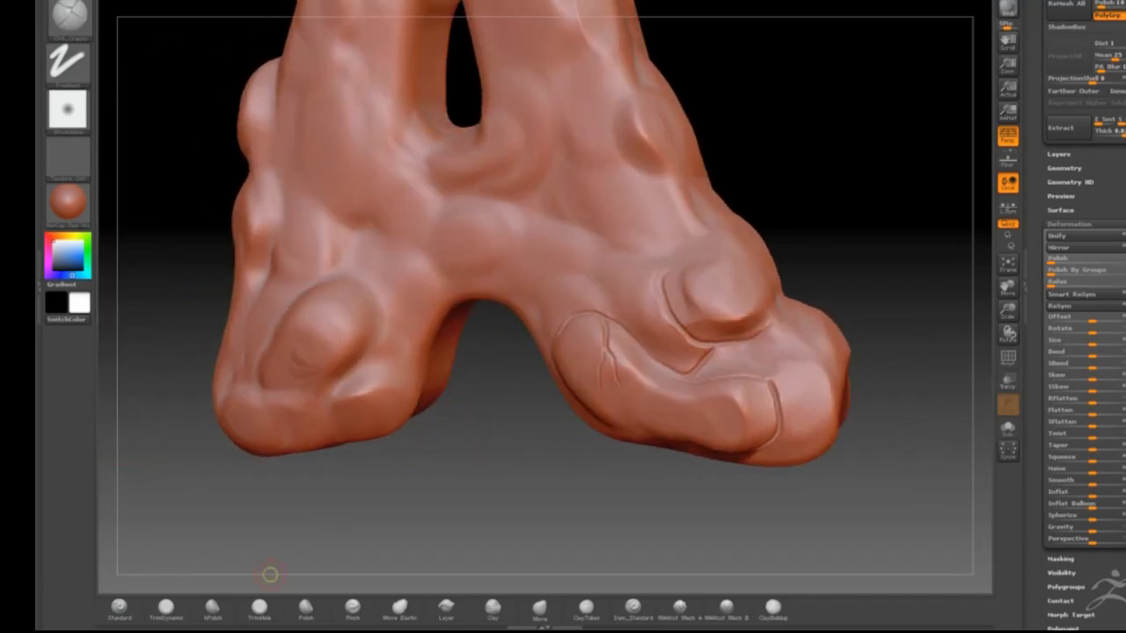
Cut angular rock facets into the left foot's large lump and flatten the bump on the right outer edge with the hPolish brush.
click(212, 606)
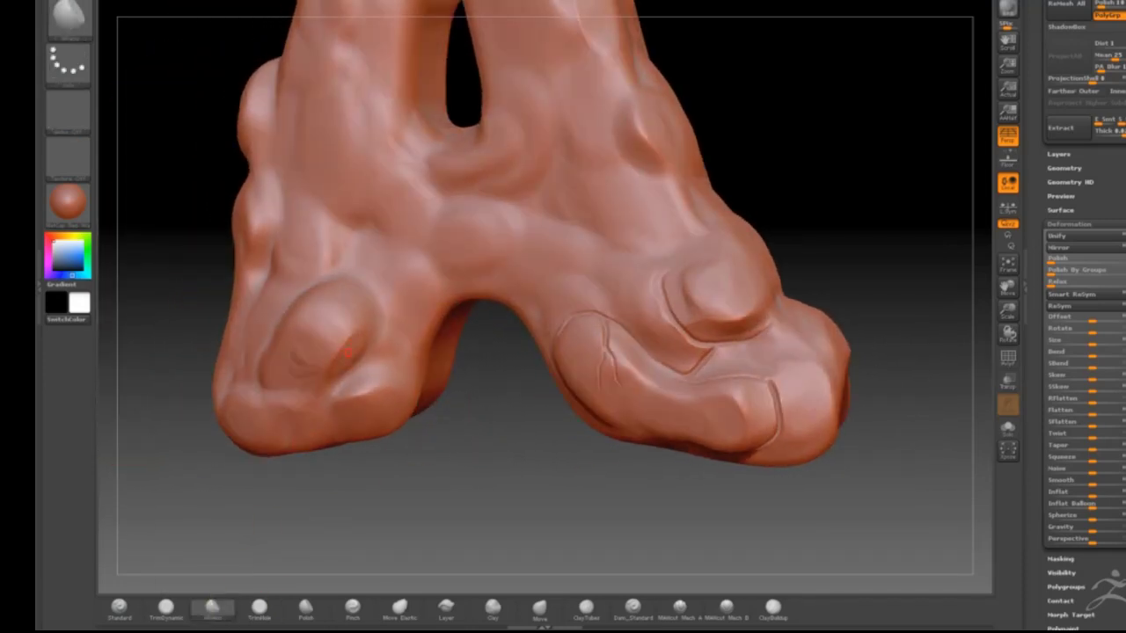
mouse_move(346, 352)
mouse_down()
mouse_move(354, 303)
mouse_move(307, 325)
mouse_move(297, 344)
mouse_up()
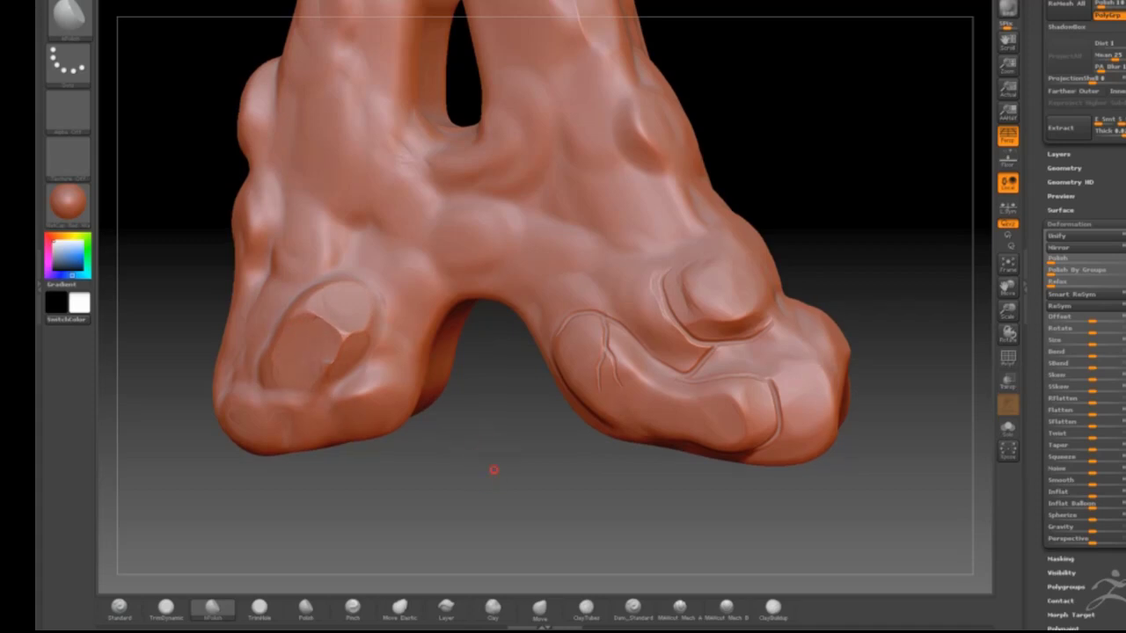
alt+drag(493, 469, 515, 476)
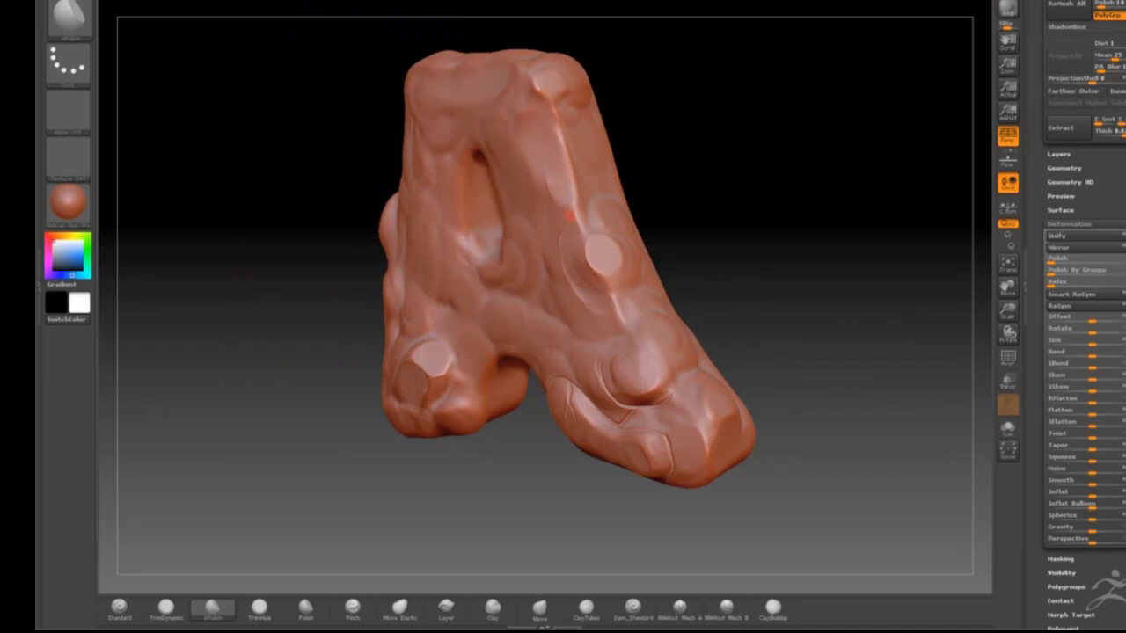
Flatten the surfaces beside and above the letter's hole into rock-like planes with the hPolish brush.
mouse_move(237, 232)
mouse_down()
mouse_move(249, 219)
mouse_move(216, 198)
mouse_move(475, 183)
mouse_move(510, 233)
mouse_up()
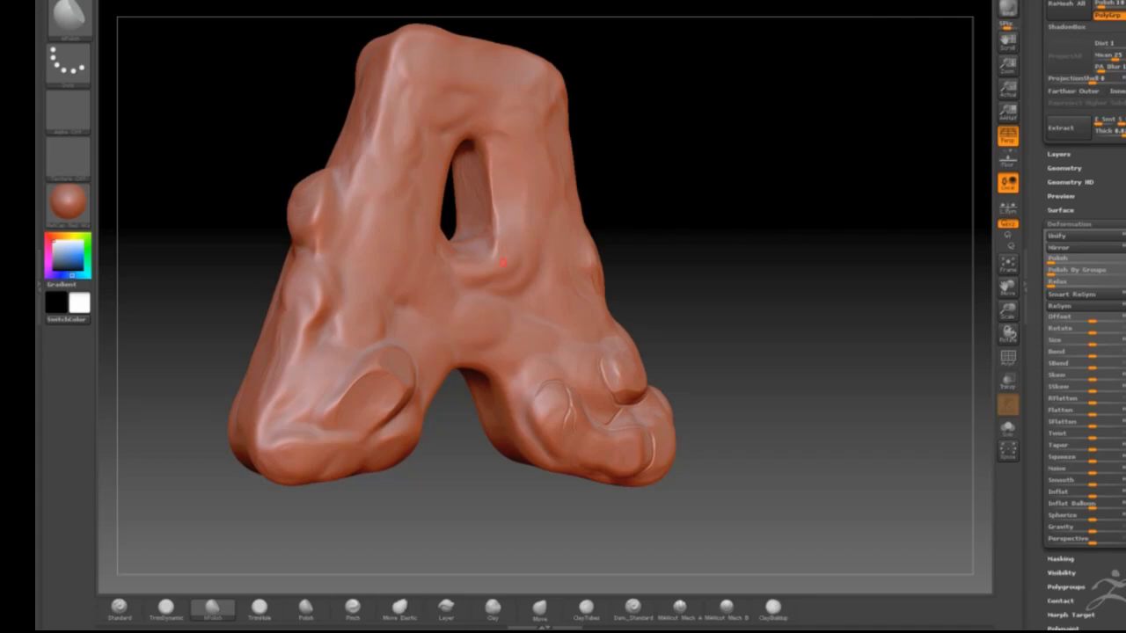
drag(290, 182, 204, 157)
mouse_move(439, 165)
mouse_down()
mouse_move(449, 208)
mouse_move(452, 183)
mouse_up()
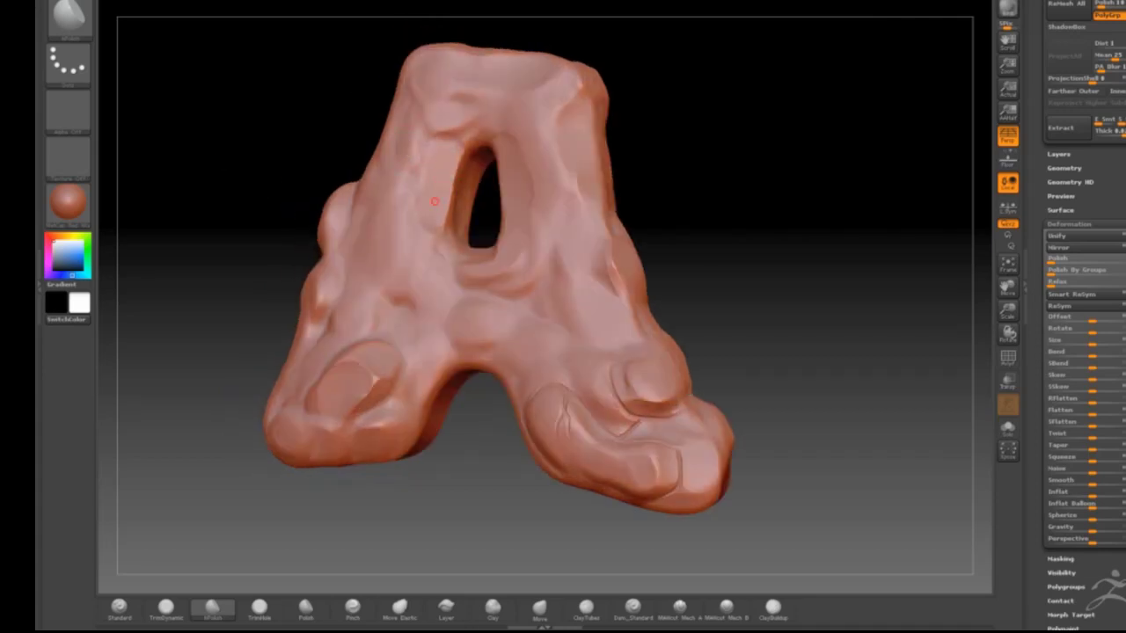
drag(272, 131, 276, 138)
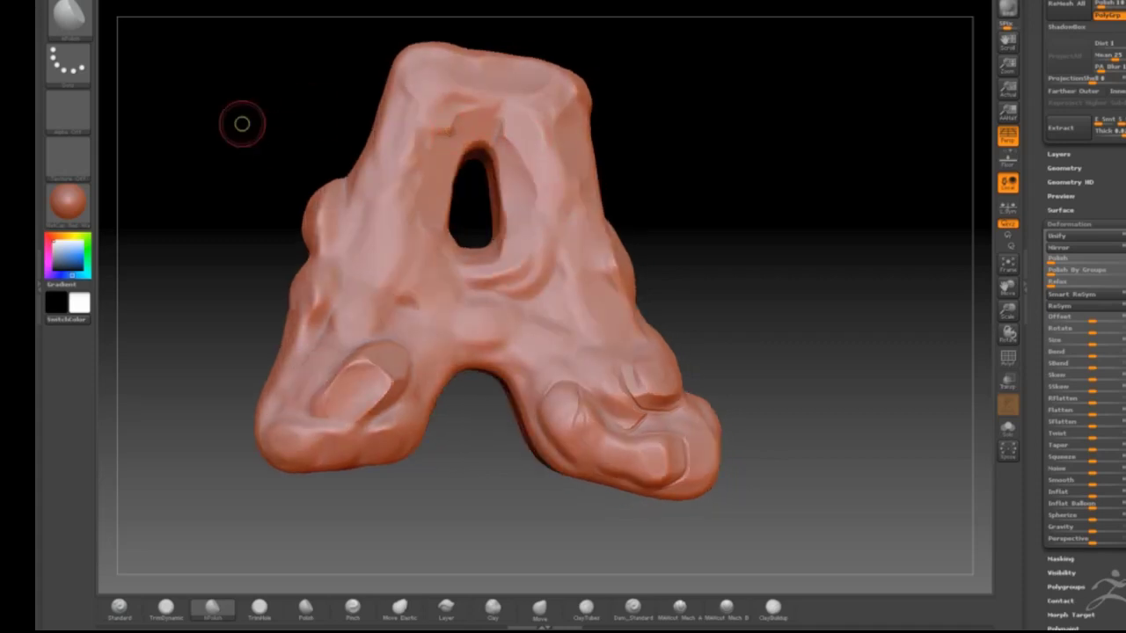
Flatten the upper edge and the two lumps on the letter's left outer side with the hPolish brush, adjusting the brush size.
drag(241, 121, 452, 96)
mouse_move(299, 131)
mouse_down()
mouse_move(252, 151)
mouse_move(228, 185)
mouse_move(282, 198)
mouse_up()
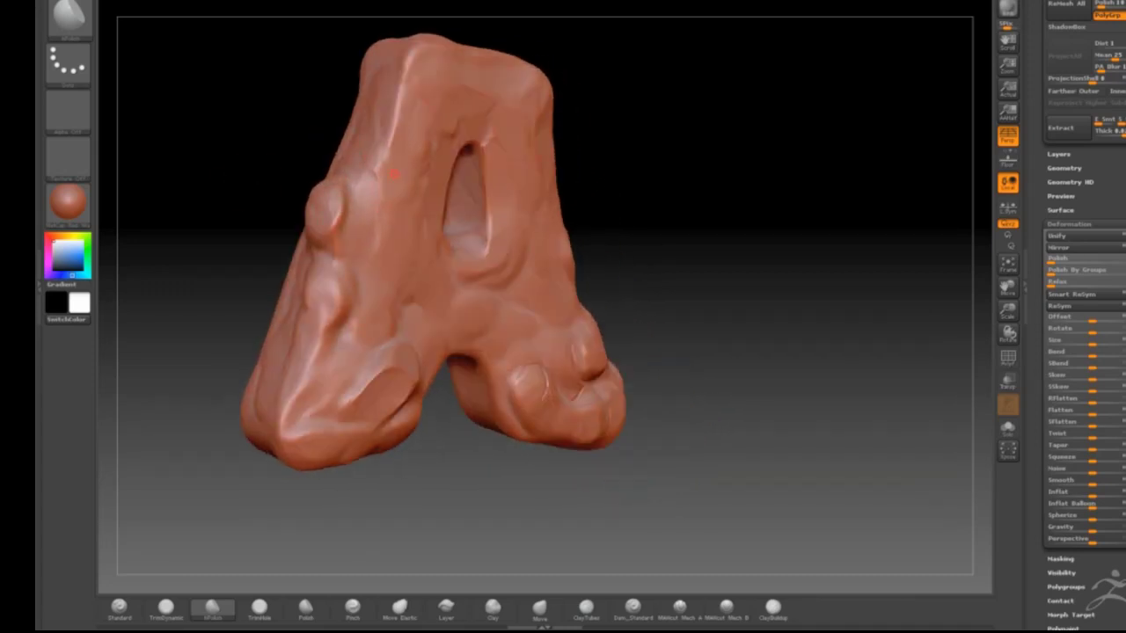
drag(241, 161, 371, 116)
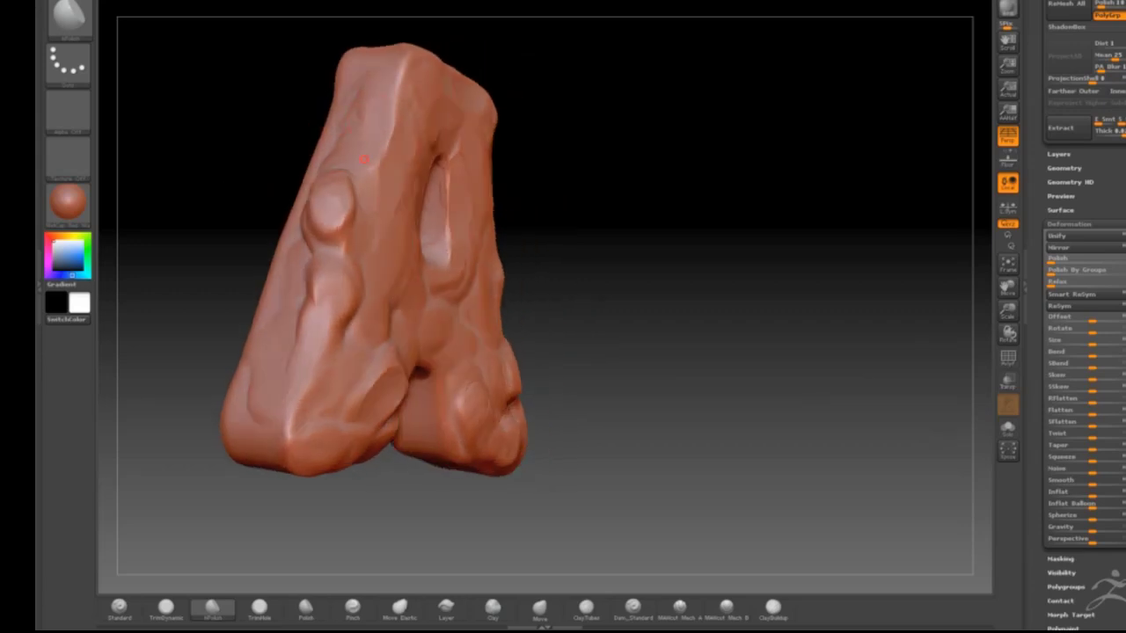
drag(241, 176, 199, 191)
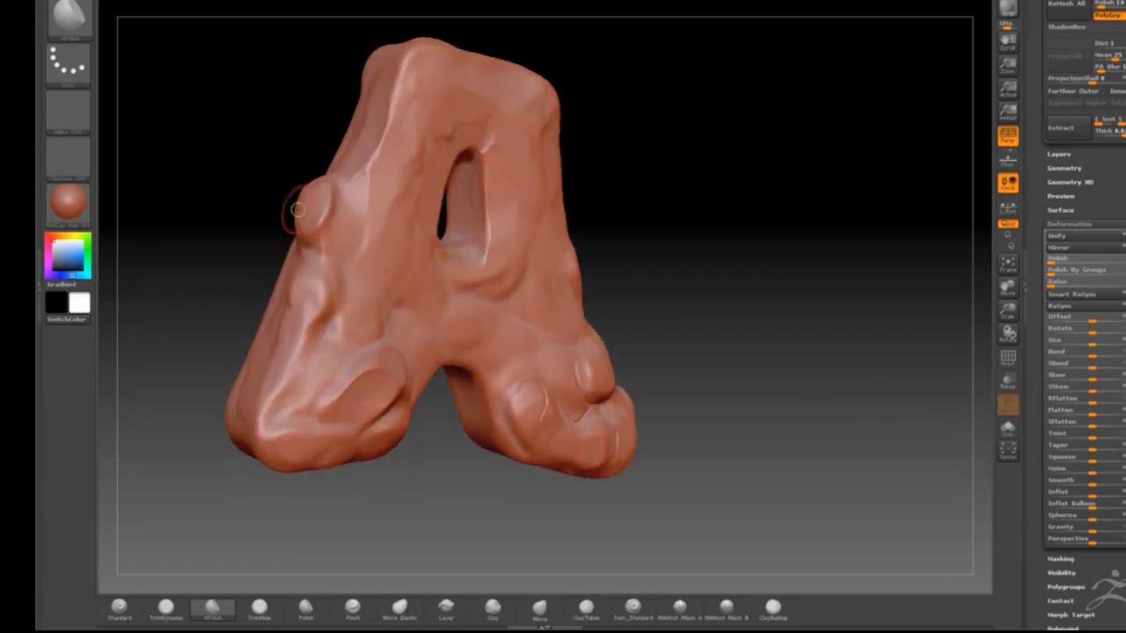
mouse_move(234, 252)
mouse_down()
mouse_move(216, 226)
mouse_move(168, 208)
mouse_move(290, 216)
mouse_up()
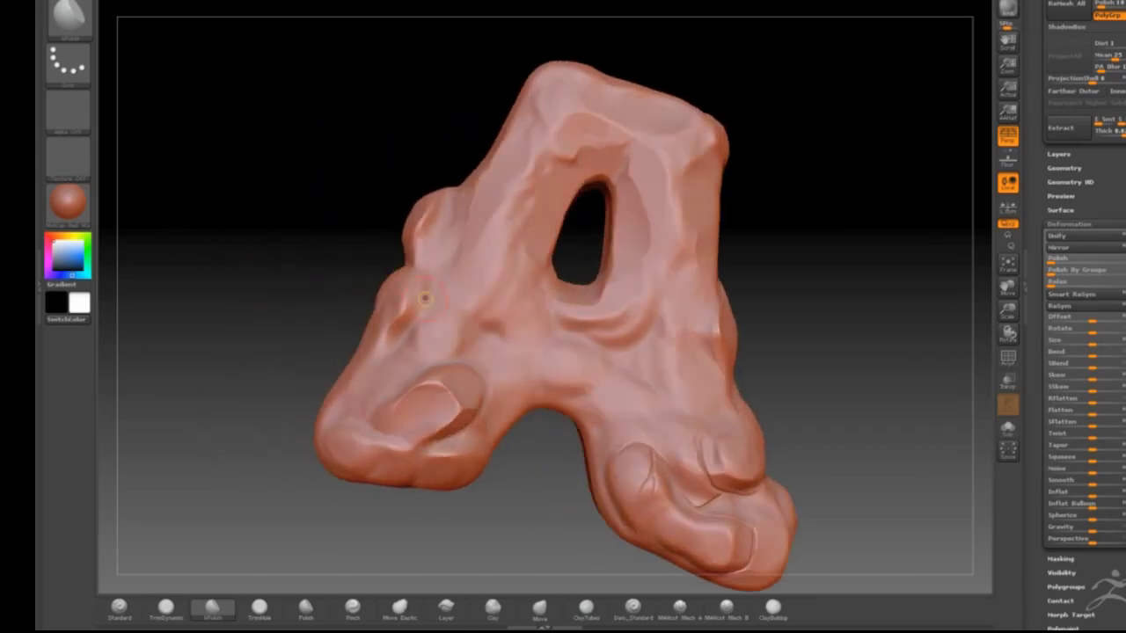
key(s)
drag(428, 289, 419, 289)
mouse_move(305, 268)
mouse_down()
mouse_move(358, 280)
mouse_move(377, 336)
mouse_up()
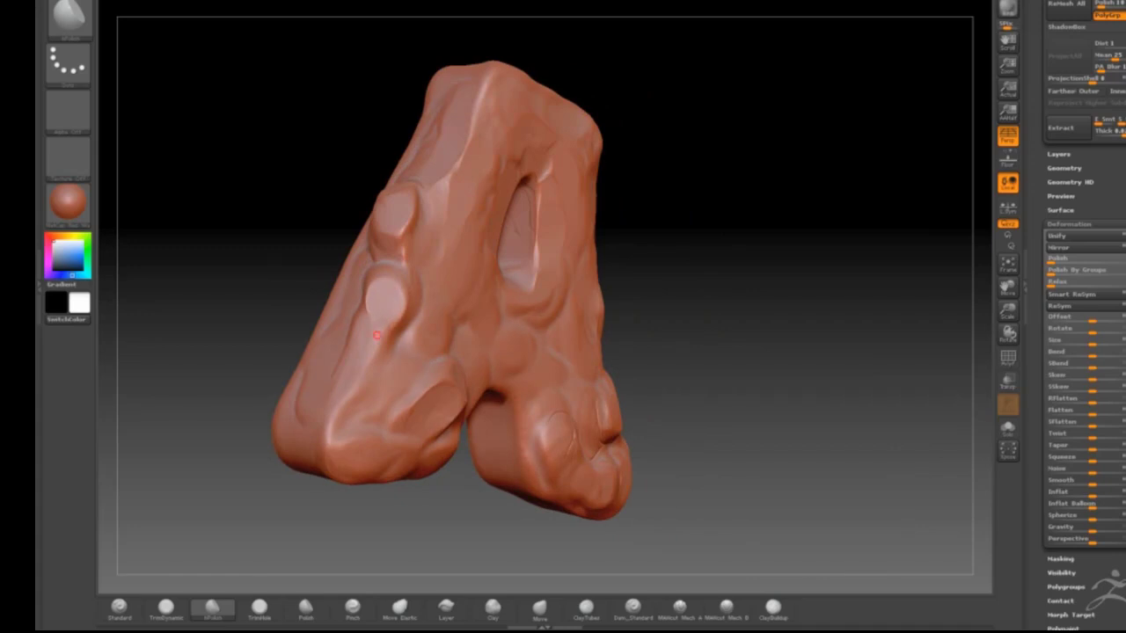
Flatten the letter's top surface and cut facets into both of its upper corners with the hPolish brush.
drag(299, 282, 405, 172)
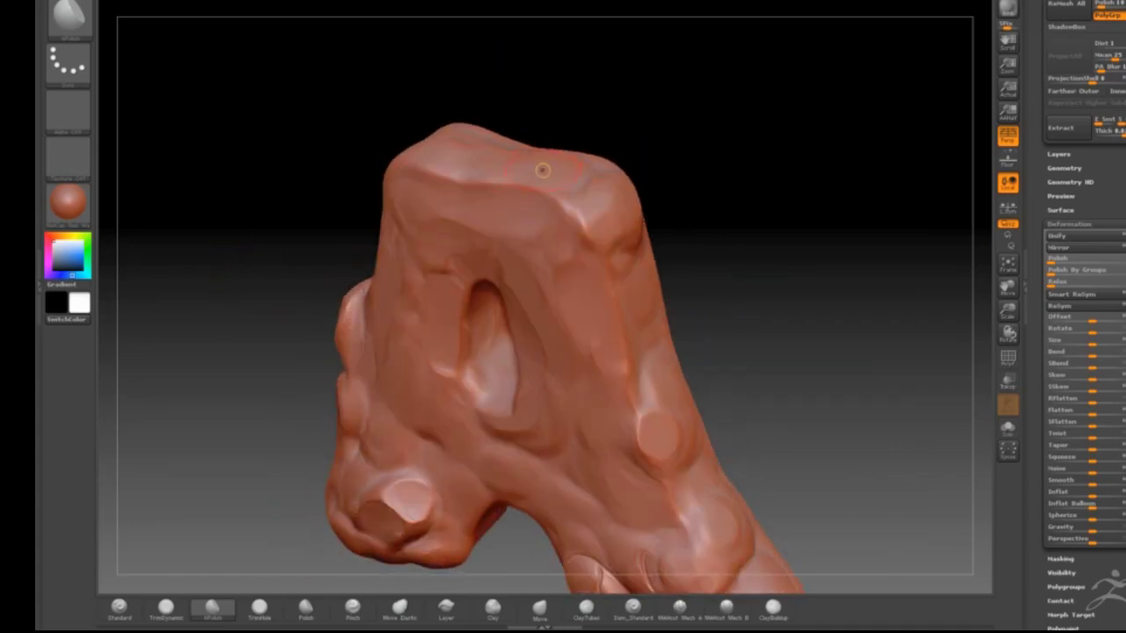
mouse_move(516, 173)
mouse_down()
mouse_move(440, 173)
mouse_move(471, 164)
mouse_up()
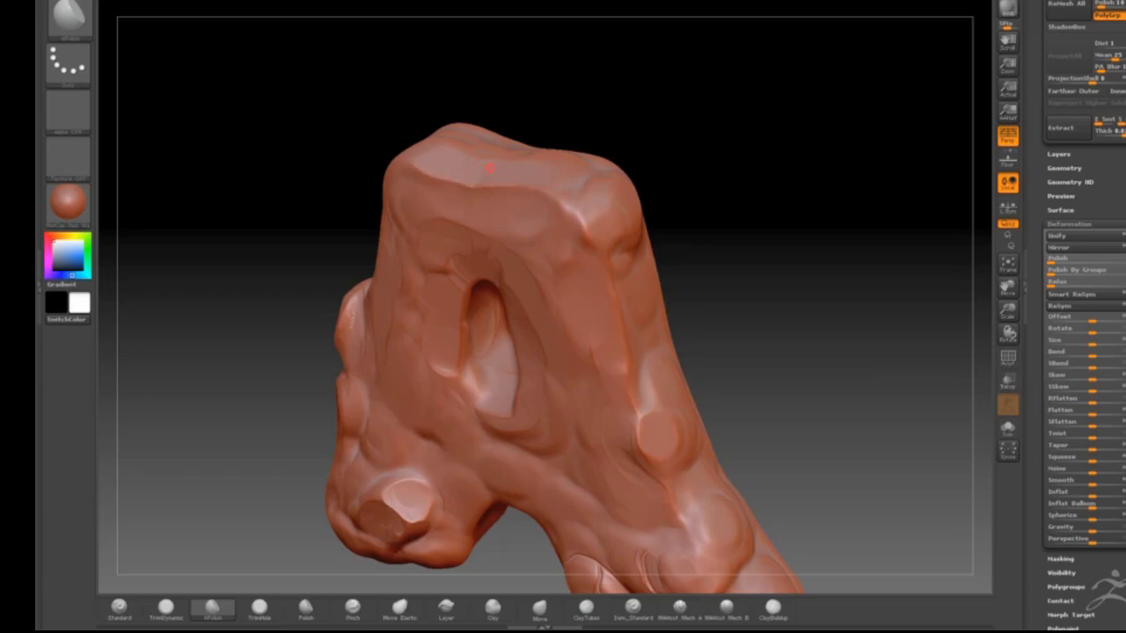
mouse_move(615, 230)
mouse_down()
mouse_move(603, 236)
mouse_move(596, 216)
mouse_up()
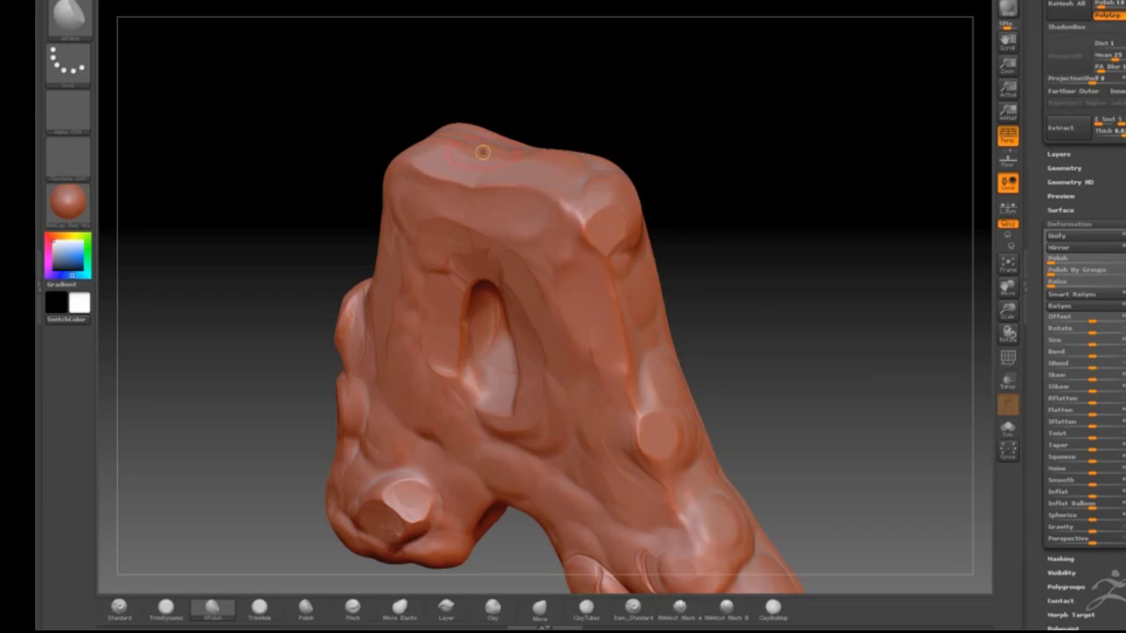
mouse_move(217, 177)
mouse_down()
mouse_move(455, 148)
mouse_move(469, 133)
mouse_move(429, 124)
mouse_up()
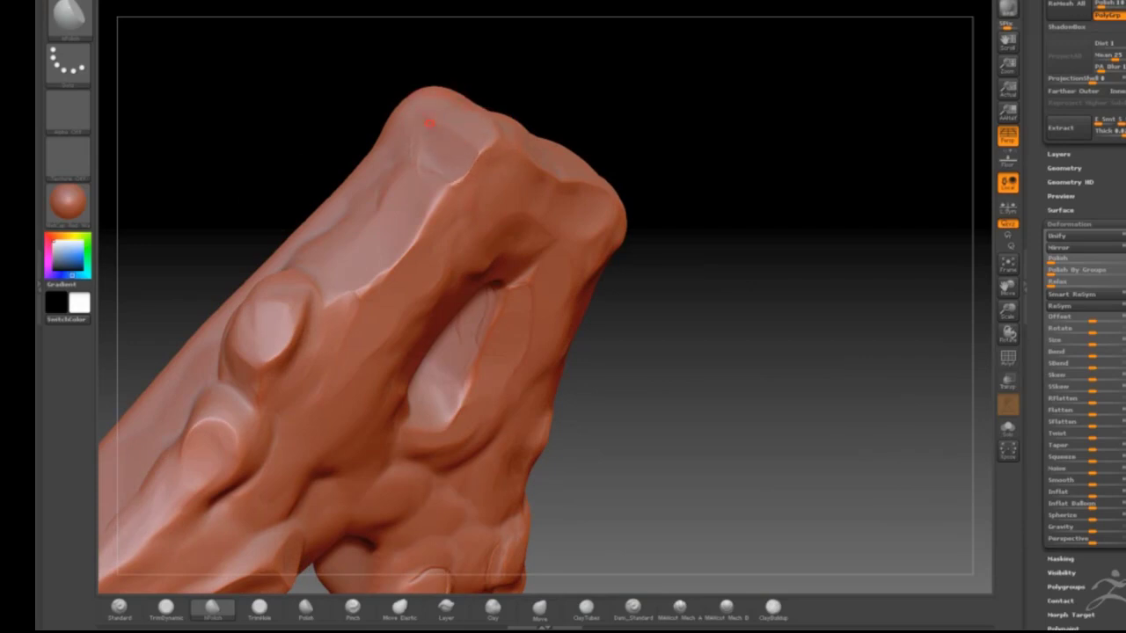
mouse_move(370, 150)
mouse_down()
mouse_move(269, 149)
mouse_move(249, 130)
mouse_move(267, 126)
mouse_move(264, 149)
mouse_move(292, 146)
mouse_up()
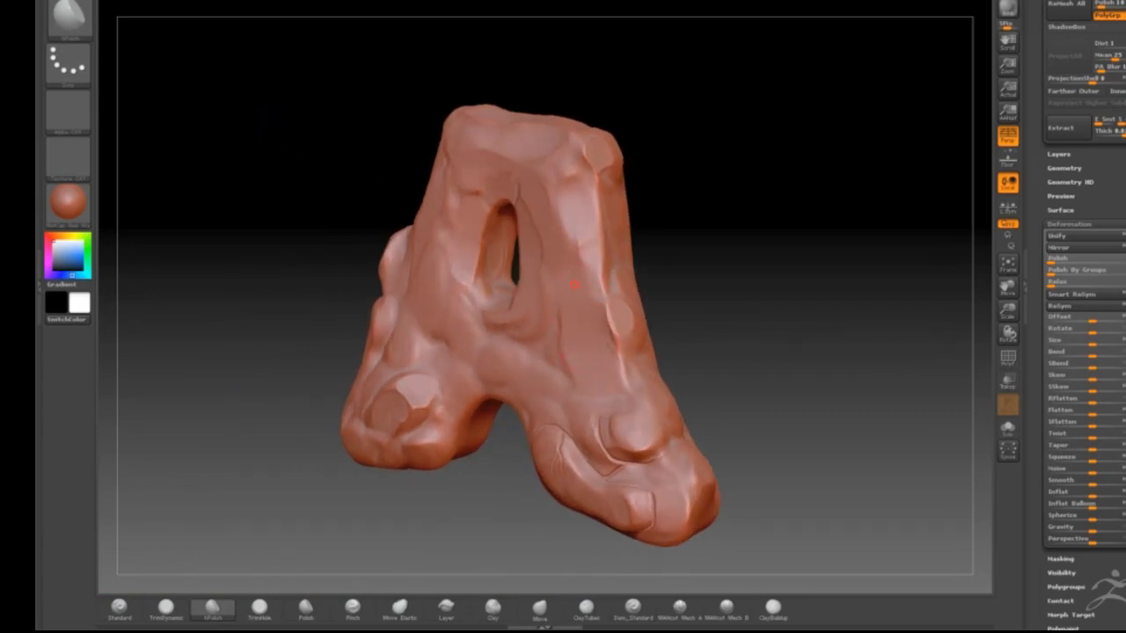
Flatten the right outer side, left leg and crossbar area below the hole with hPolish, smoothing the area beside the hole.
drag(623, 306, 609, 244)
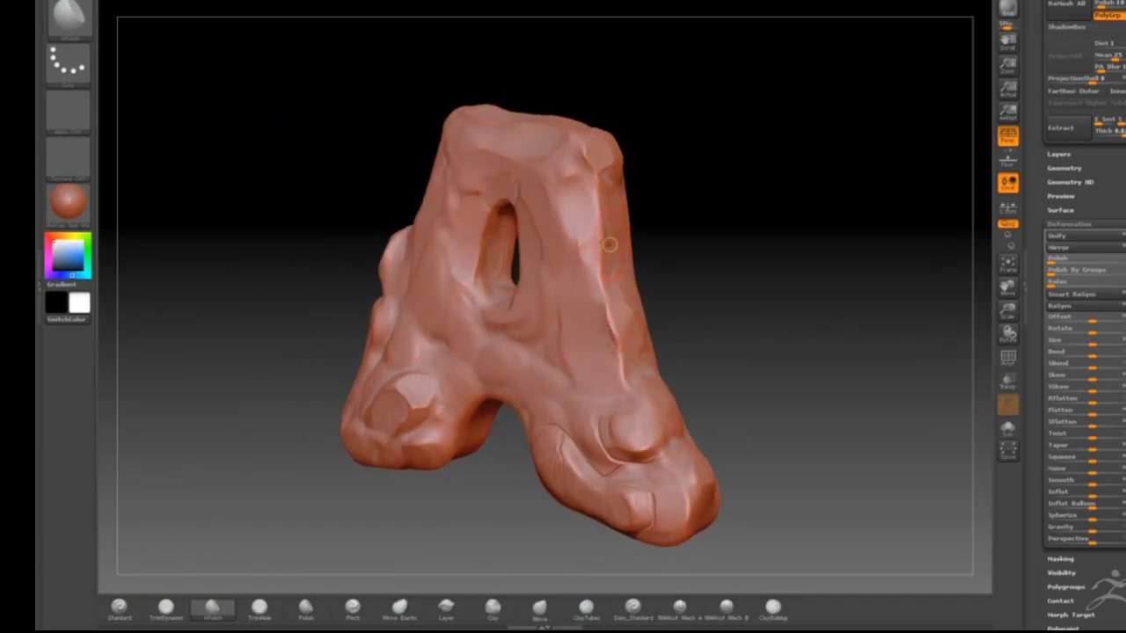
drag(510, 355, 522, 368)
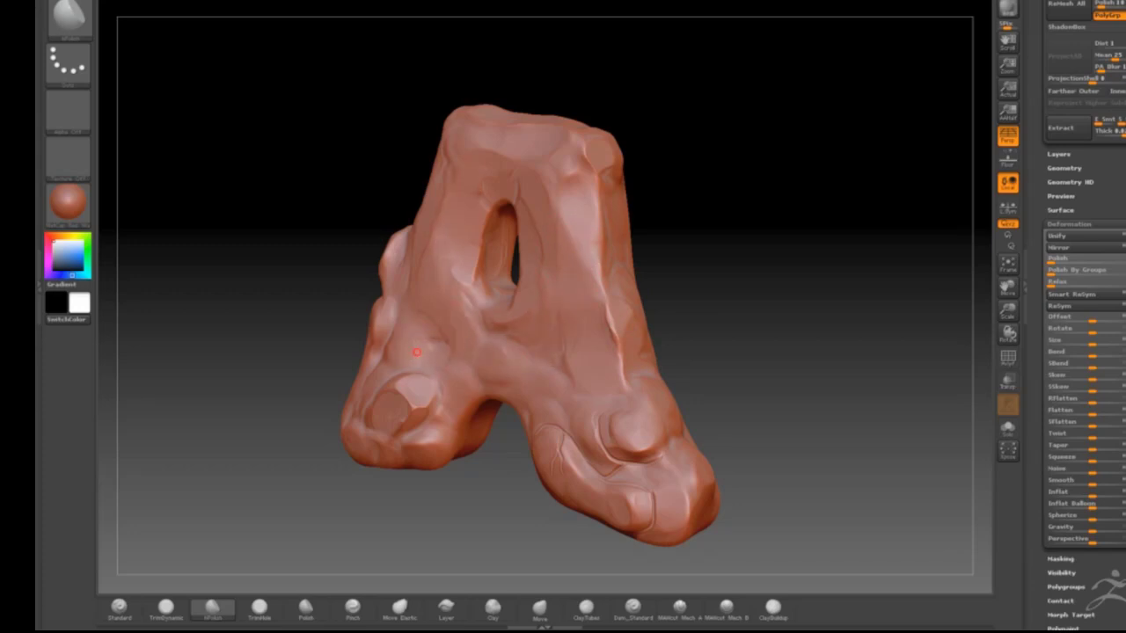
drag(543, 360, 477, 351)
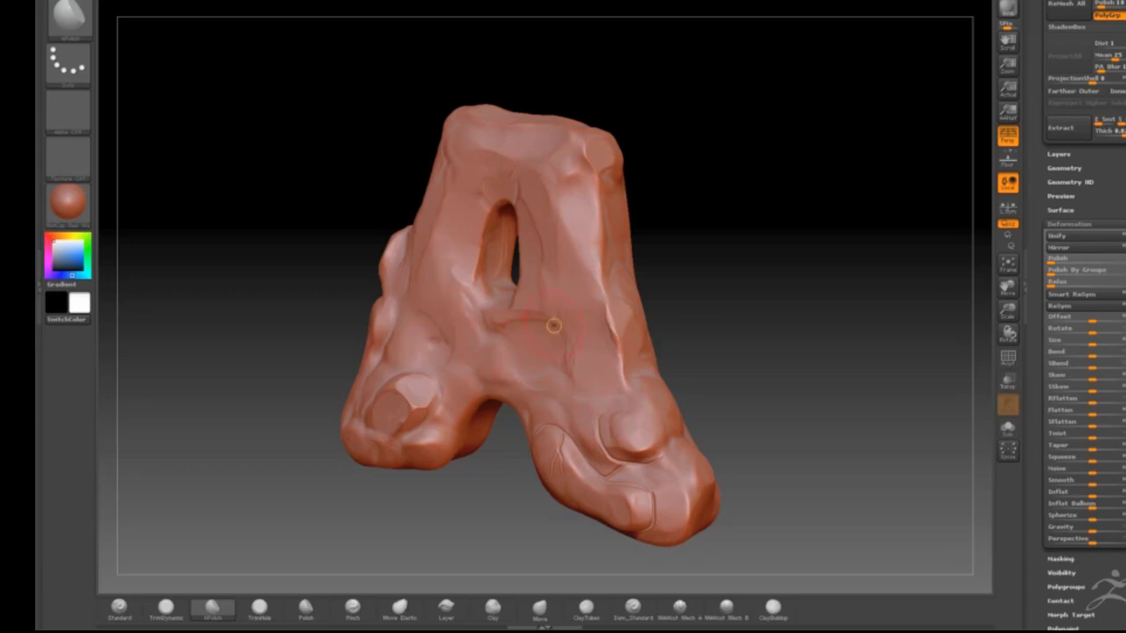
mouse_move(553, 325)
mouse_down()
mouse_move(561, 301)
mouse_move(577, 307)
mouse_up()
drag(531, 355, 569, 337)
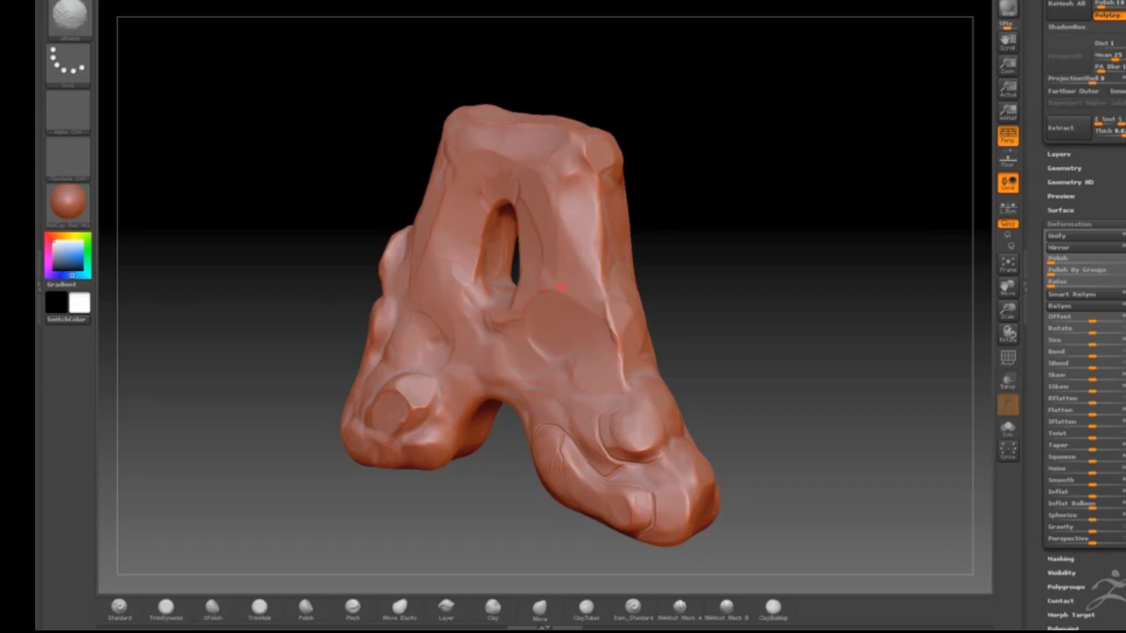
Polish the planes on the crossbar and around the hole with the Polish brush.
mouse_move(342, 175)
mouse_down()
mouse_move(260, 208)
mouse_move(276, 211)
mouse_up()
click(305, 607)
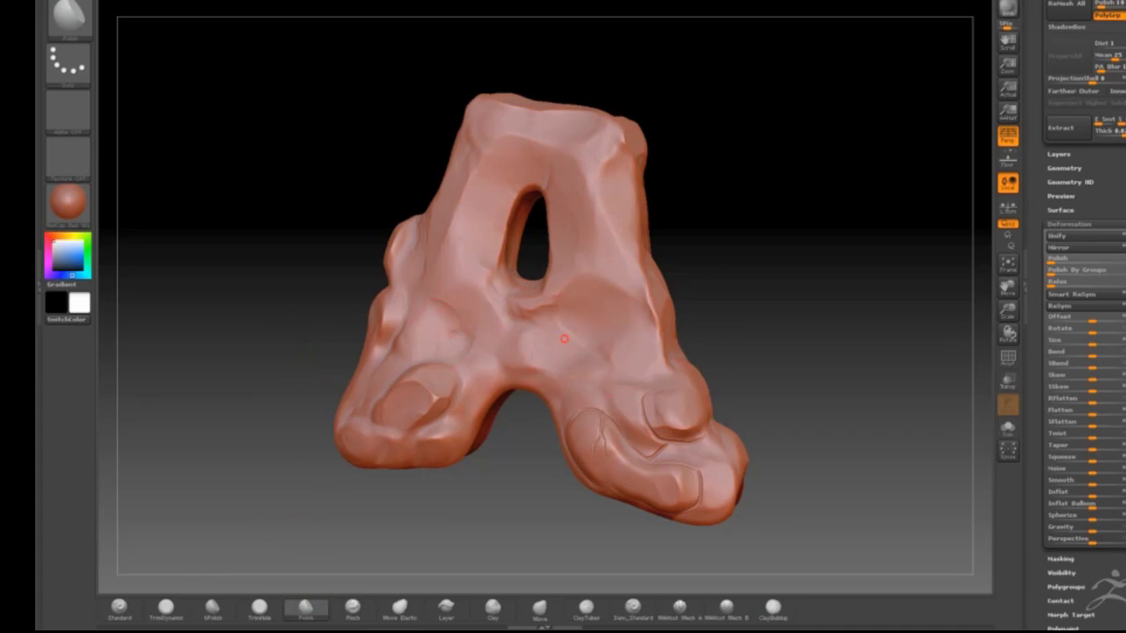
drag(339, 304, 250, 308)
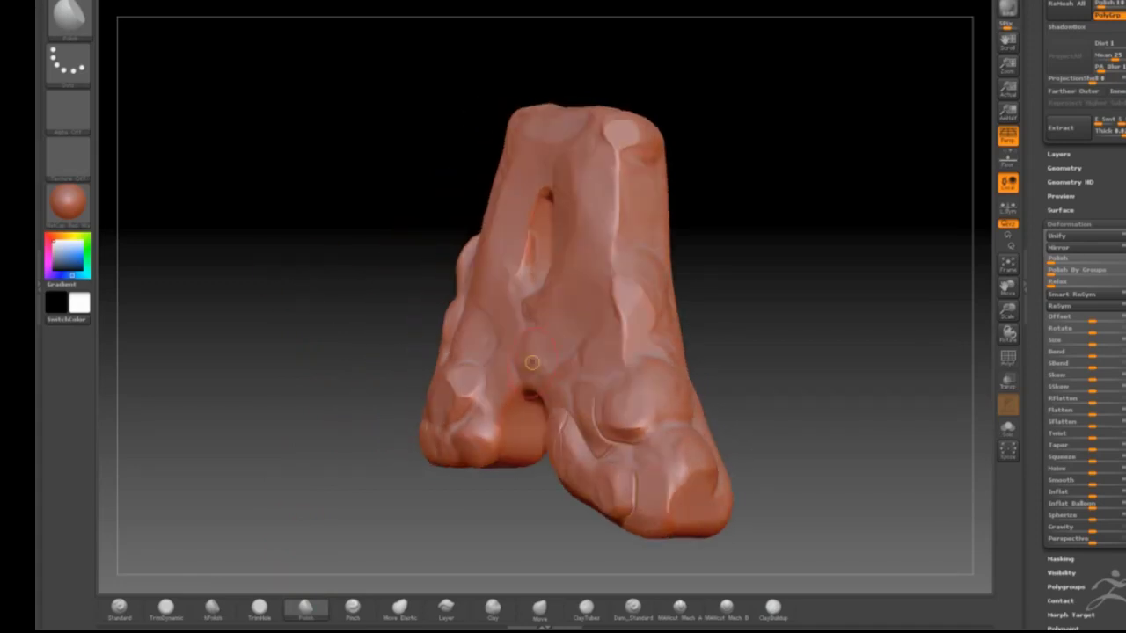
mouse_move(547, 474)
mouse_down()
mouse_move(540, 533)
mouse_move(373, 431)
mouse_up()
mouse_move(347, 467)
mouse_down()
mouse_move(422, 487)
mouse_move(372, 525)
mouse_up()
Chip the letter's right front edge into uneven rock breaks with the TrimAdaptive brush, undoing the last stroke.
key(b)
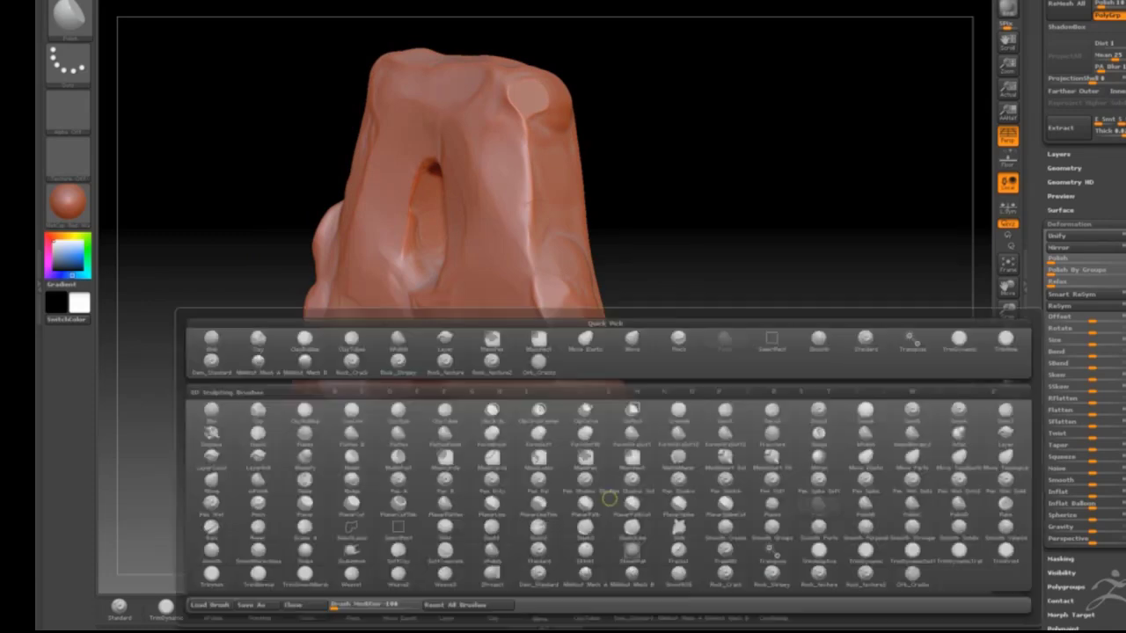
key(t)
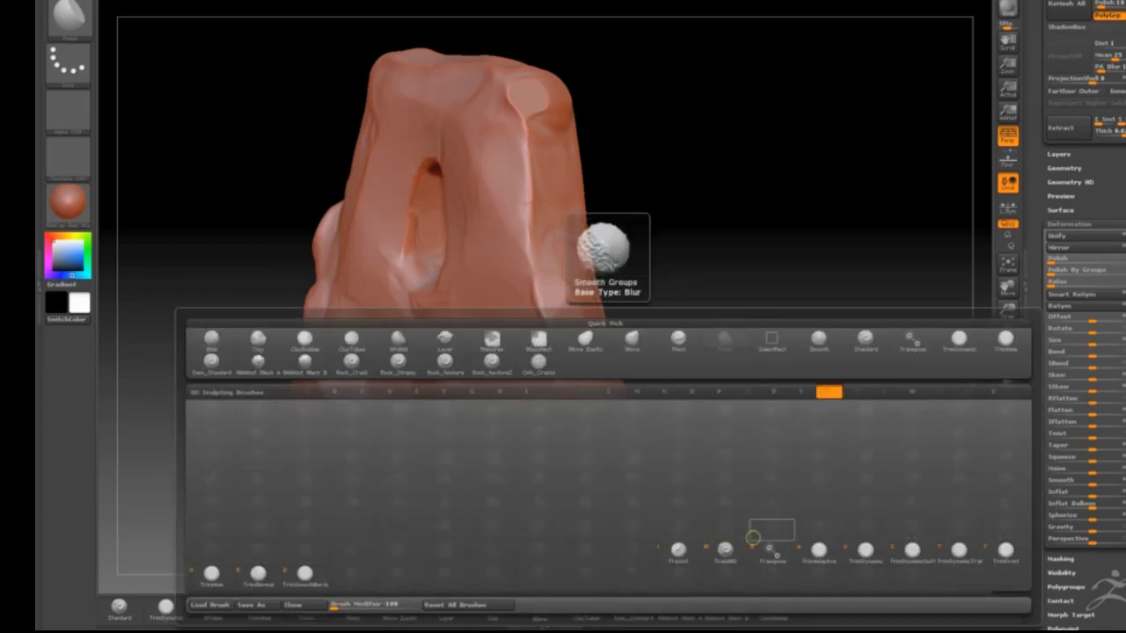
click(818, 551)
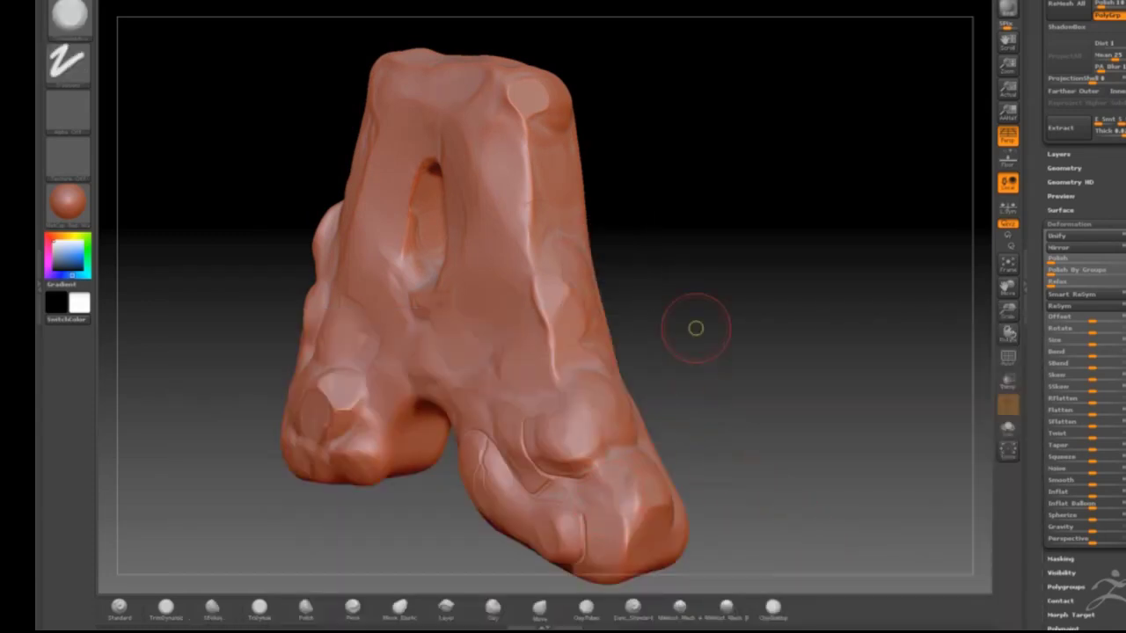
drag(526, 241, 519, 124)
drag(530, 273, 520, 236)
mouse_move(229, 213)
mouse_down()
mouse_move(223, 189)
mouse_move(242, 198)
mouse_up()
mouse_move(547, 321)
mouse_down()
mouse_move(540, 302)
mouse_move(548, 361)
mouse_move(525, 365)
mouse_move(532, 357)
mouse_up()
key(ctrl+z)
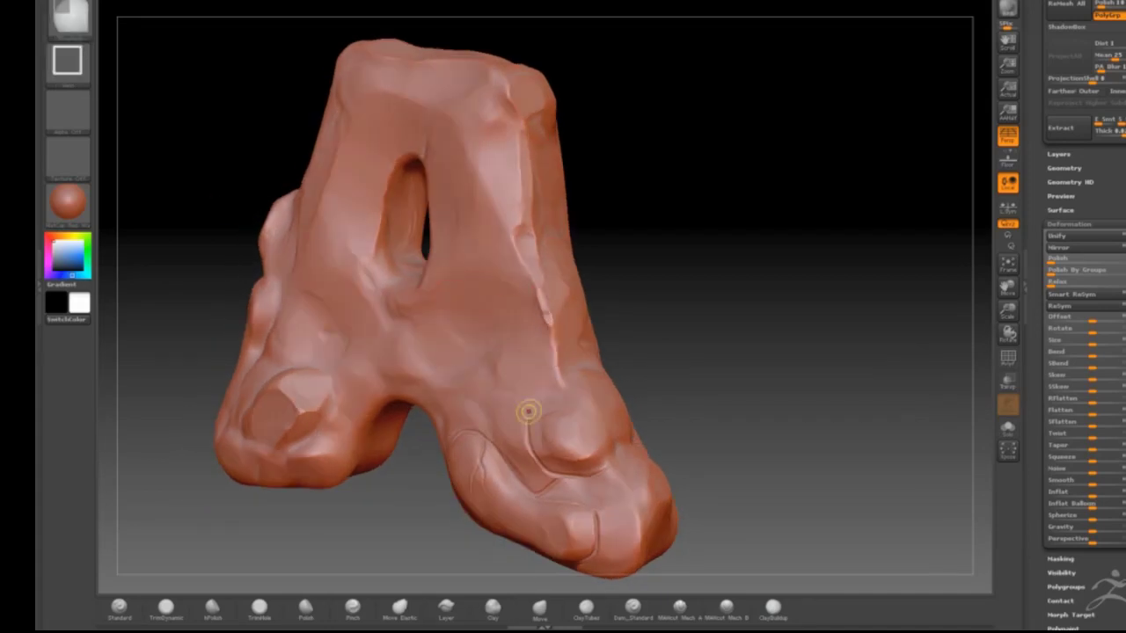
Choose the TrimDynamic brush and chip the rock surface along the hole's left rim.
key(t)
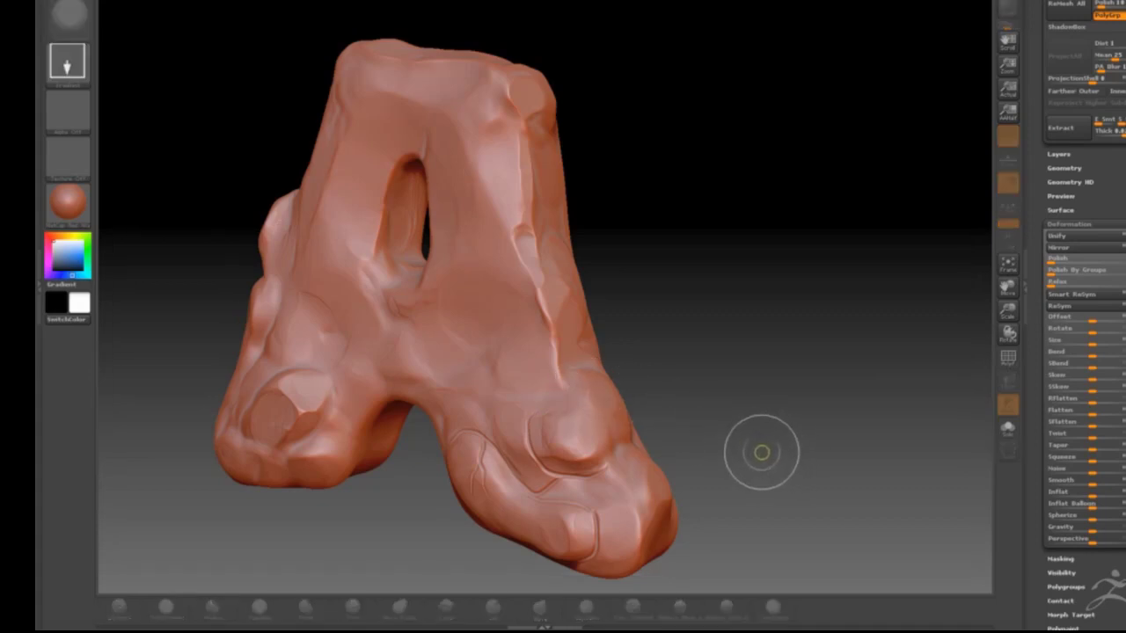
click(197, 3)
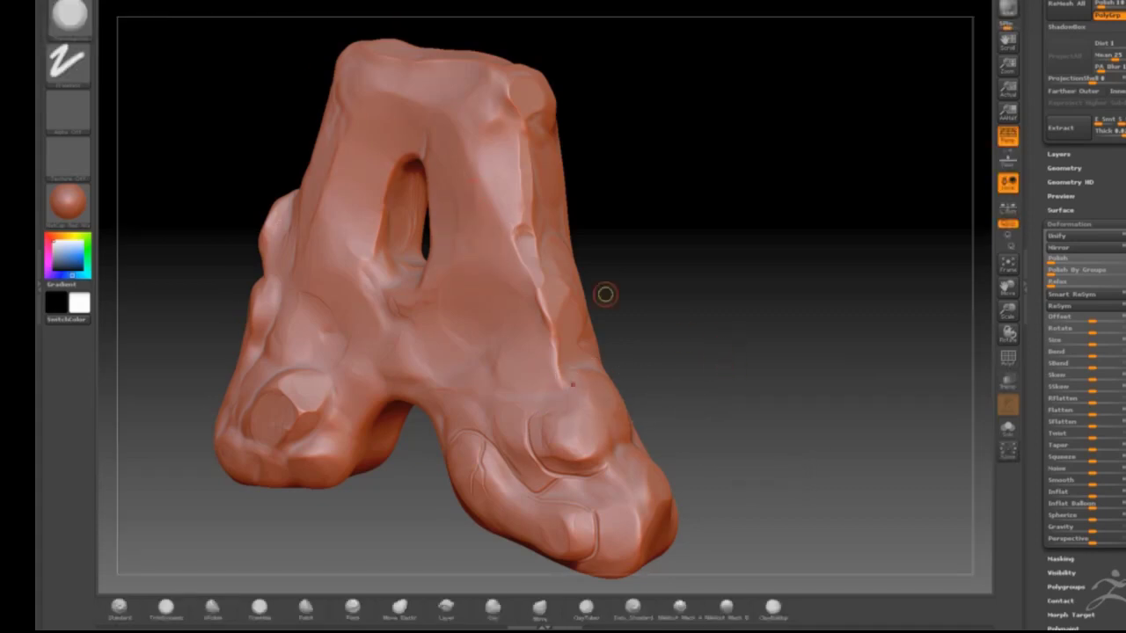
key(b)
key(t)
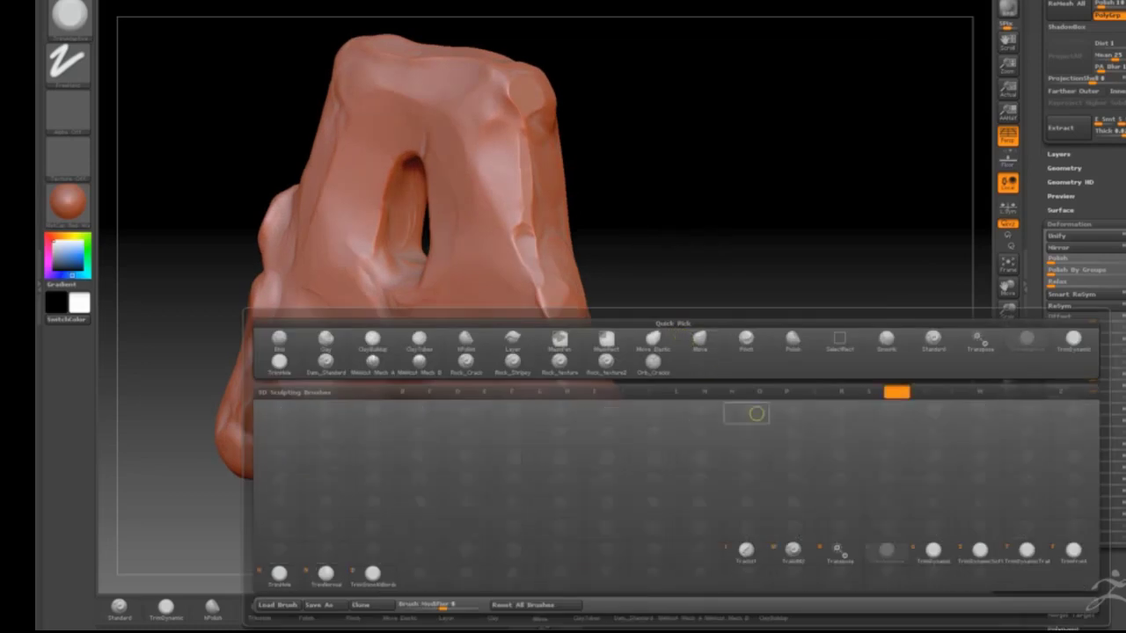
click(932, 553)
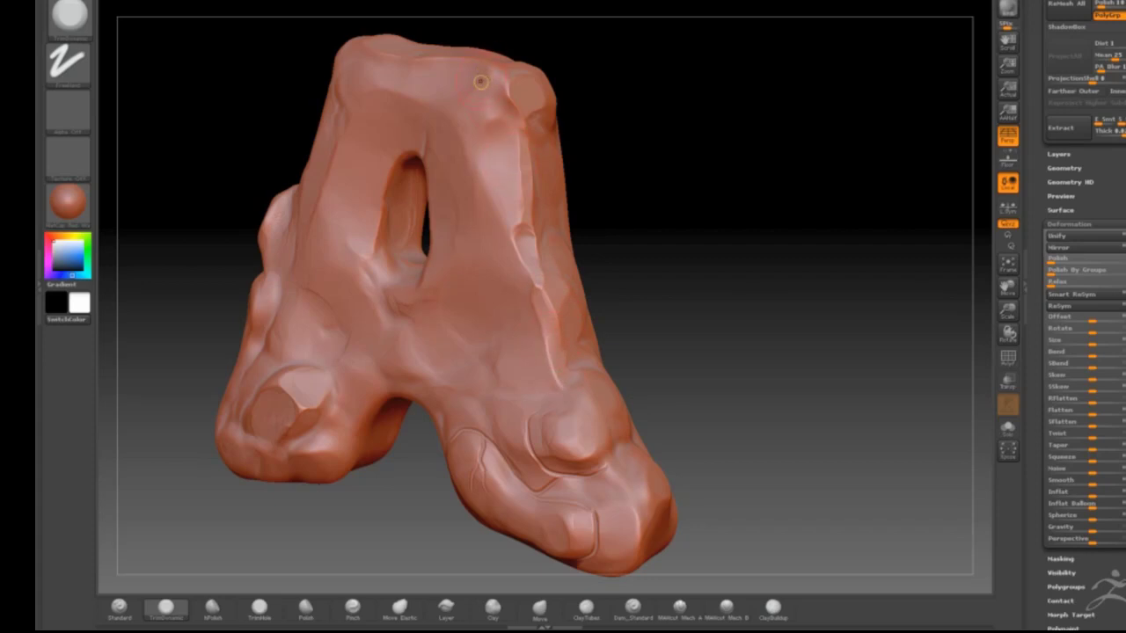
drag(234, 166, 382, 194)
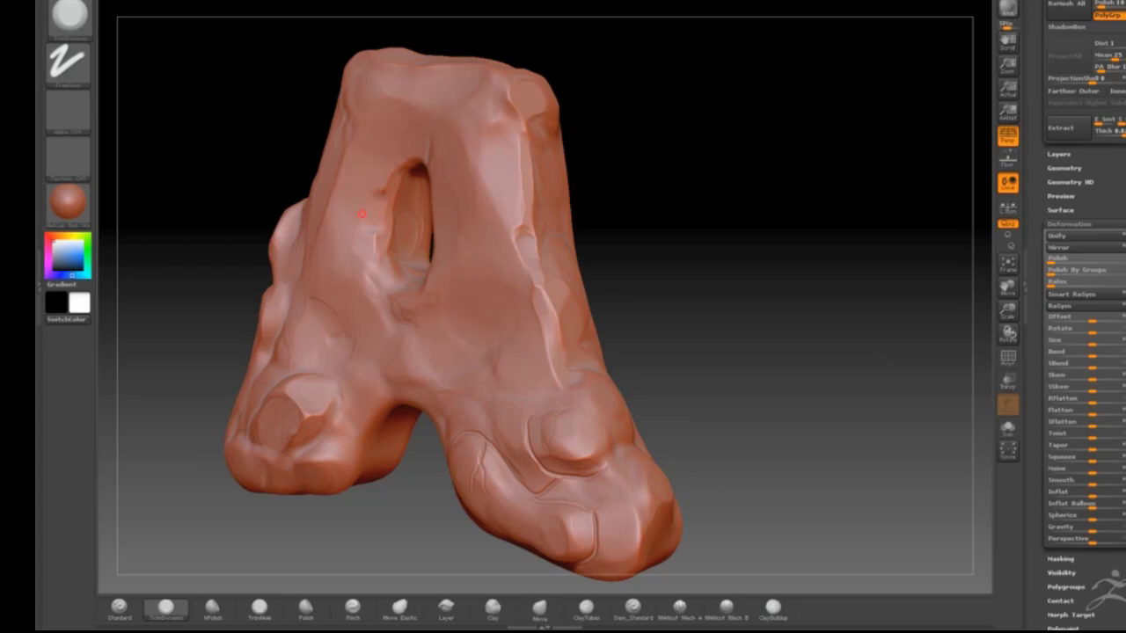
drag(238, 148, 273, 113)
Trim the edge between the legs and the rock planes of the right foot with the TrimDynamic brush.
drag(508, 462, 475, 330)
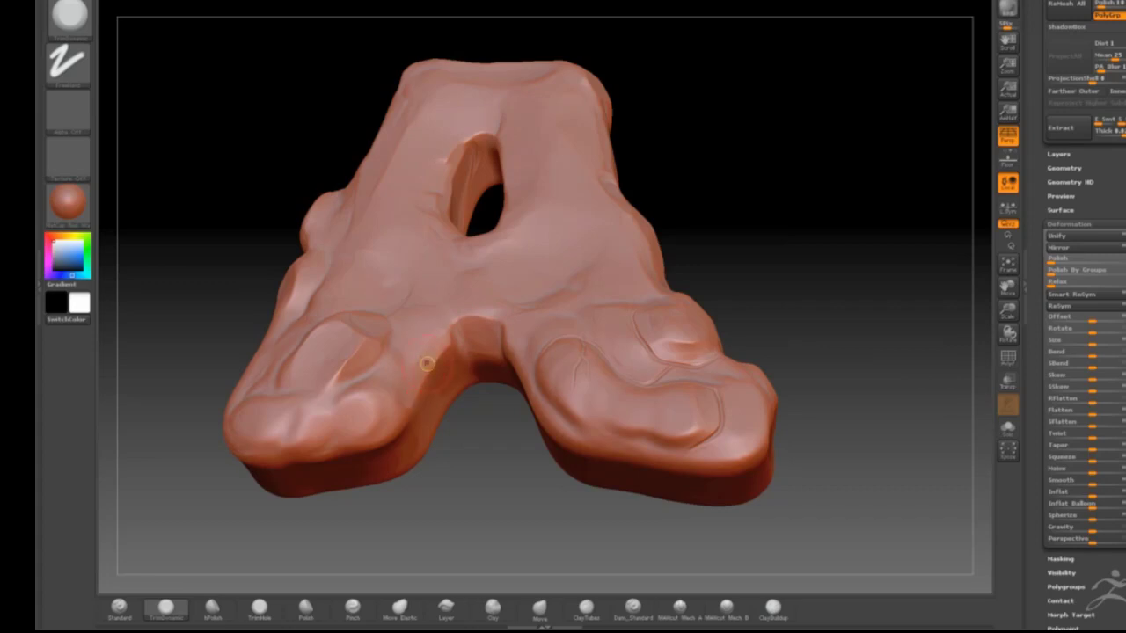
drag(165, 239, 158, 299)
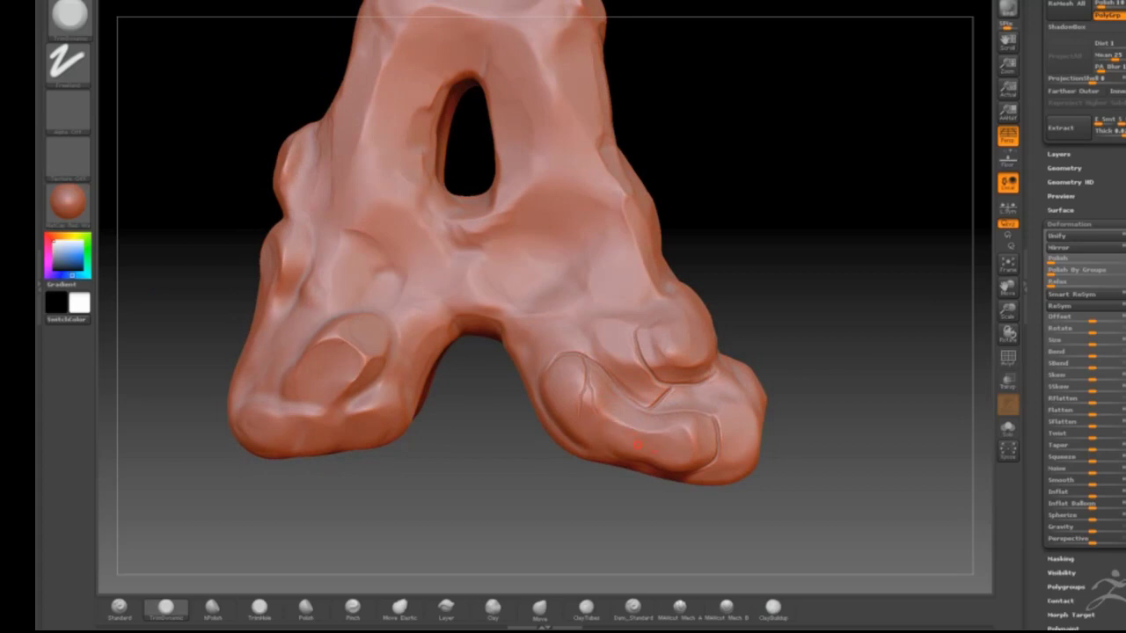
mouse_move(554, 475)
mouse_down()
mouse_move(498, 481)
mouse_move(607, 367)
mouse_up()
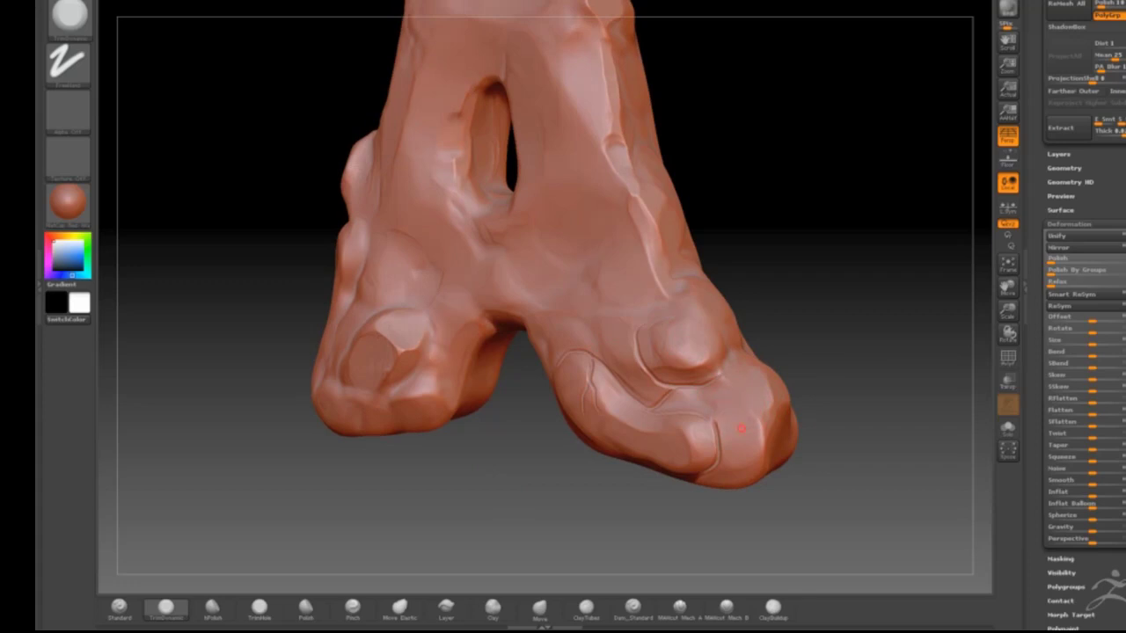
mouse_move(826, 462)
mouse_down()
mouse_move(822, 359)
mouse_move(794, 226)
mouse_move(800, 286)
mouse_move(787, 282)
mouse_up()
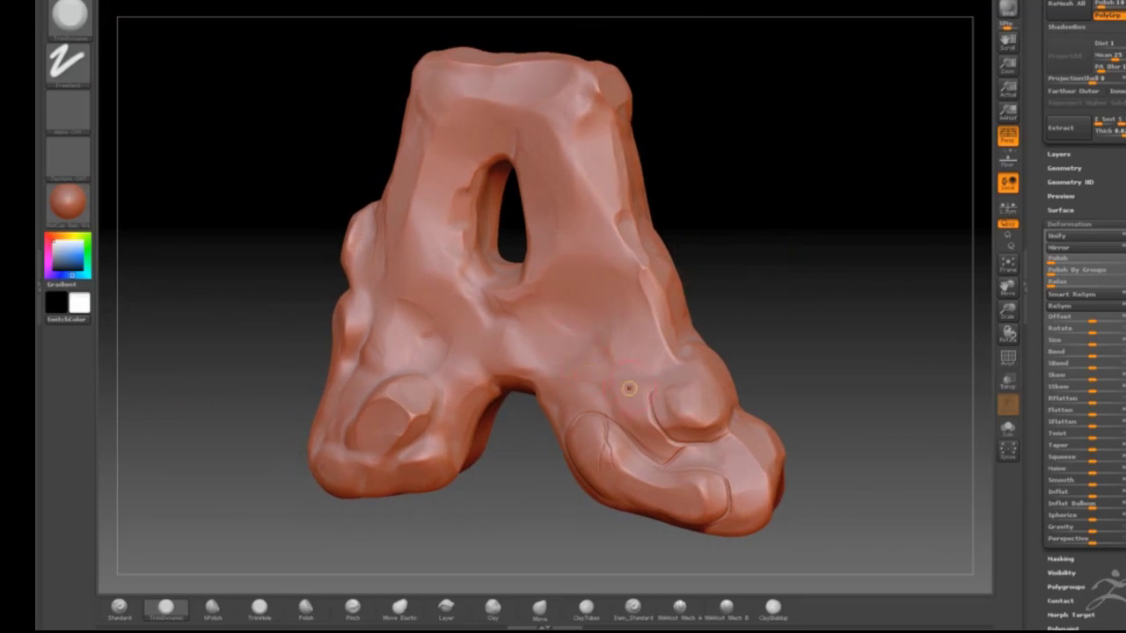
Cut a diagonal crack across the letter's right front edge with the Rock_Crack brush, undoing the first attempt.
key(b)
click(749, 576)
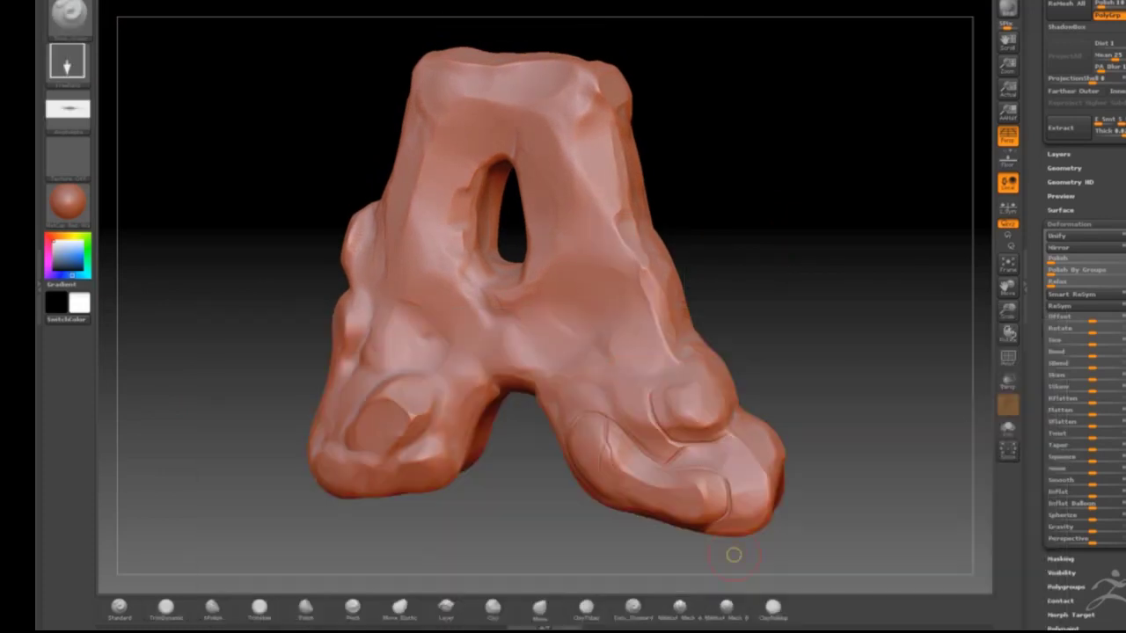
drag(704, 265, 727, 277)
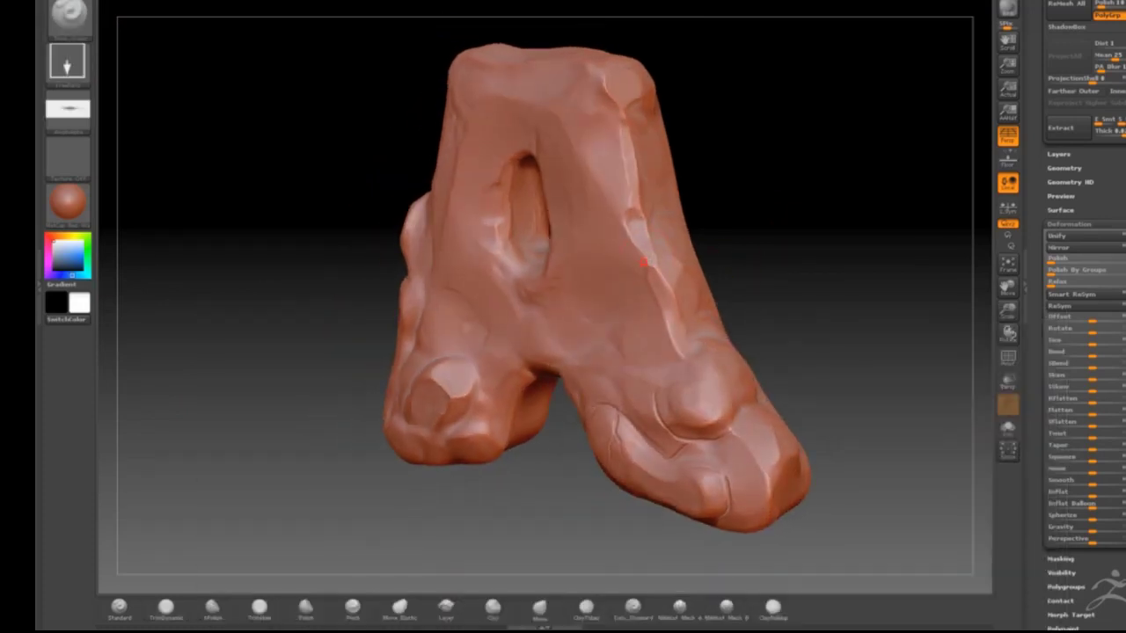
mouse_move(667, 246)
mouse_down()
mouse_move(630, 266)
mouse_move(610, 293)
mouse_up()
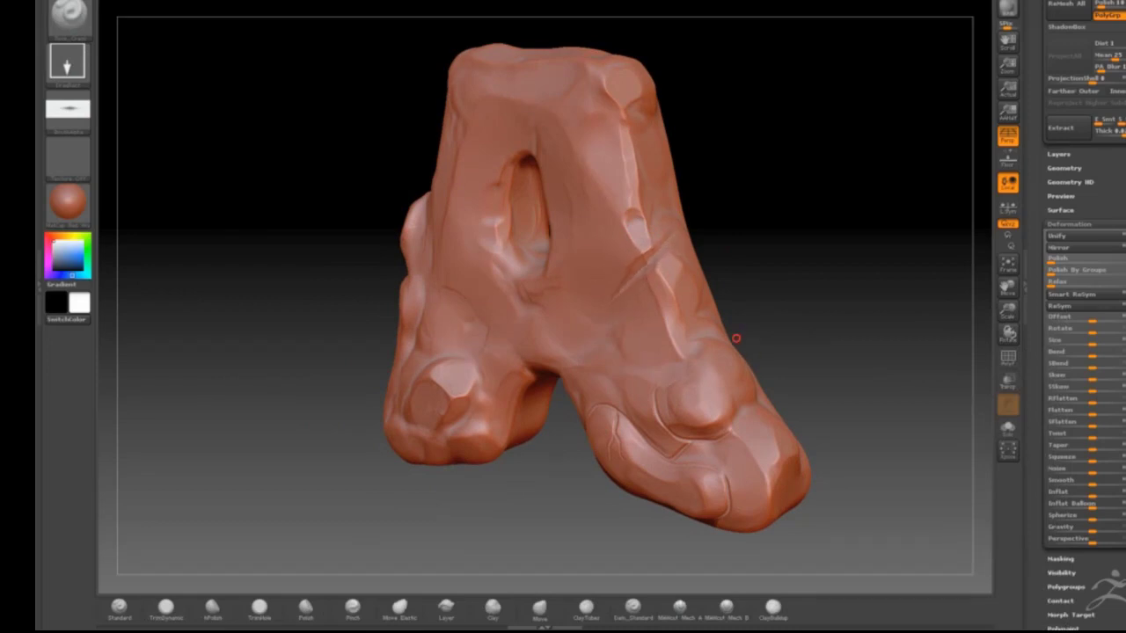
key(ctrl+z)
drag(648, 325, 594, 372)
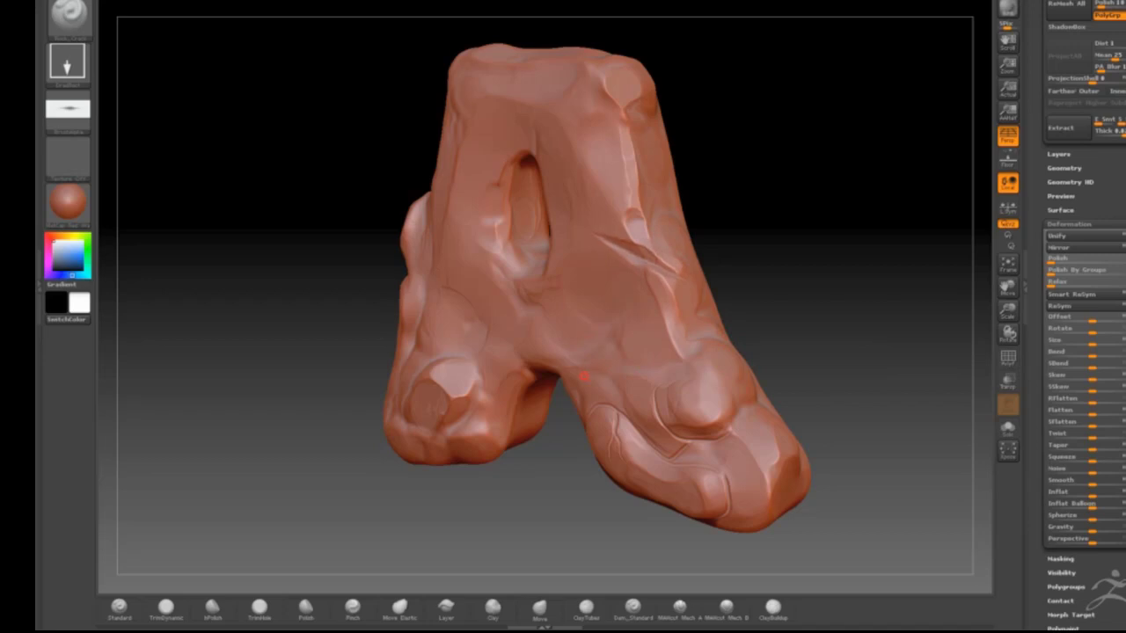
Cut a crack through the hole's left rim into its inner wall with the Rock_Crack brush.
drag(804, 276, 496, 210)
drag(503, 281, 464, 291)
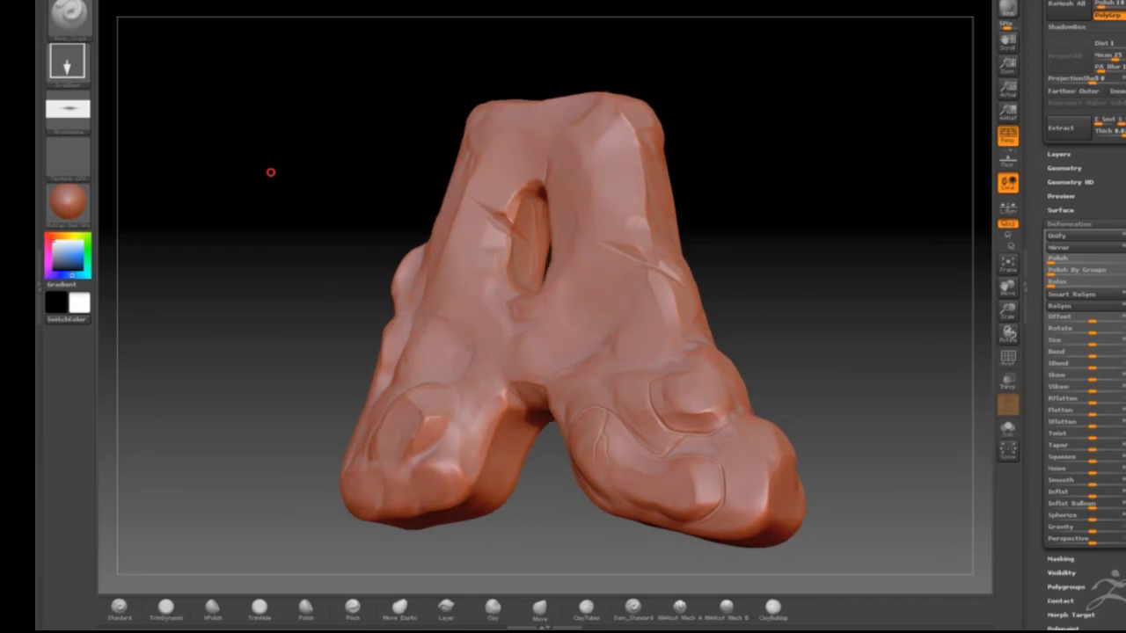
drag(272, 173, 381, 259)
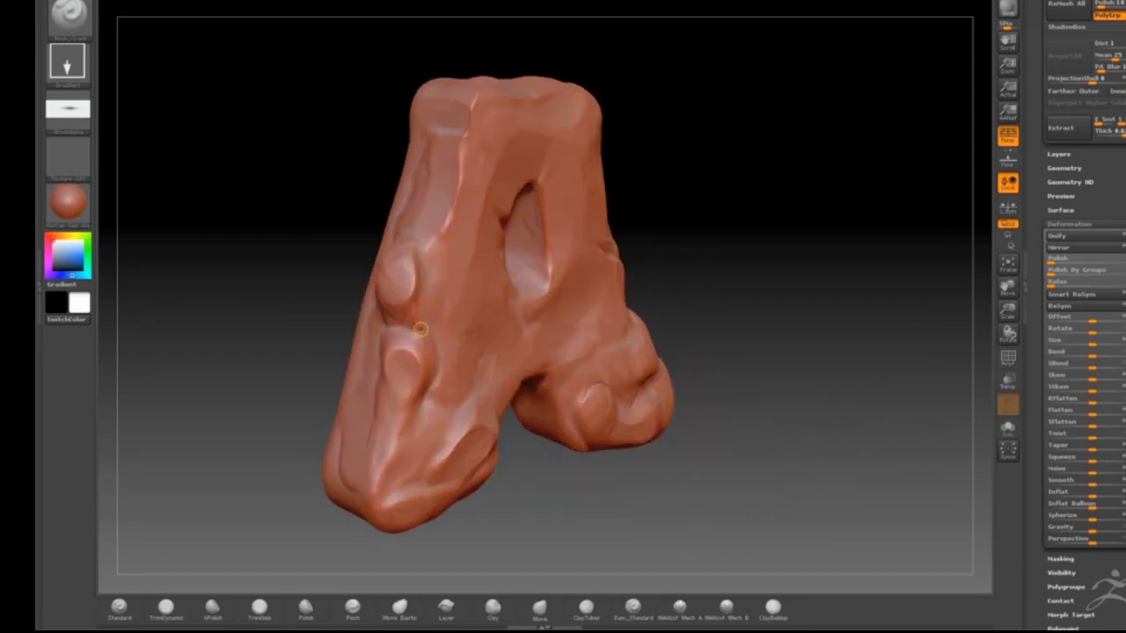
mouse_move(449, 281)
mouse_down()
mouse_move(396, 345)
mouse_move(311, 372)
mouse_move(319, 377)
mouse_up()
Add Rock_Crack cuts at the left leg's inner edge below the crossbar, above the left side's upper lump and at the hole's upper rim.
drag(202, 320, 497, 366)
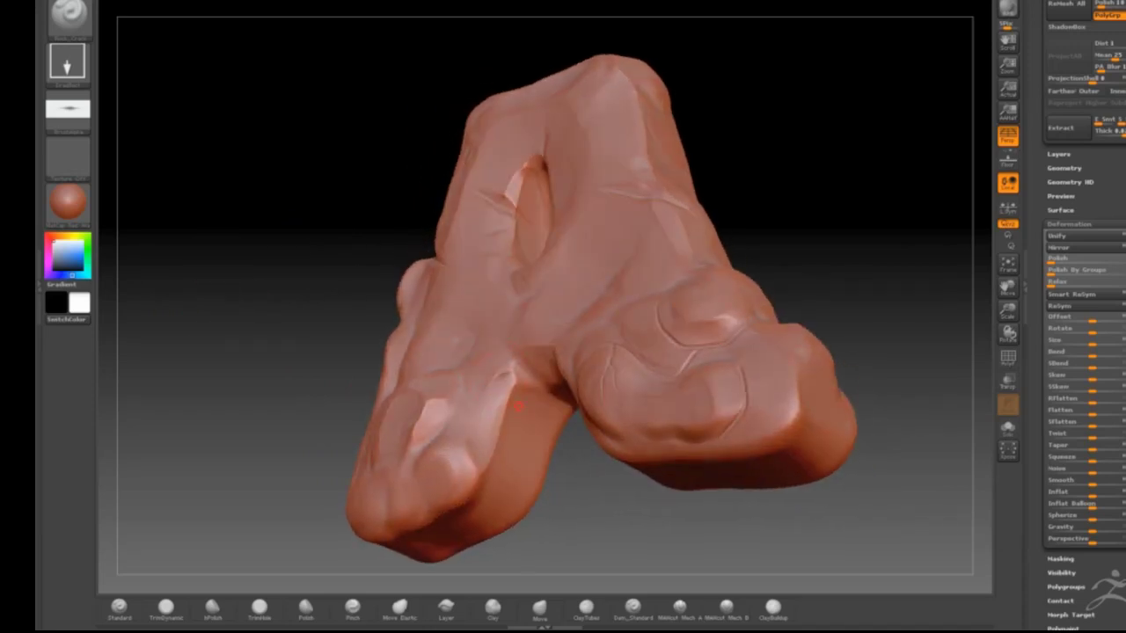
mouse_move(519, 407)
mouse_down()
mouse_move(491, 368)
mouse_move(530, 409)
mouse_move(473, 340)
mouse_up()
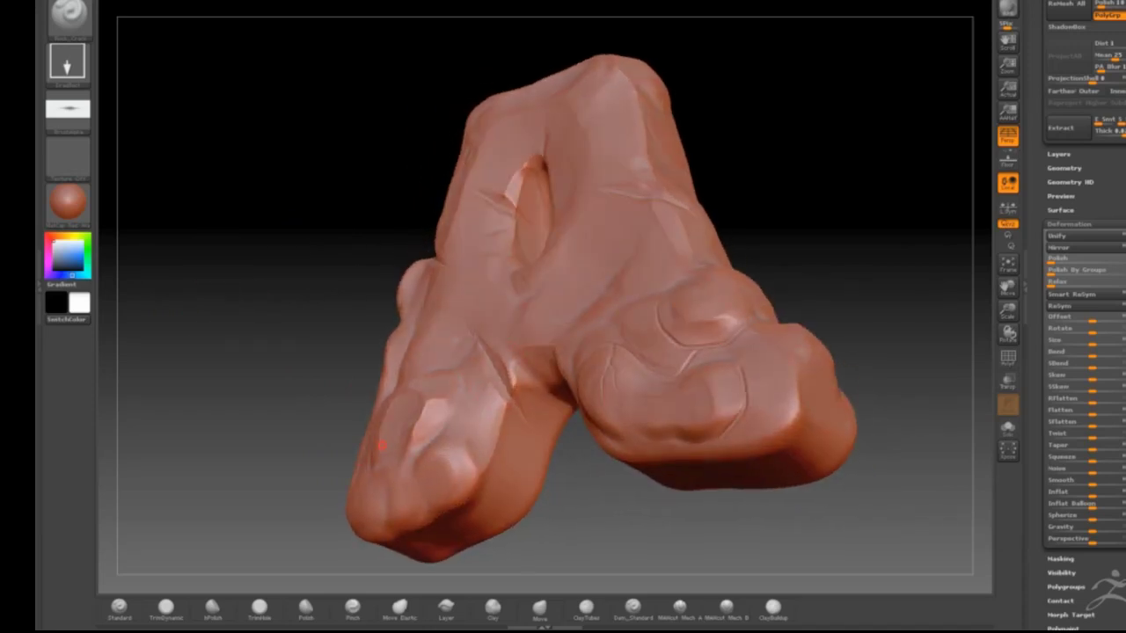
drag(389, 465, 437, 448)
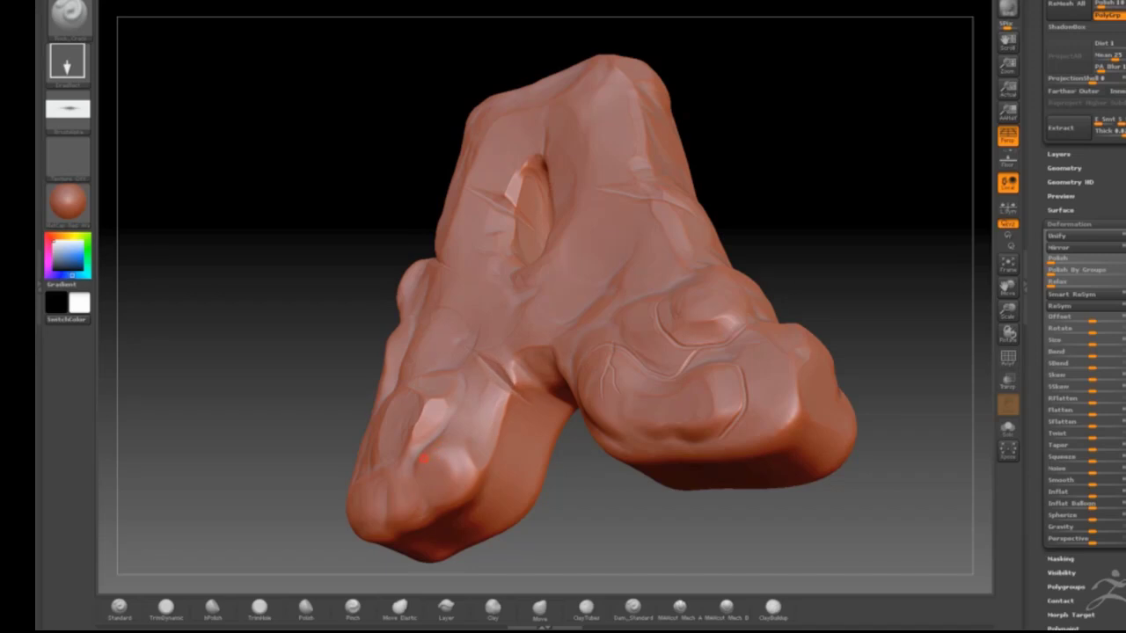
drag(352, 396, 312, 113)
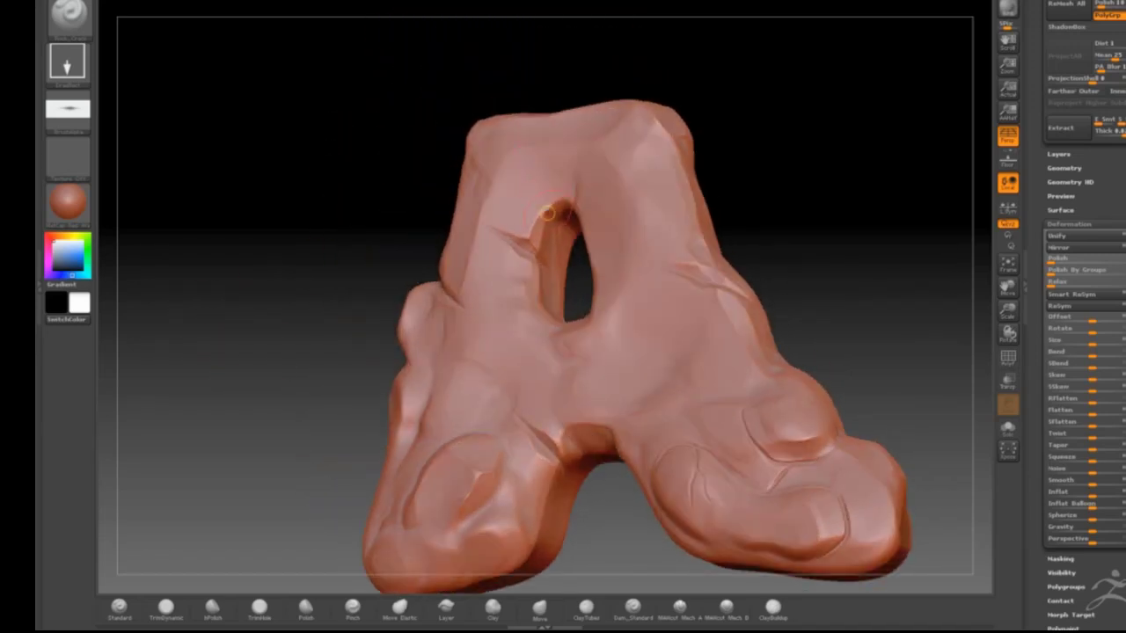
drag(371, 190, 299, 158)
drag(331, 120, 549, 126)
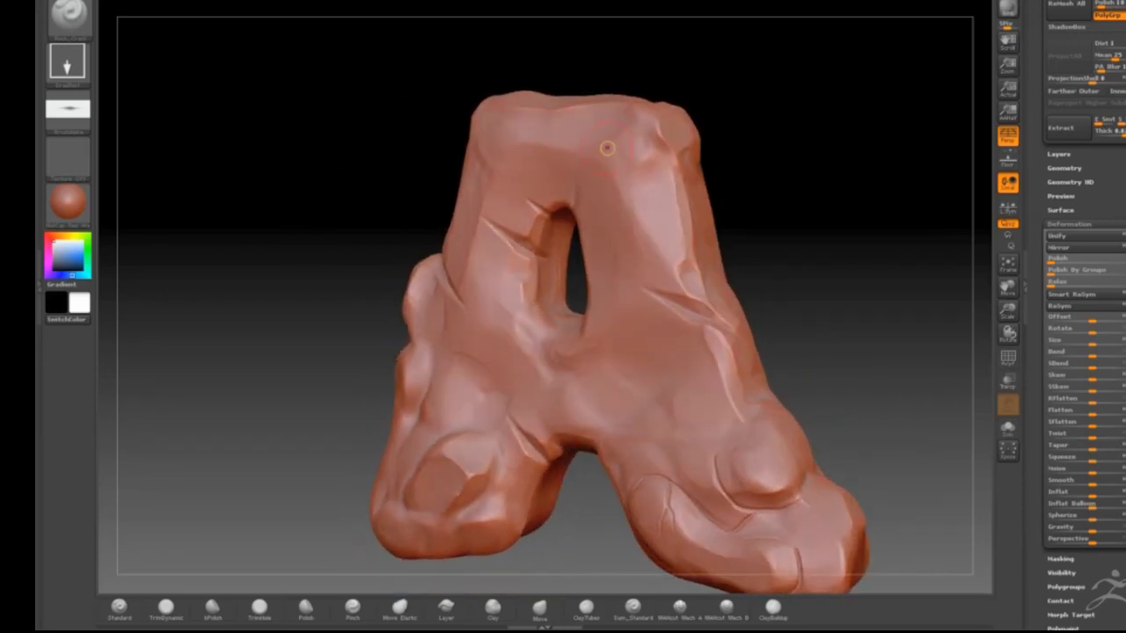
Gouge a large diagonal crack across the front face between the hole and the upper right corner with the Rock_Crack brush.
drag(607, 148, 525, 300)
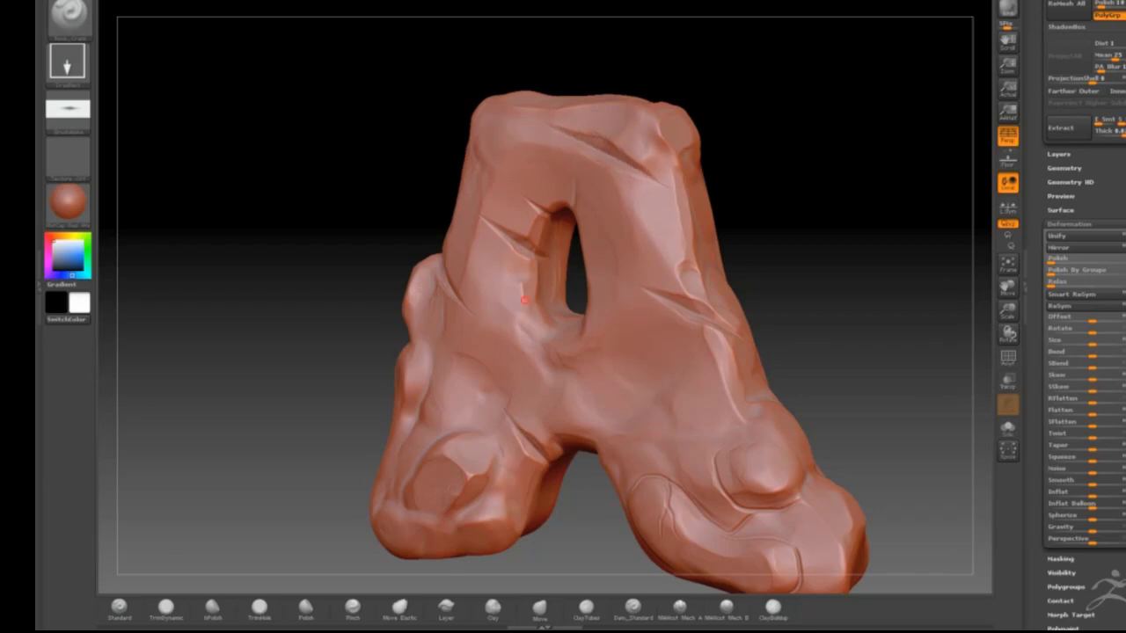
mouse_move(314, 214)
mouse_down()
mouse_move(293, 177)
mouse_move(302, 196)
mouse_up()
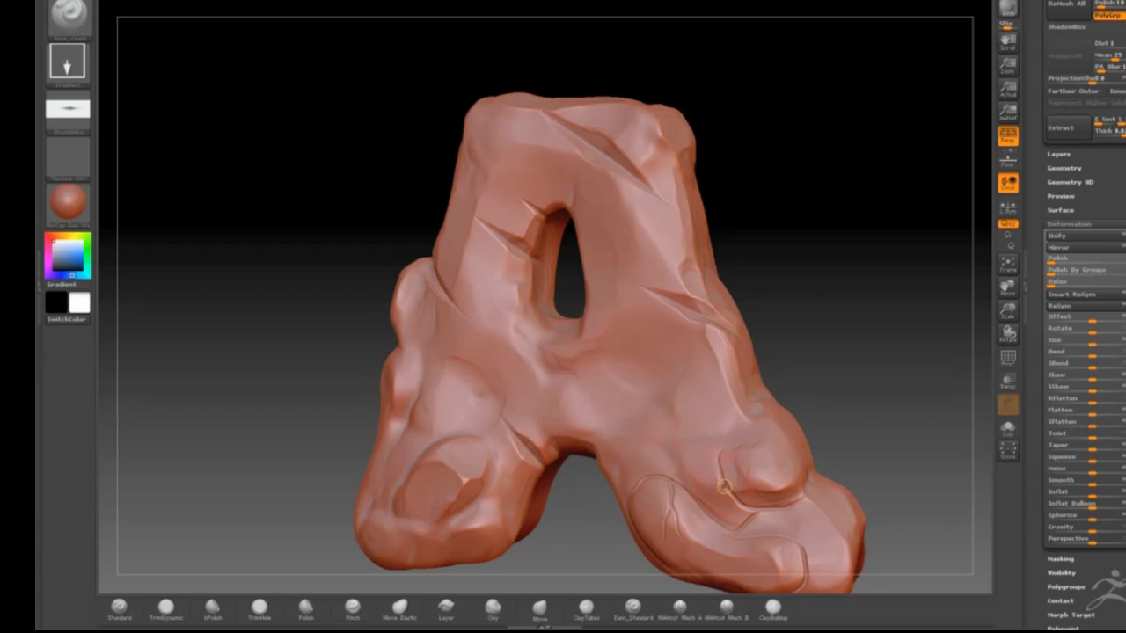
drag(304, 256, 361, 269)
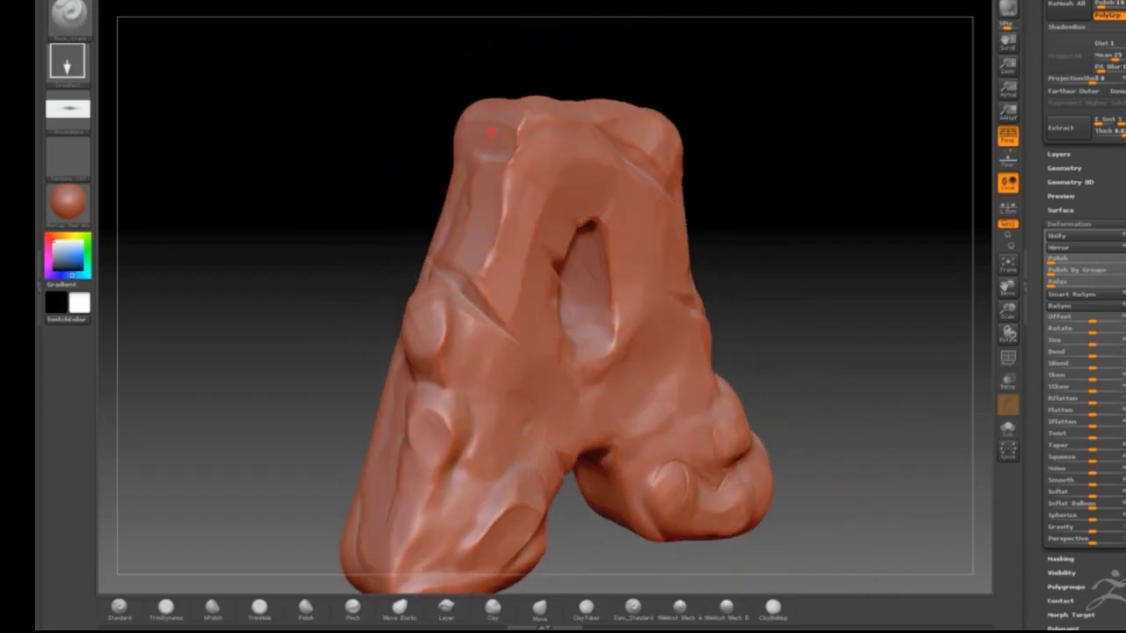
mouse_move(516, 154)
mouse_down()
mouse_move(512, 125)
mouse_move(535, 164)
mouse_up()
mouse_move(424, 211)
mouse_down()
mouse_move(321, 213)
mouse_move(329, 252)
mouse_move(290, 244)
mouse_up()
Change the letter's material to MatCap Skeleton.
click(68, 201)
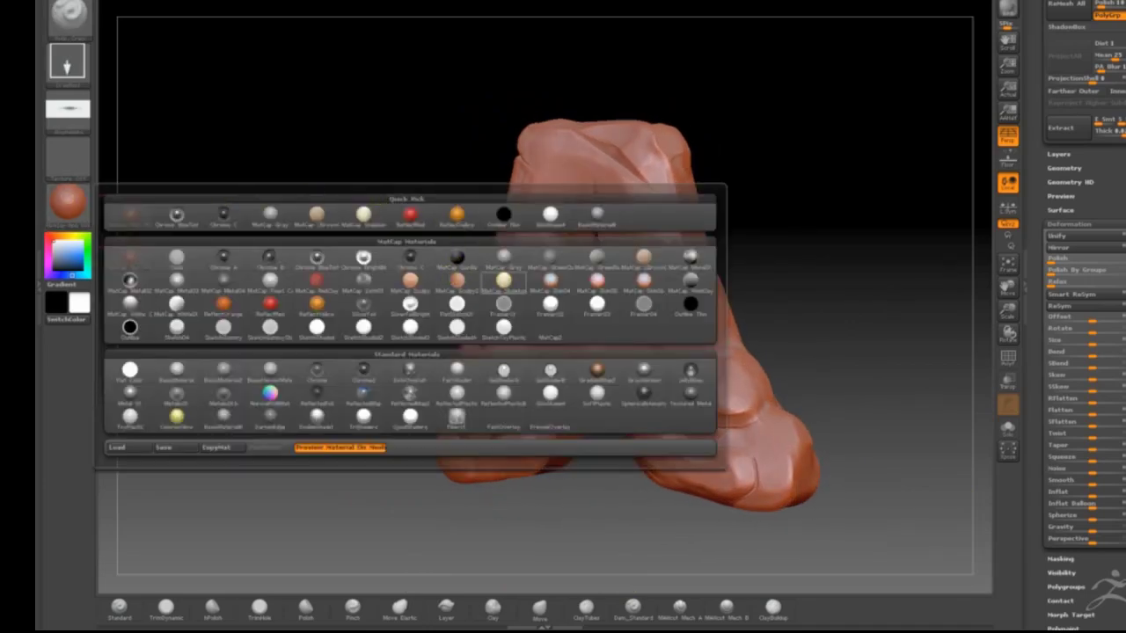
click(504, 279)
mouse_move(364, 213)
mouse_down()
mouse_move(384, 219)
mouse_move(360, 236)
mouse_move(366, 252)
mouse_move(349, 205)
mouse_move(369, 224)
mouse_up()
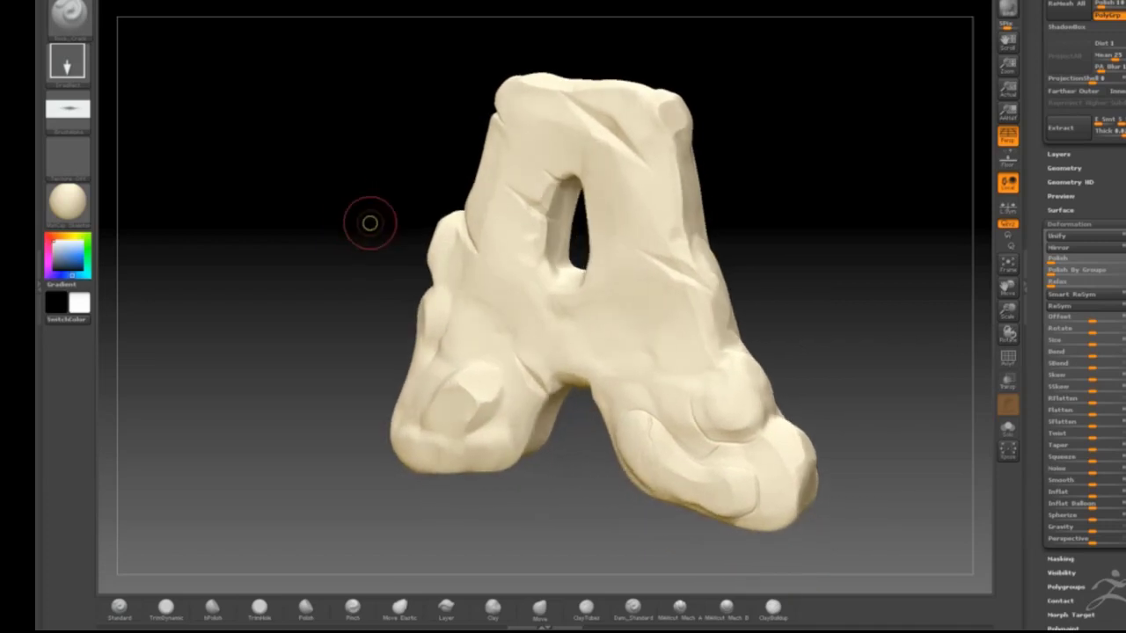
Cover the letter's front face and right side with diagonal striations using the Rock_Stripey brush.
key(b)
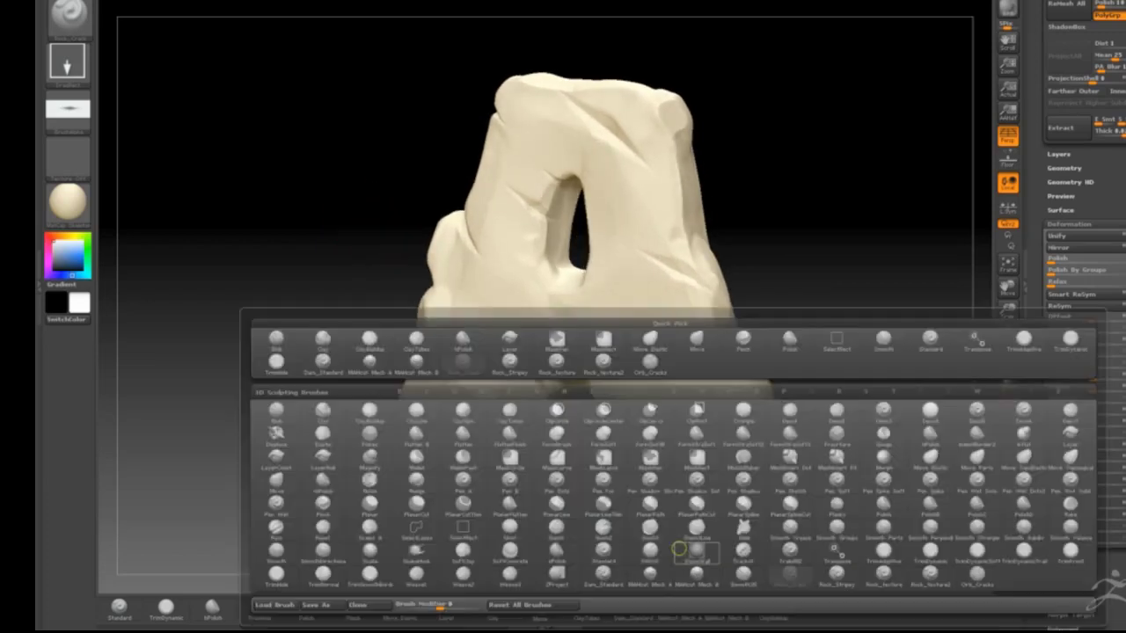
click(835, 574)
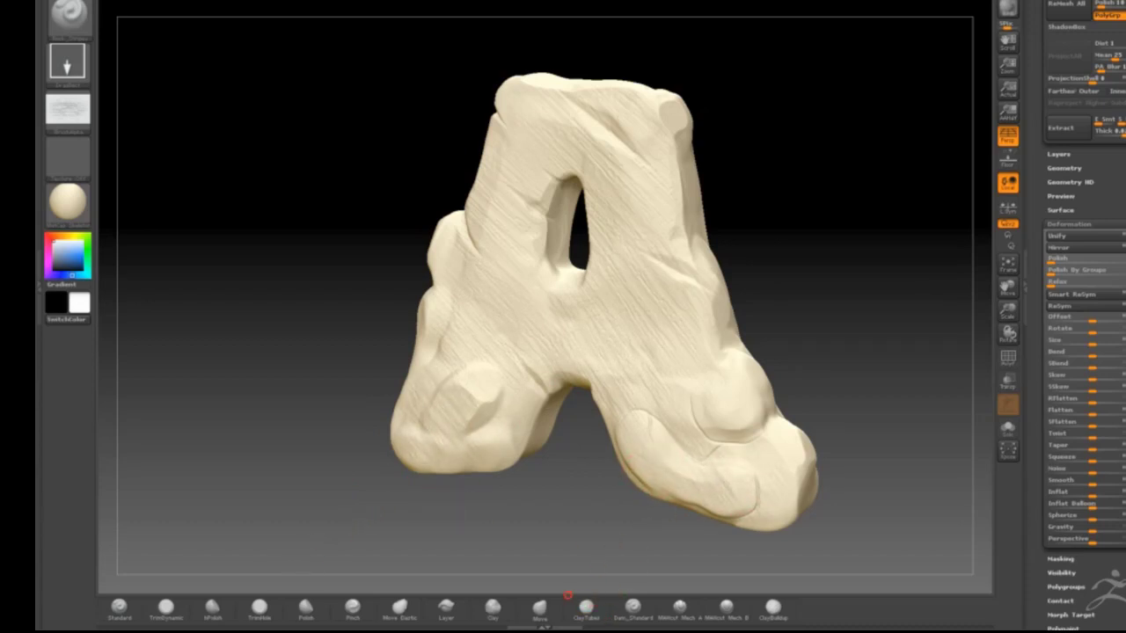
drag(307, 316, 389, 291)
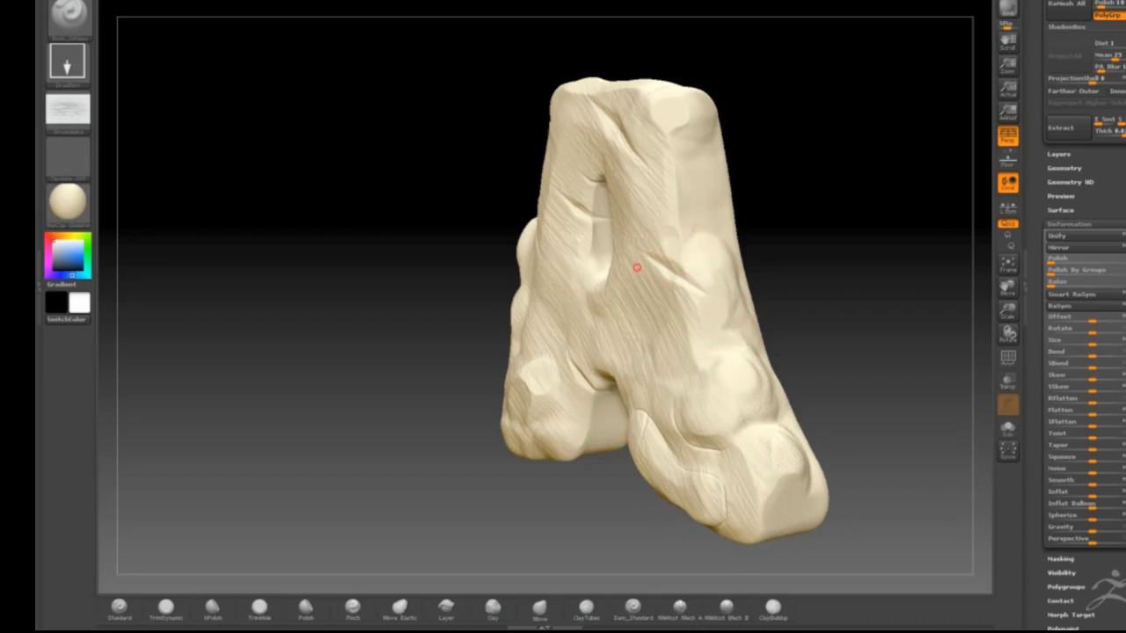
drag(668, 106, 637, 118)
mouse_move(395, 211)
mouse_down()
mouse_move(366, 114)
mouse_move(387, 119)
mouse_up()
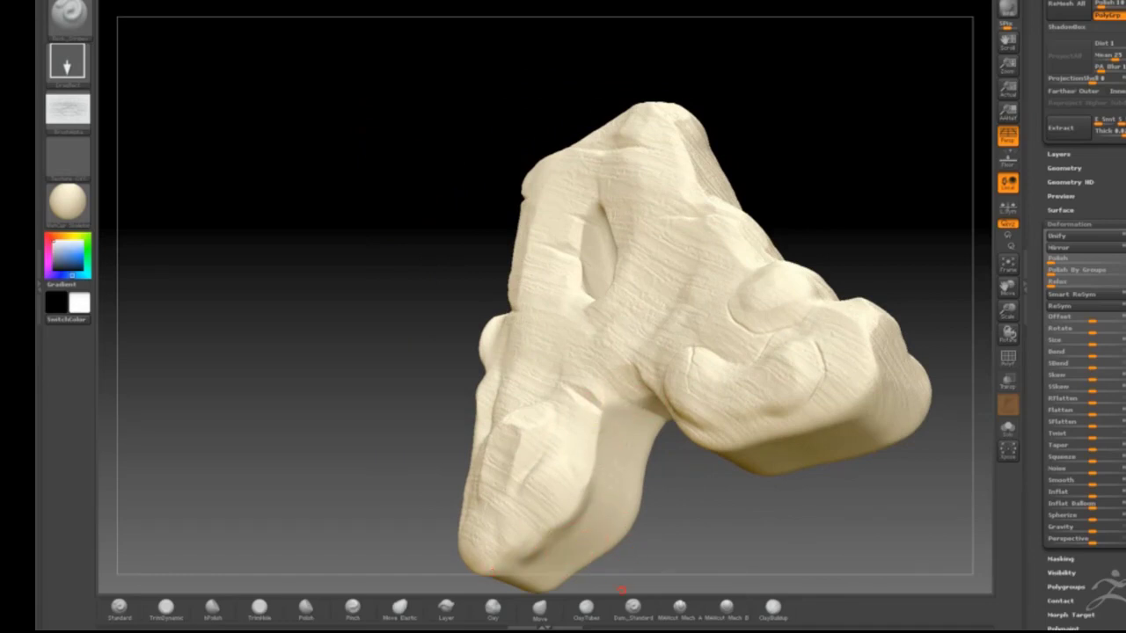
drag(390, 258, 360, 219)
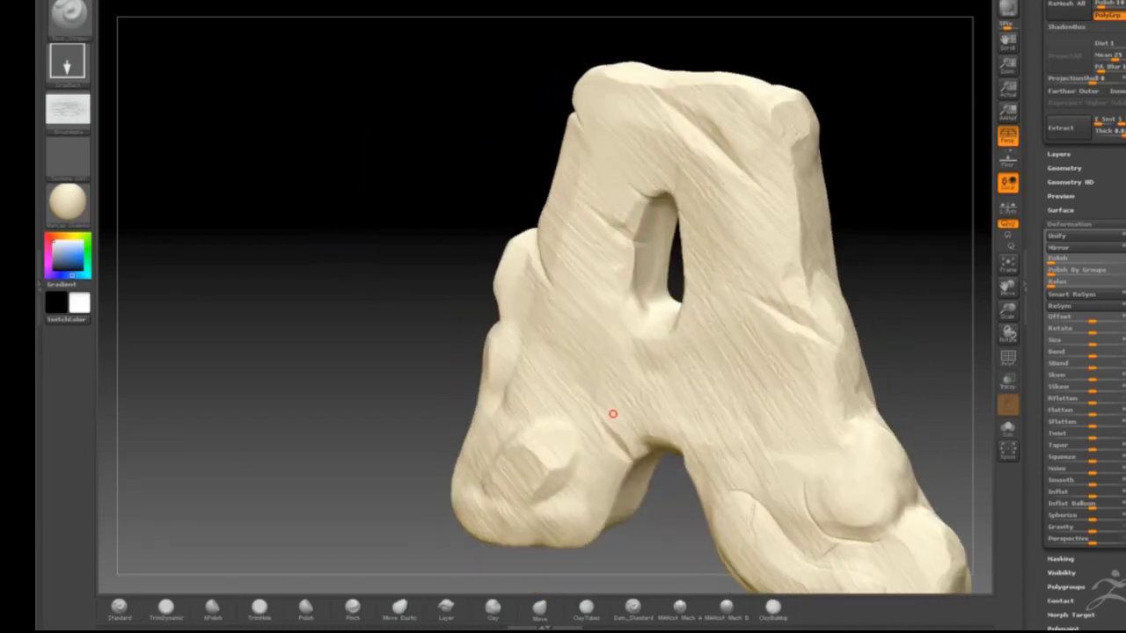
Extend the Rock_Stripey striations over the letter's top surface and left outer side.
drag(387, 264, 391, 230)
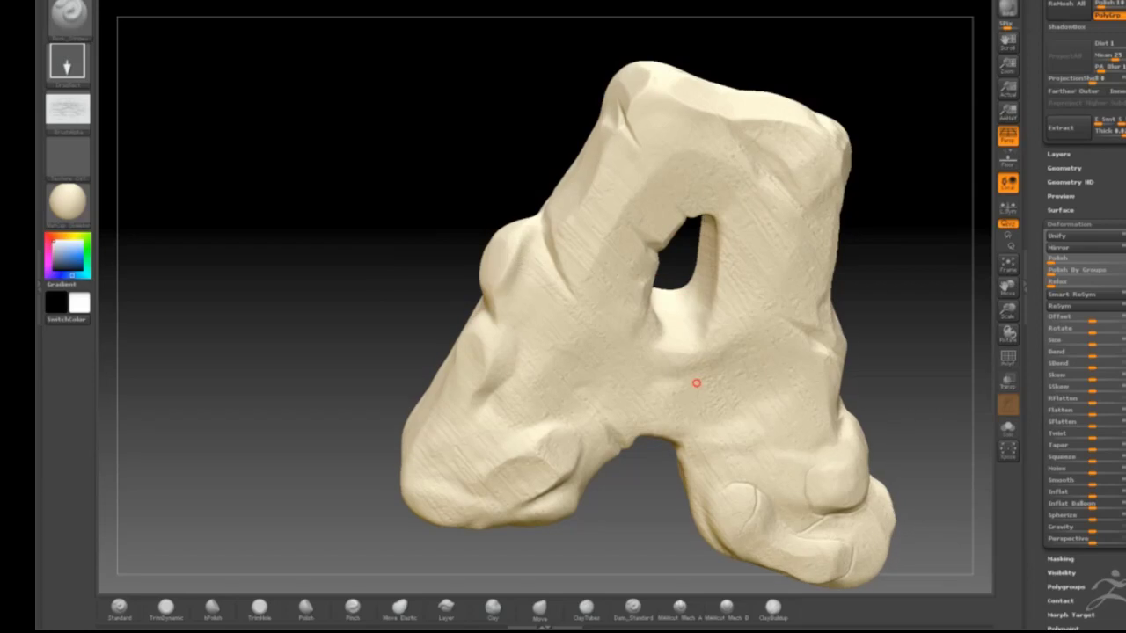
drag(409, 181, 395, 237)
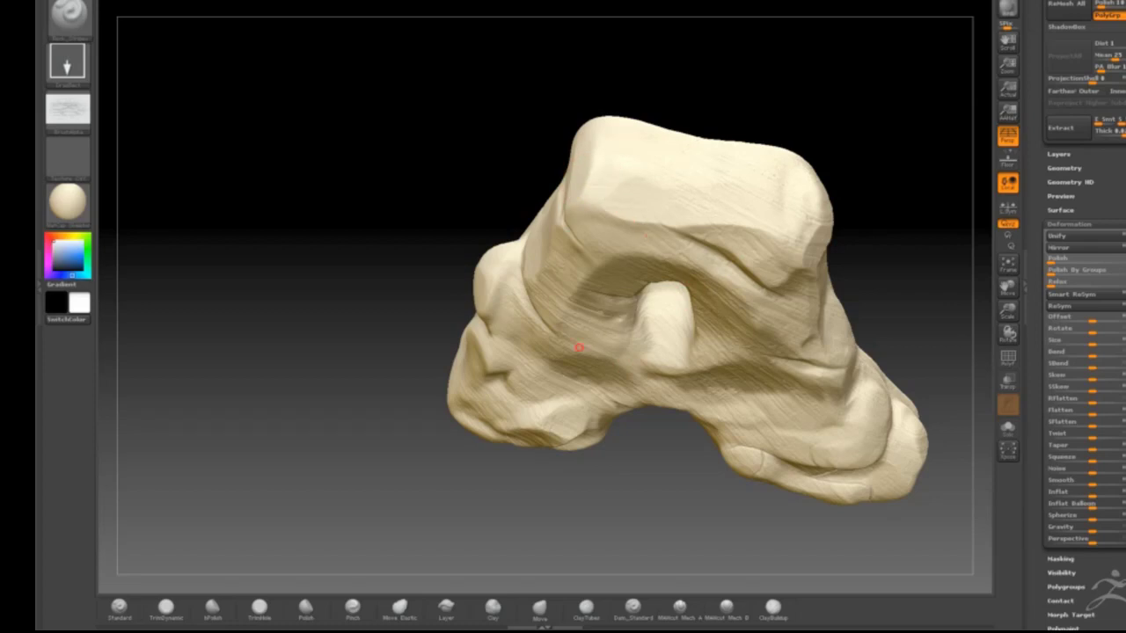
mouse_move(321, 298)
mouse_down()
mouse_move(307, 326)
mouse_move(372, 252)
mouse_up()
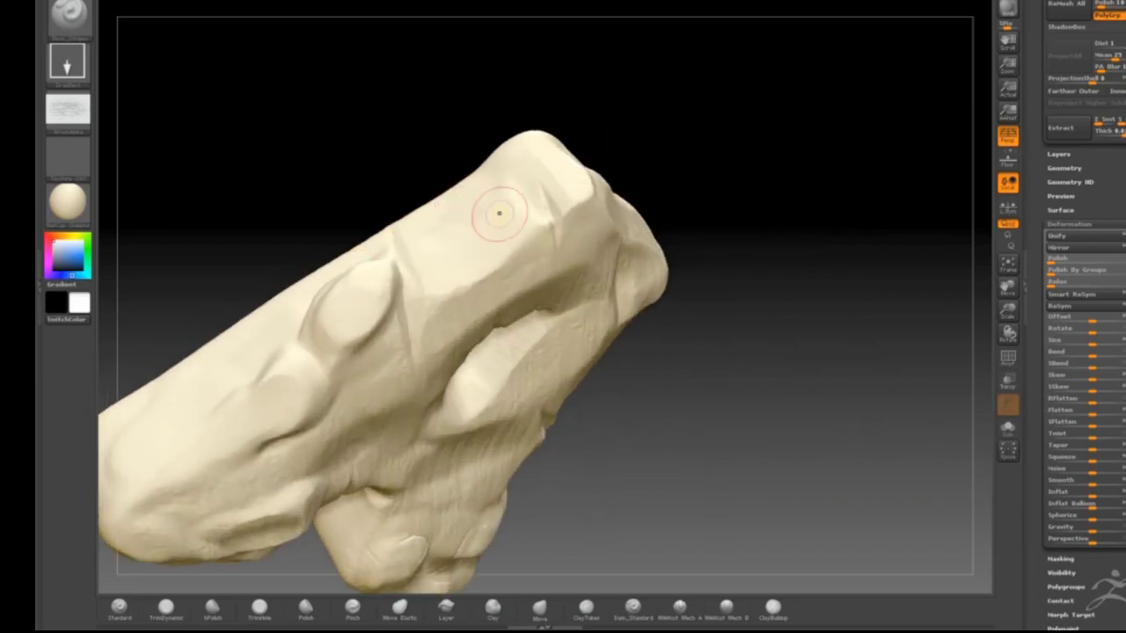
mouse_move(251, 173)
mouse_down()
mouse_move(263, 190)
mouse_move(454, 144)
mouse_move(407, 175)
mouse_move(387, 149)
mouse_move(430, 156)
mouse_up()
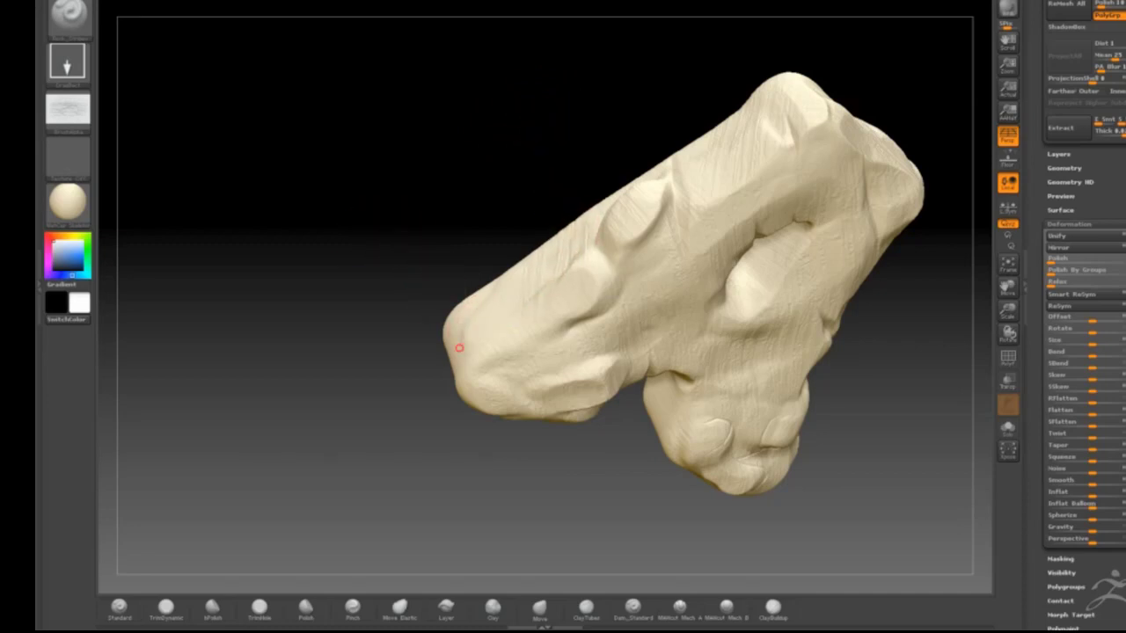
mouse_move(304, 267)
mouse_down()
mouse_move(287, 181)
mouse_move(350, 201)
mouse_move(334, 188)
mouse_move(344, 179)
mouse_move(294, 254)
mouse_move(308, 246)
mouse_up()
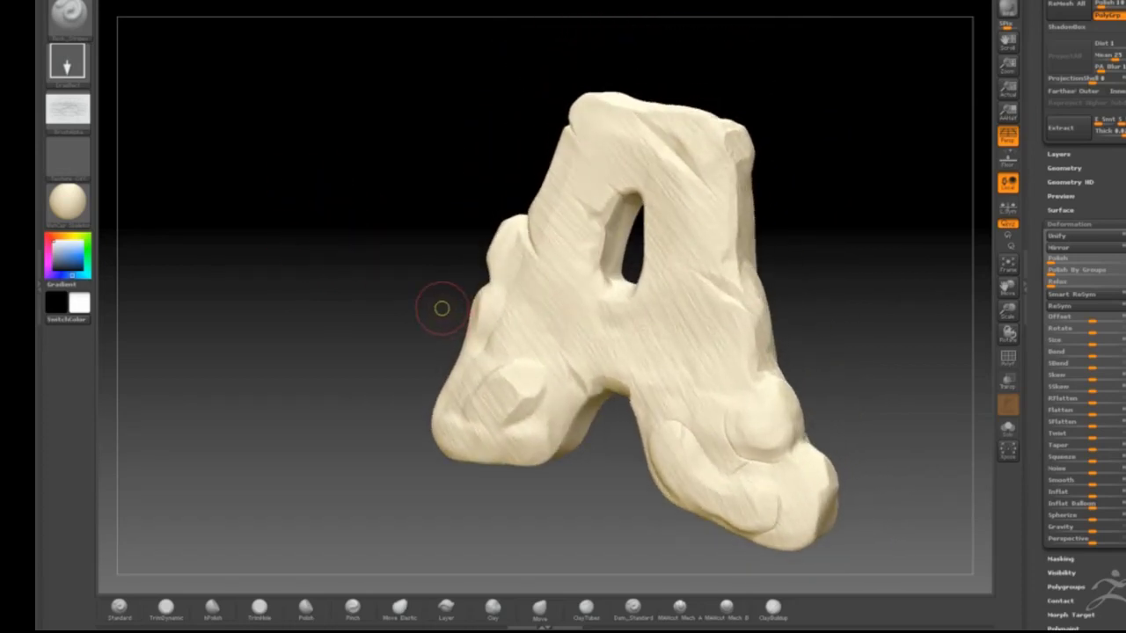
Carve thin cracks into the front face along the right leg and from the left notch towards the inner arch with a small crack brush.
key(b)
click(773, 570)
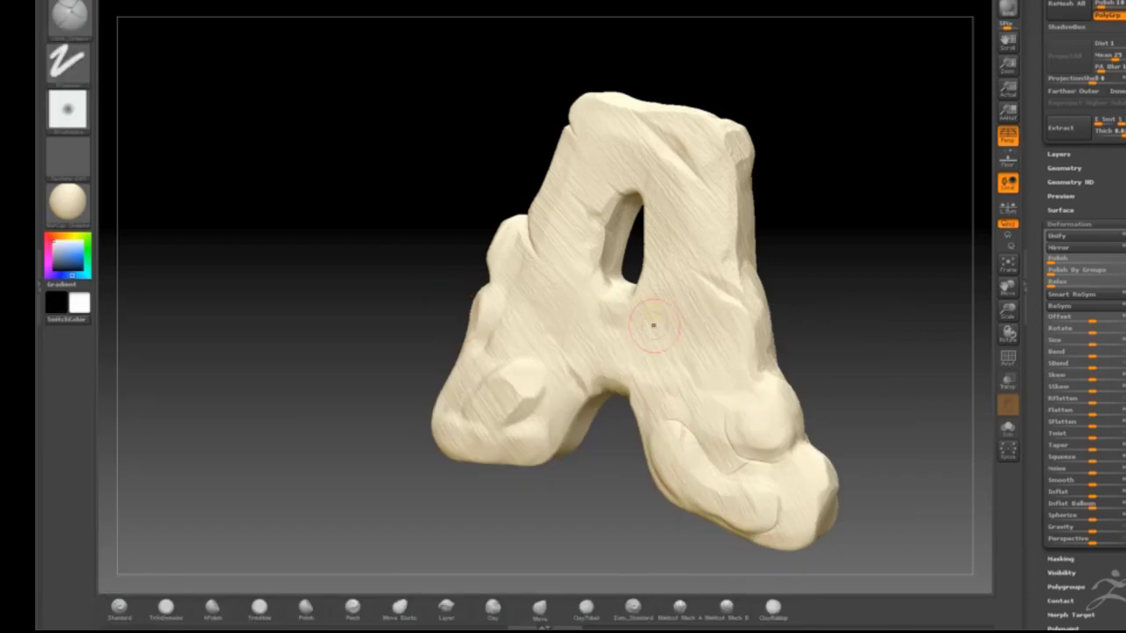
key(s)
drag(691, 288, 680, 287)
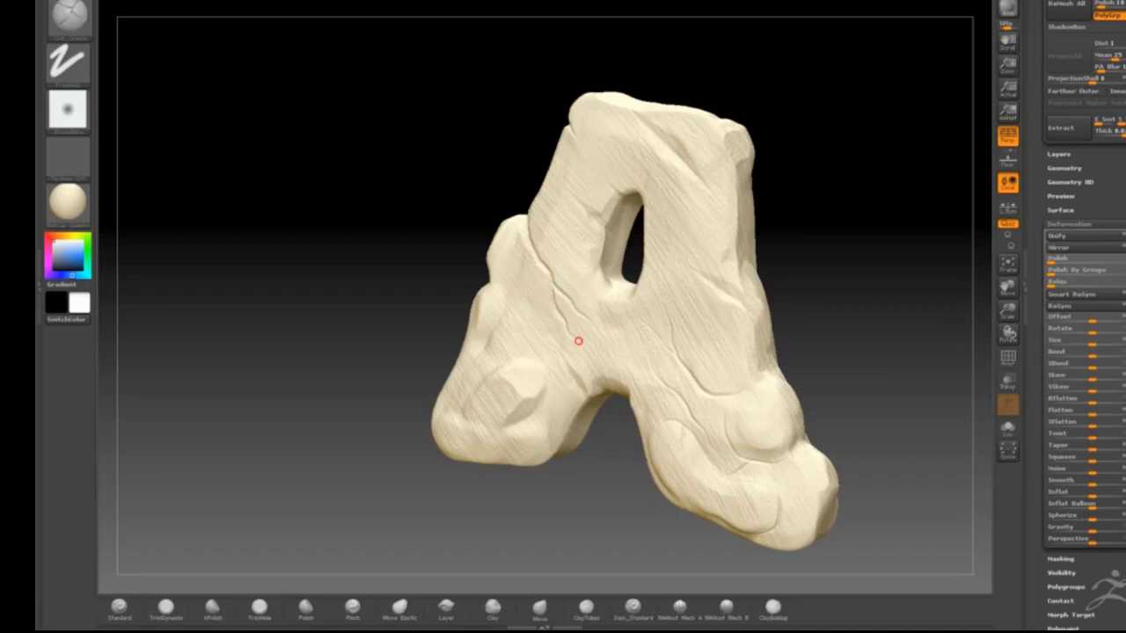
Carve thin cracks across the front face above the hole and around the raised rock chunk on the left leg.
mouse_move(435, 181)
mouse_down()
mouse_move(414, 164)
mouse_move(593, 138)
mouse_up()
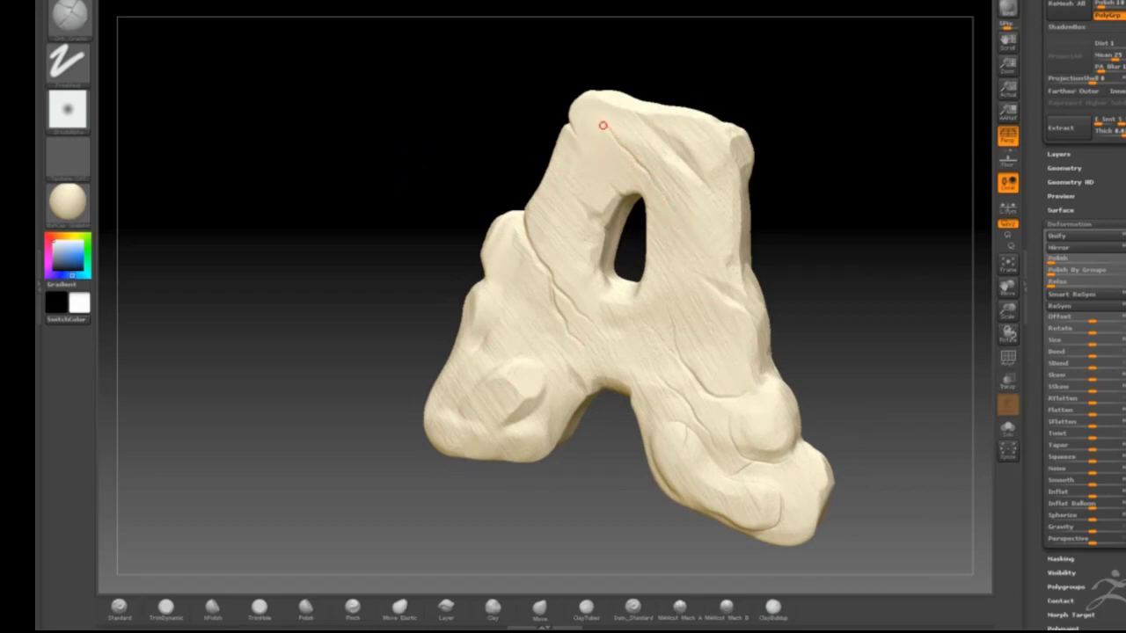
drag(598, 124, 622, 153)
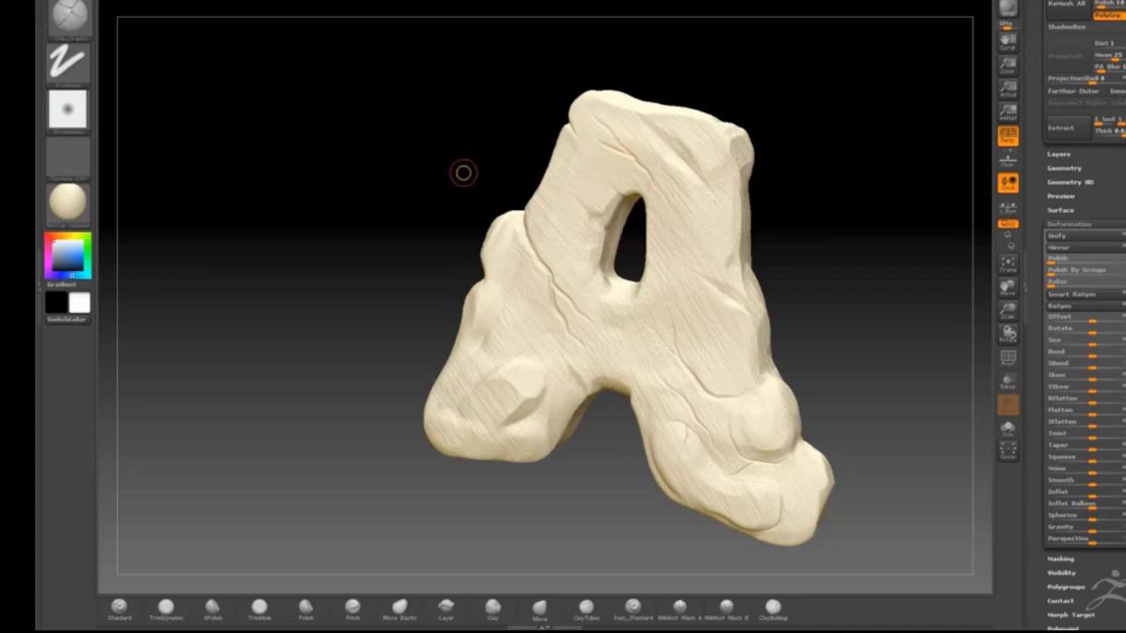
drag(410, 191, 402, 181)
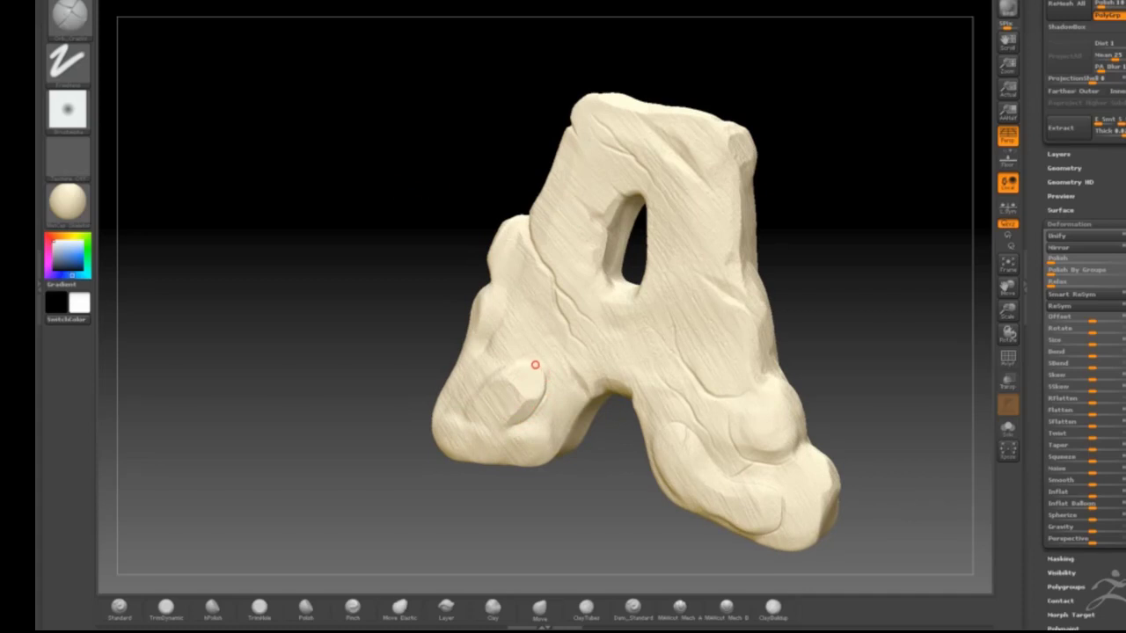
drag(395, 349, 391, 345)
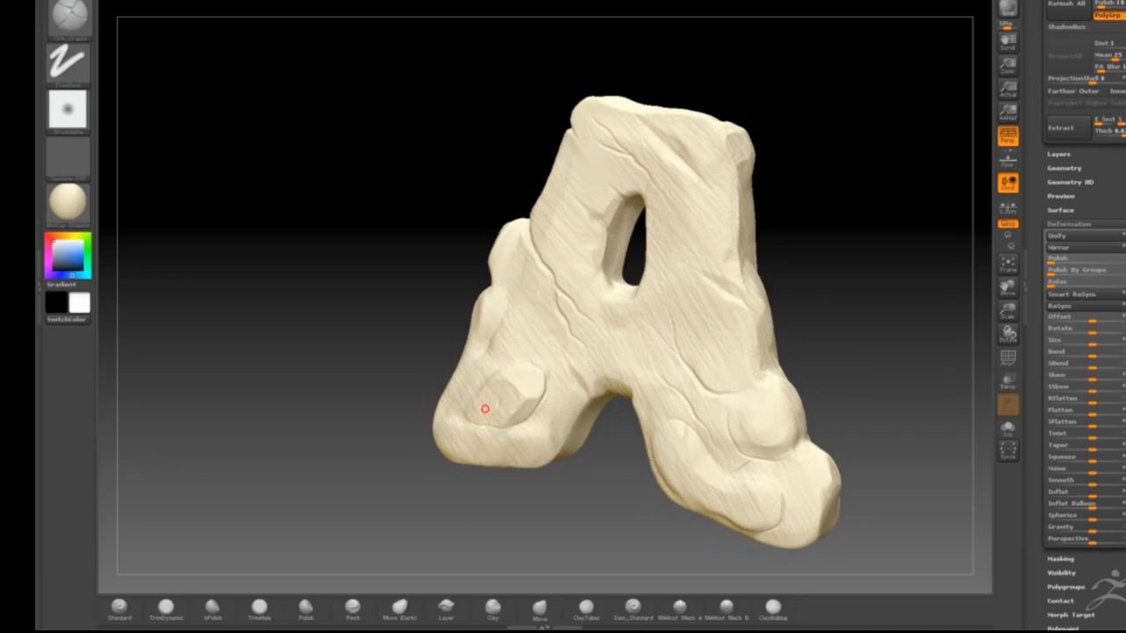
Render the cracked letter with BPR from a slightly turned front view.
drag(397, 354, 379, 309)
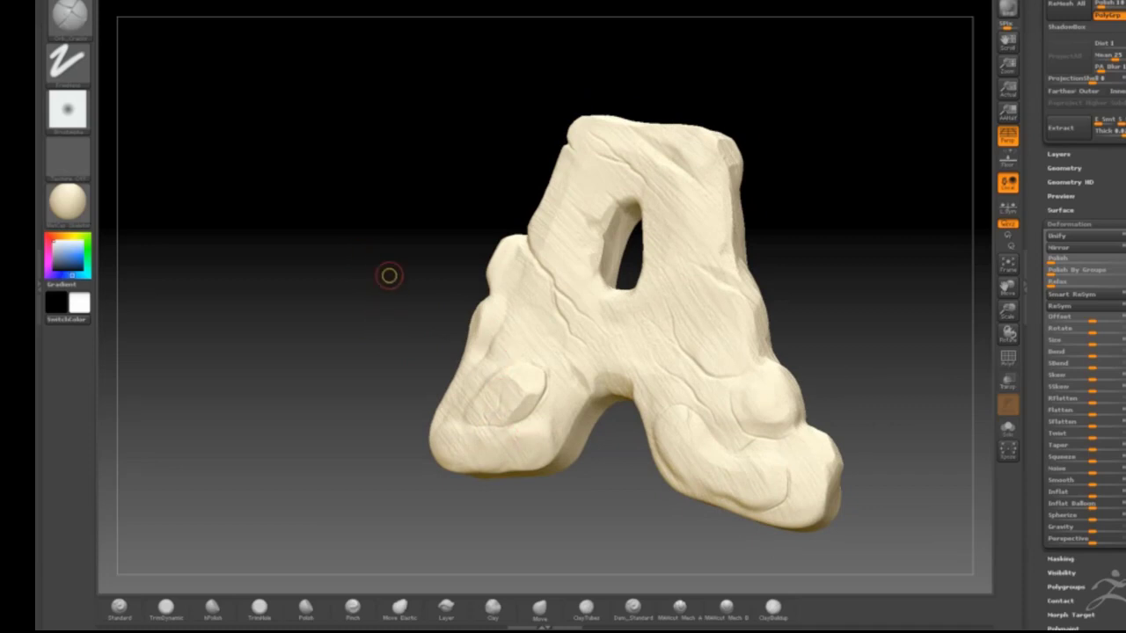
mouse_move(374, 299)
mouse_down()
mouse_move(367, 329)
mouse_move(343, 284)
mouse_move(383, 305)
mouse_up()
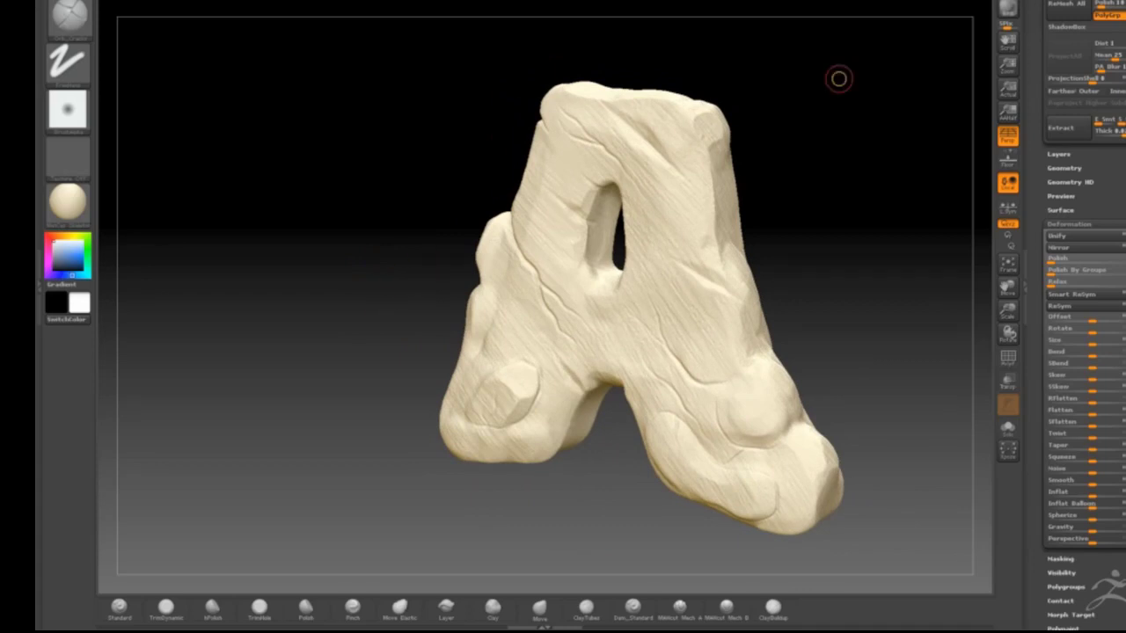
click(1007, 8)
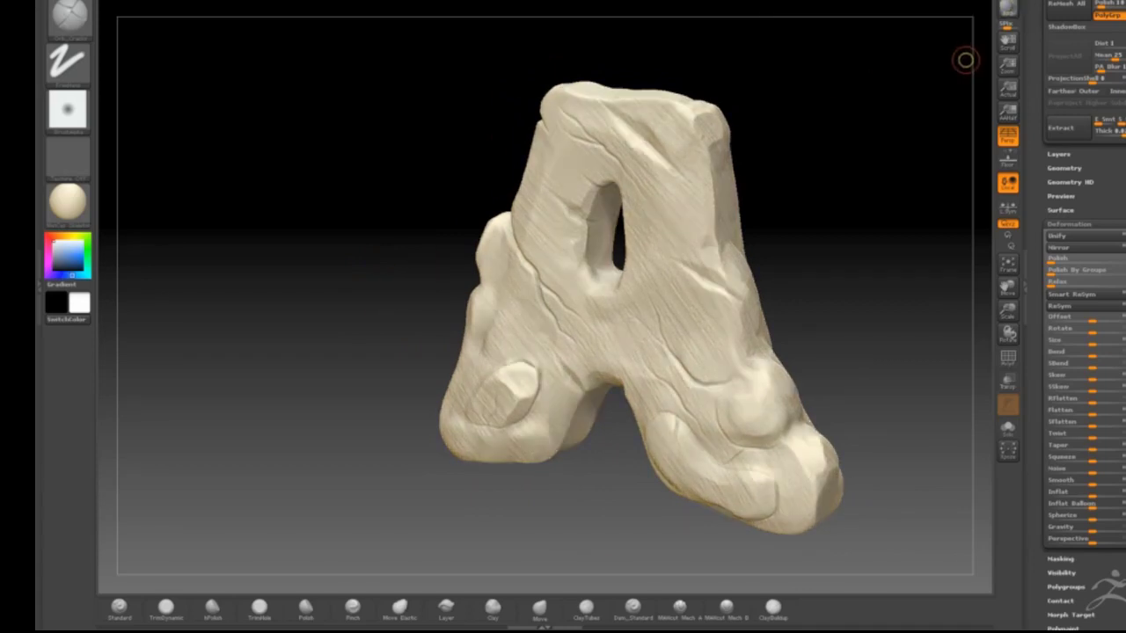